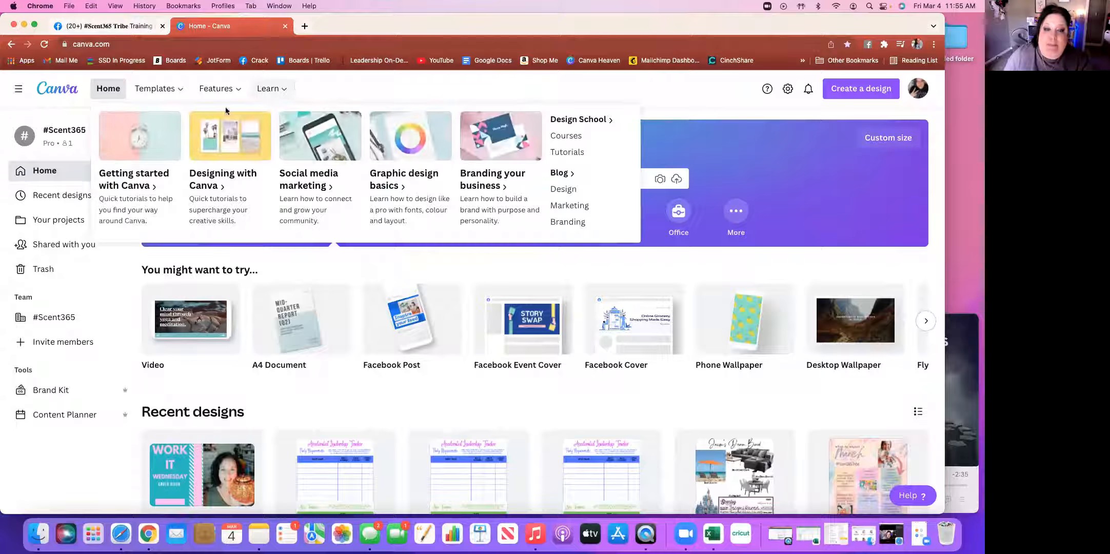
Browse the 'You might want to try' carousel to its end, past Twitter Post, YouTube Thumbnail, Poster and Card (Portrait)
mouse_move(660, 287)
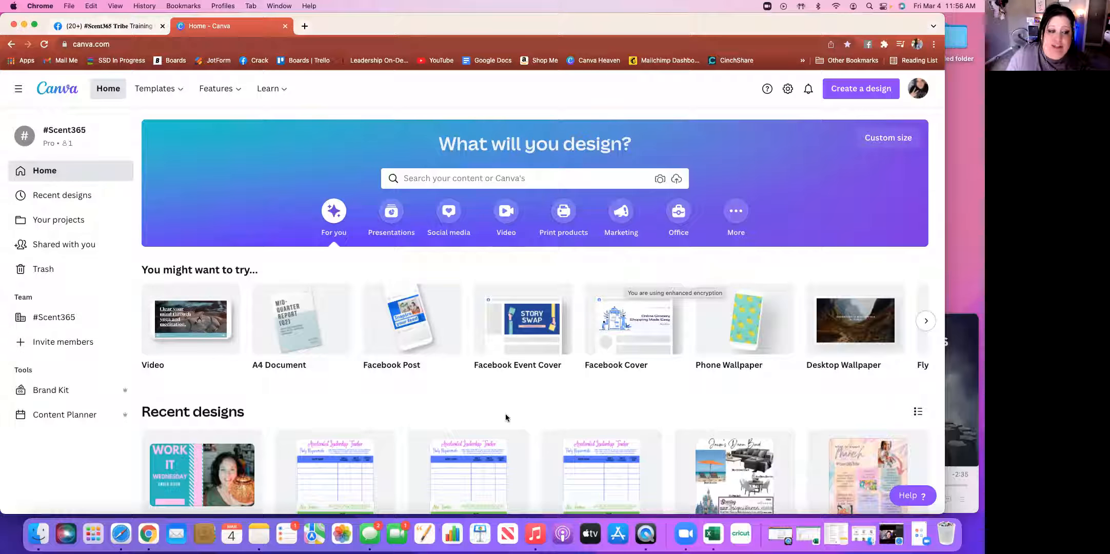
scroll(506, 413, down, 2)
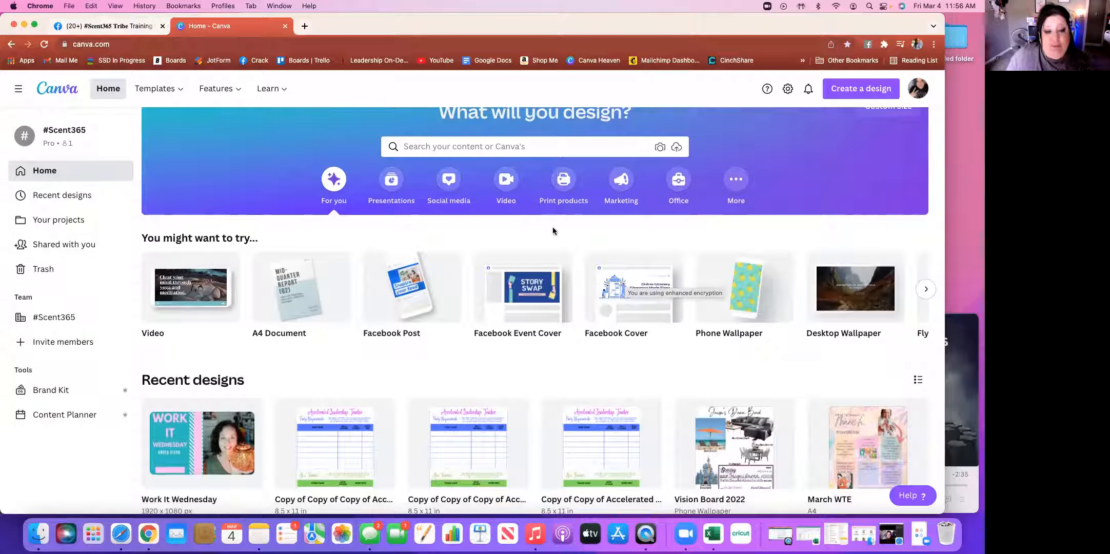
scroll(552, 227, up, 2)
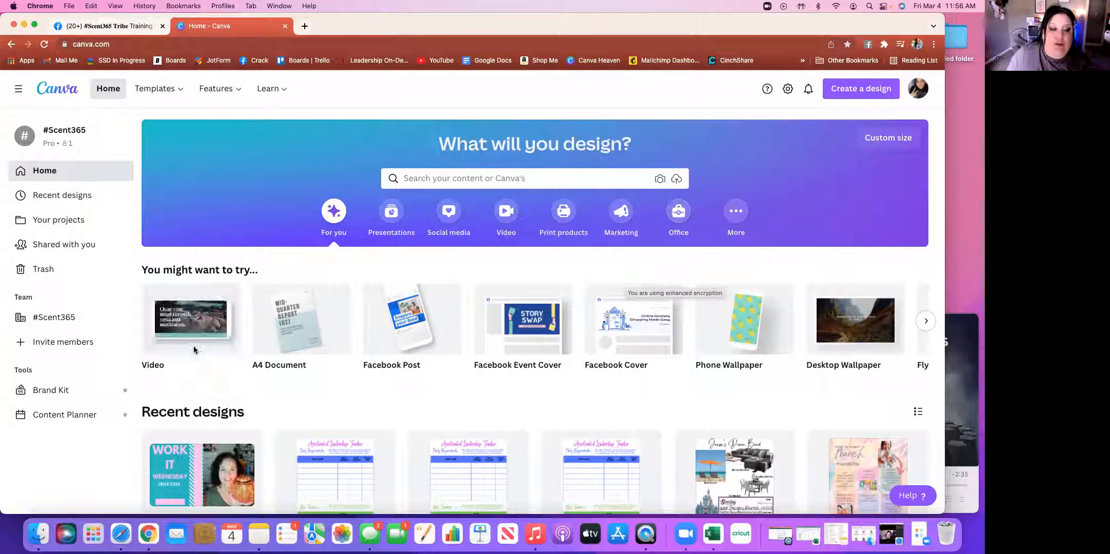
mouse_move(194, 350)
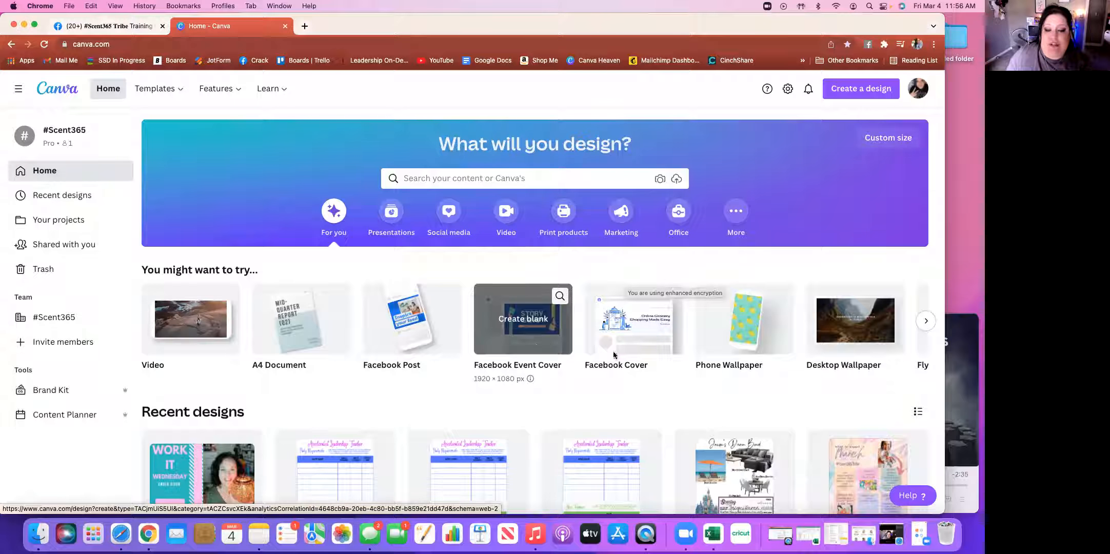
scroll(682, 349, right, 2)
scroll(682, 346, right, 6)
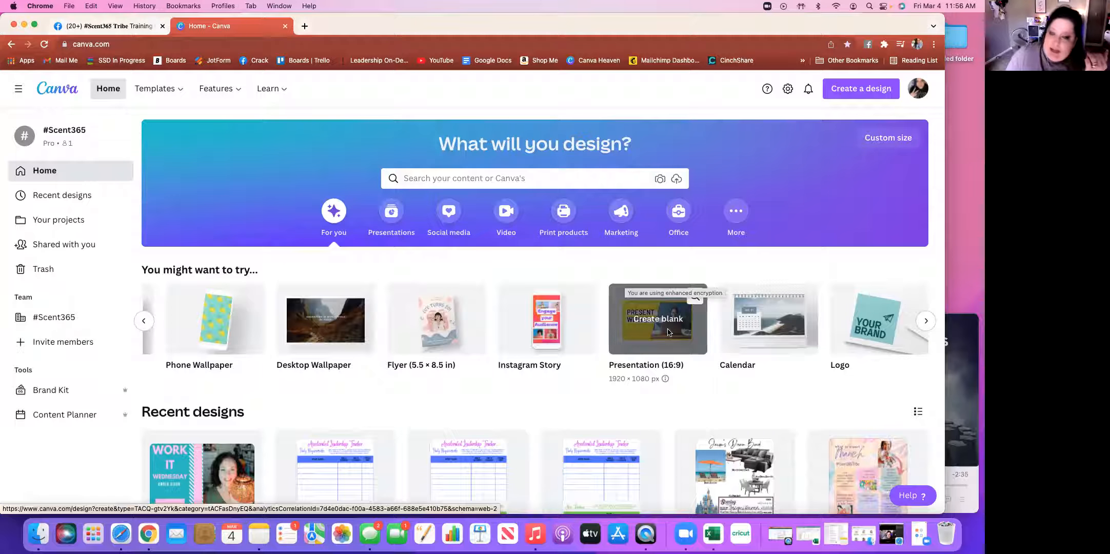
scroll(668, 332, right, 5)
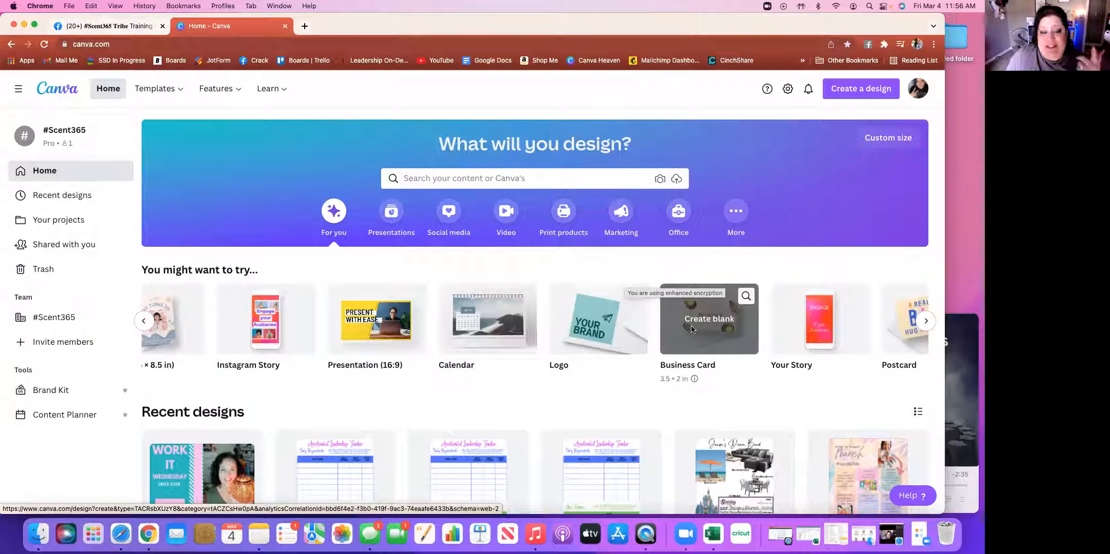
scroll(692, 329, right, 12)
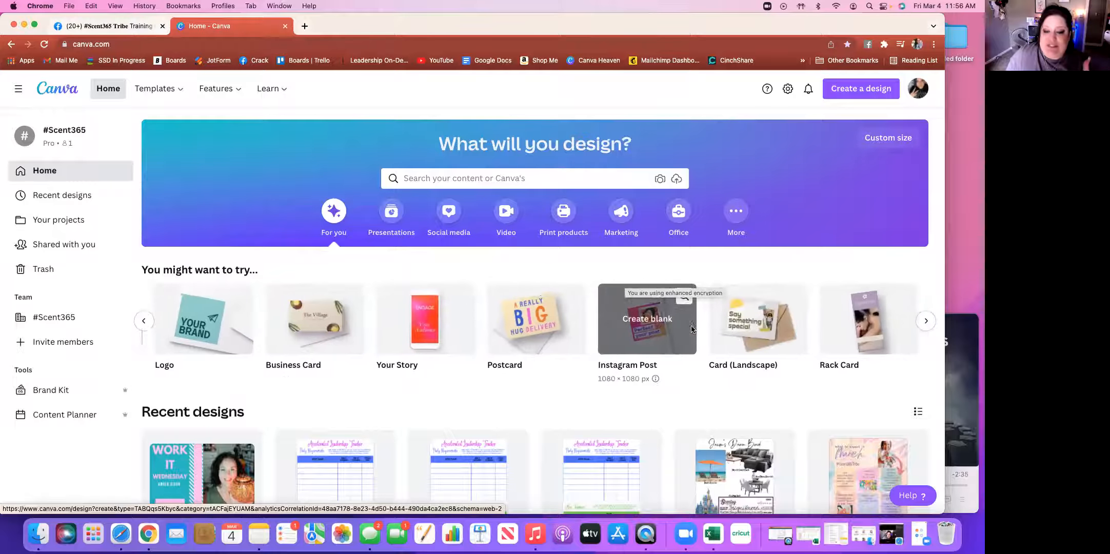
scroll(691, 329, right, 2)
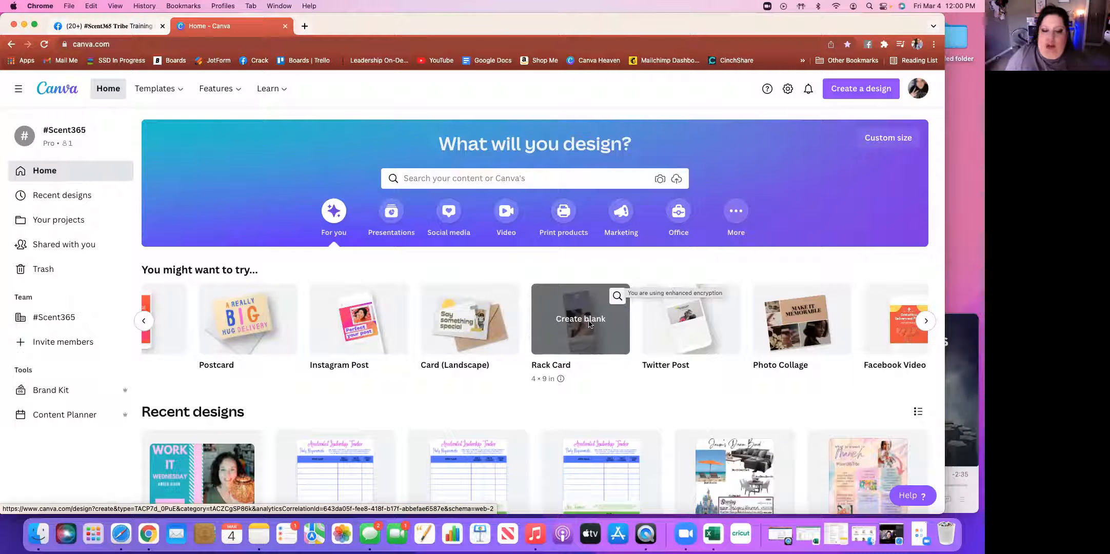
scroll(589, 323, right, 8)
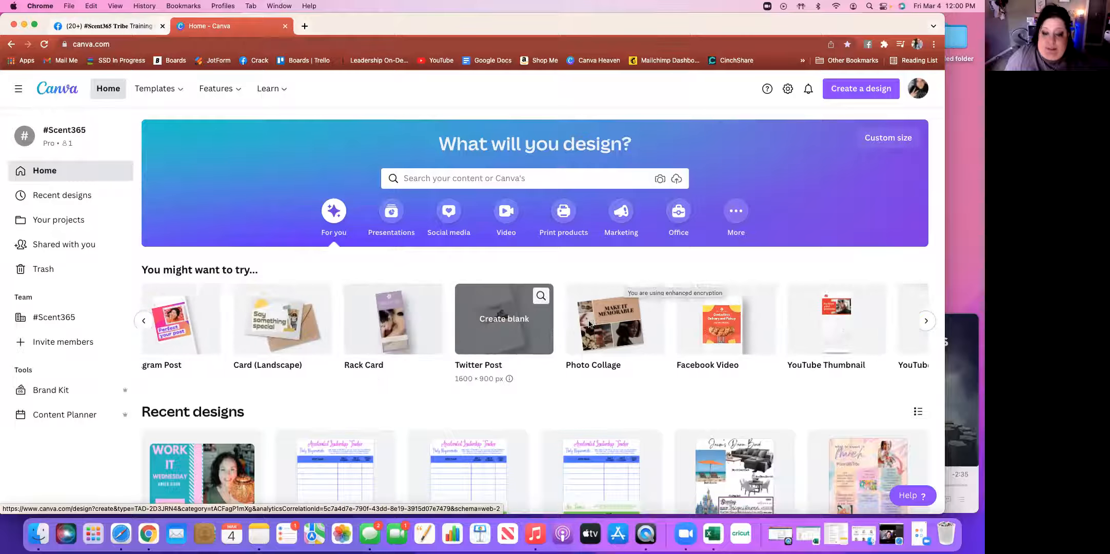
scroll(589, 324, right, 1)
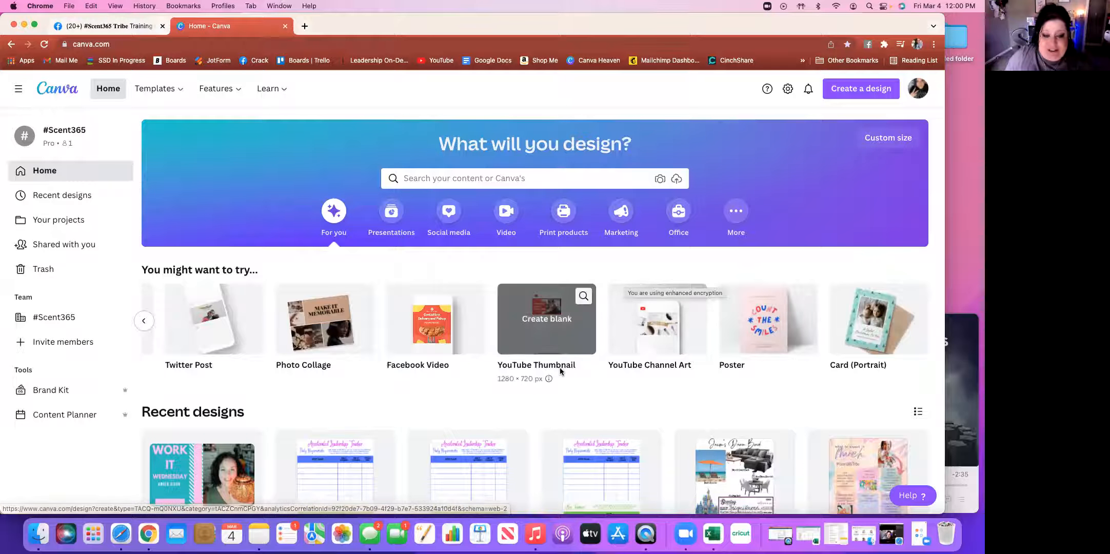
scroll(560, 370, down, 3)
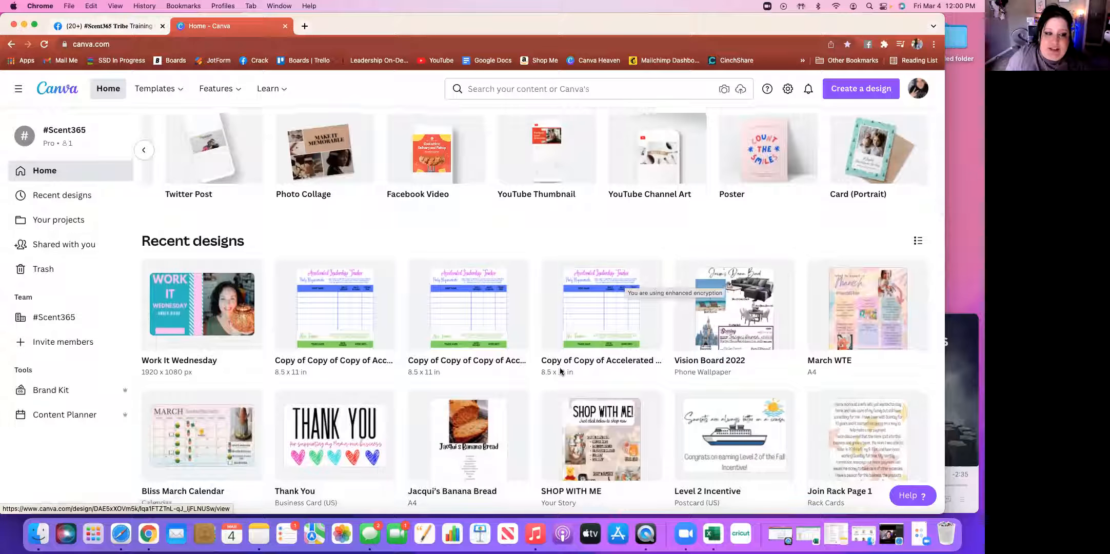
scroll(561, 369, down, 3)
scroll(561, 370, down, 9)
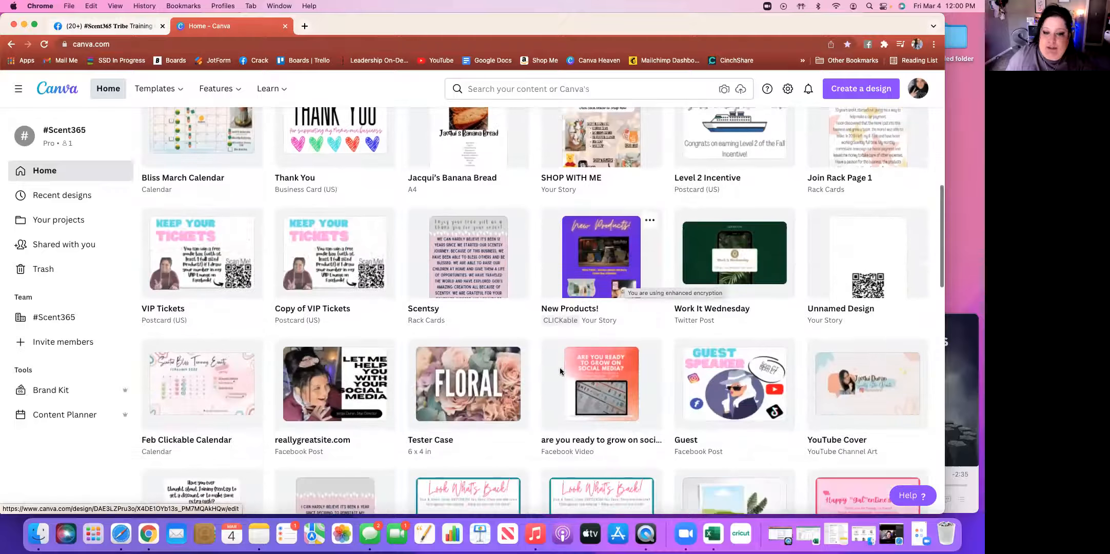
scroll(560, 370, down, 12)
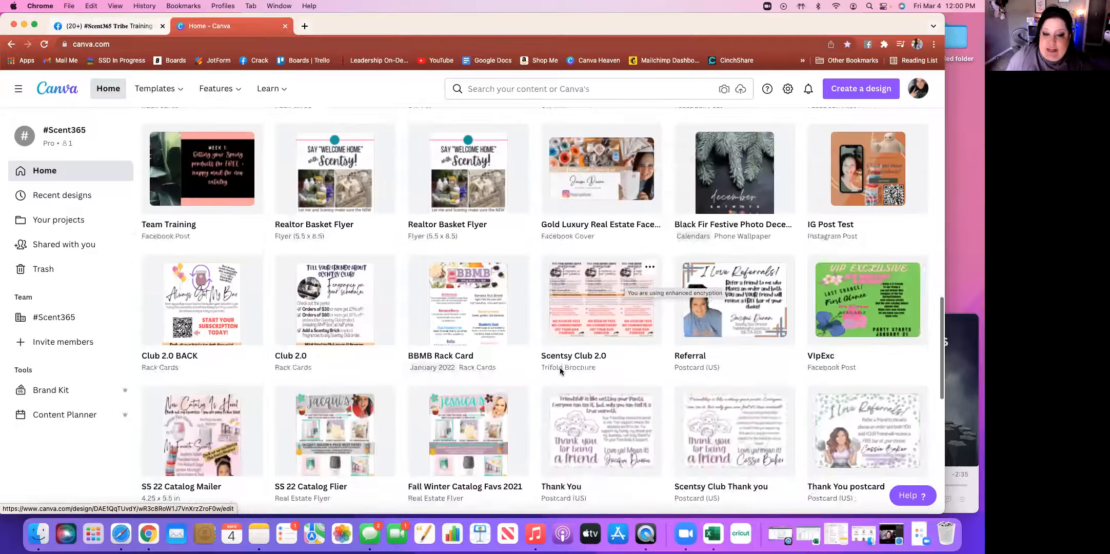
scroll(559, 368, up, 8)
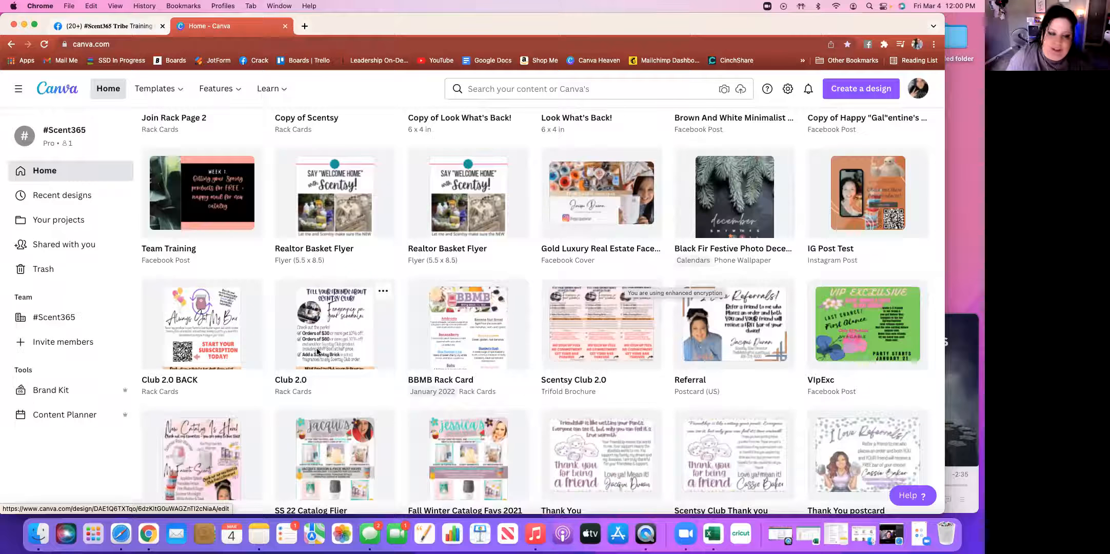
scroll(323, 349, down, 7)
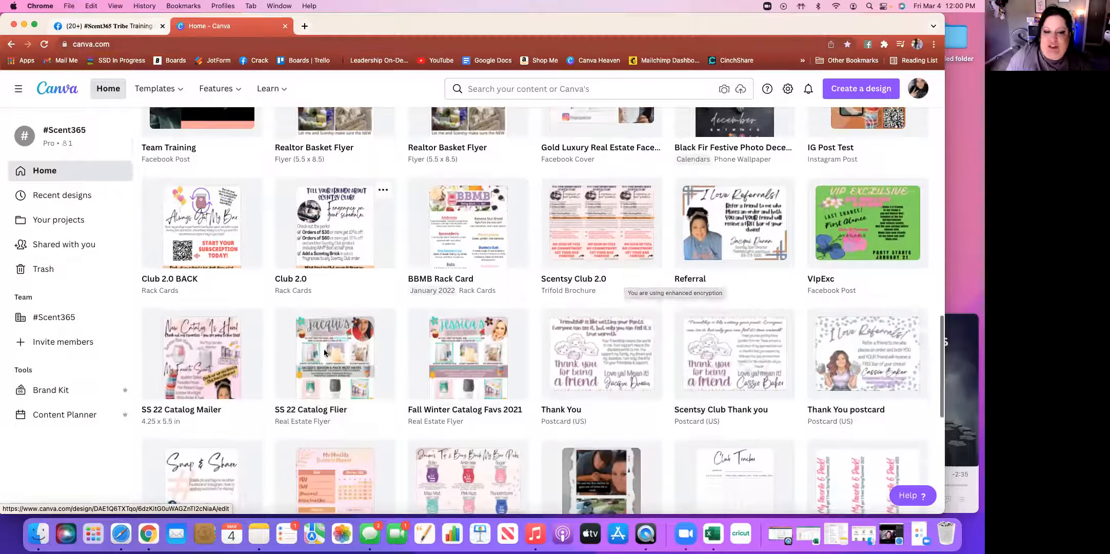
scroll(323, 353, down, 3)
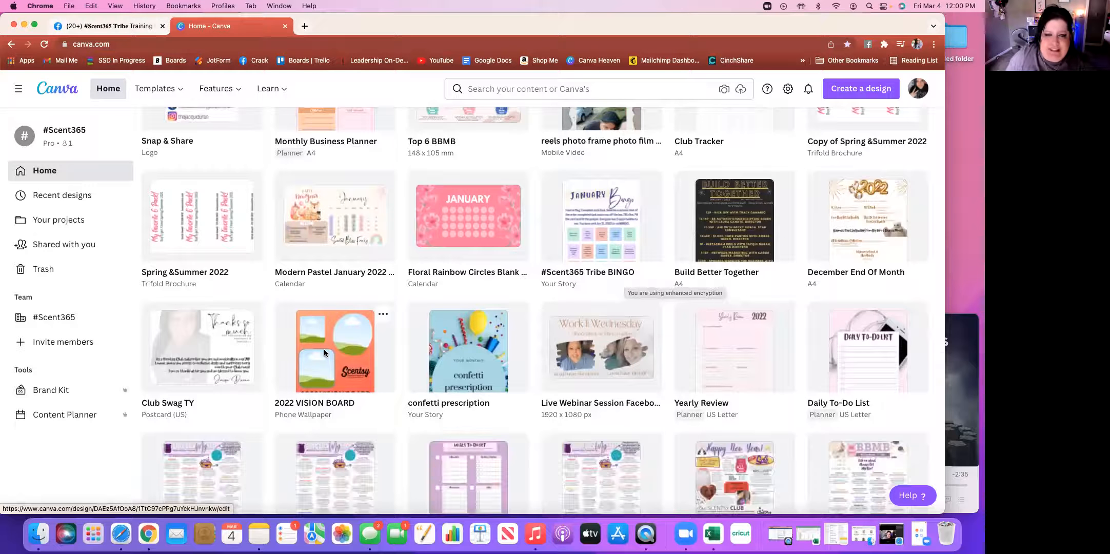
scroll(324, 353, down, 5)
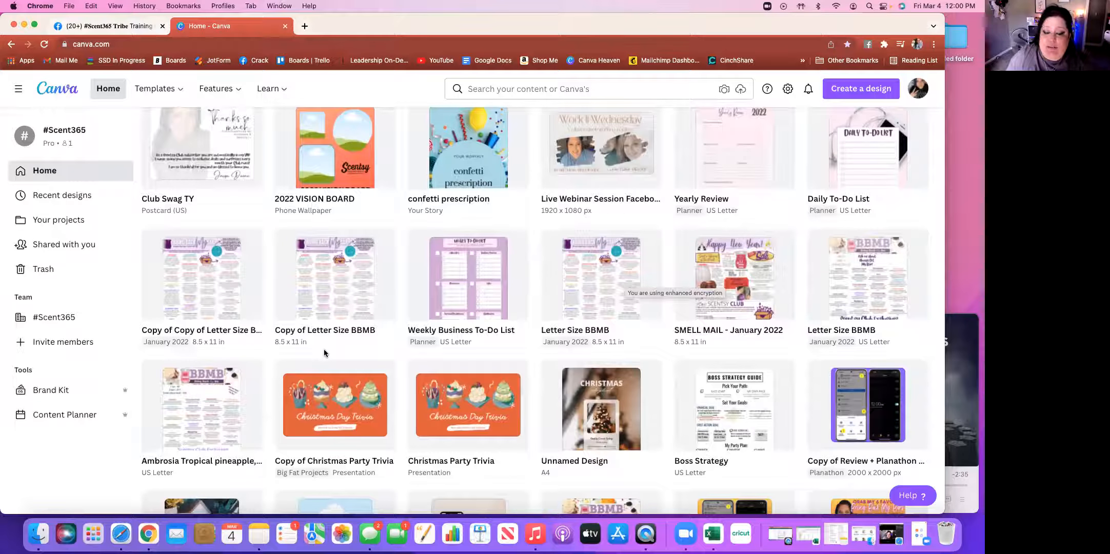
scroll(324, 353, down, 5)
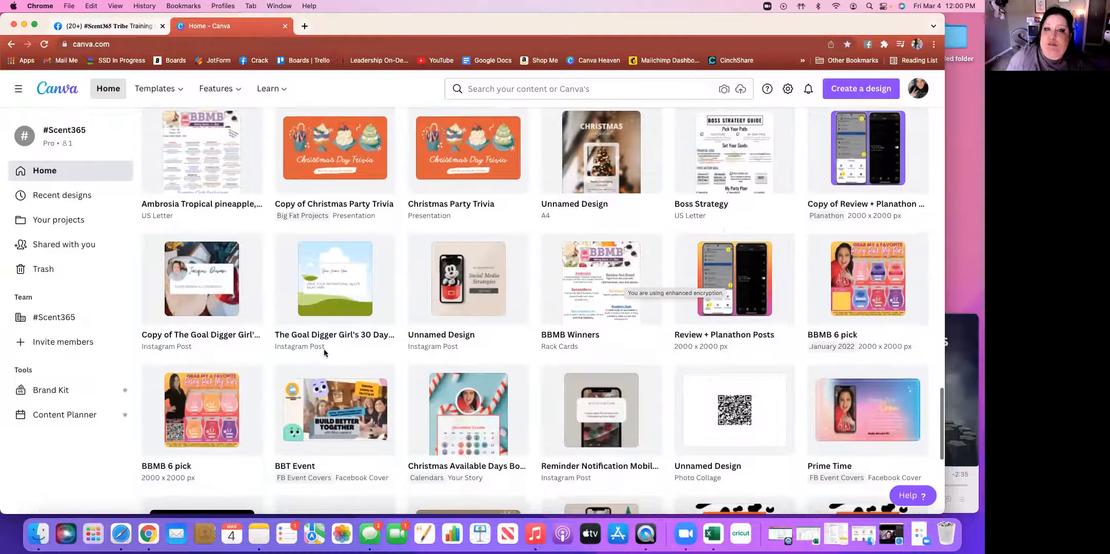
scroll(323, 353, down, 8)
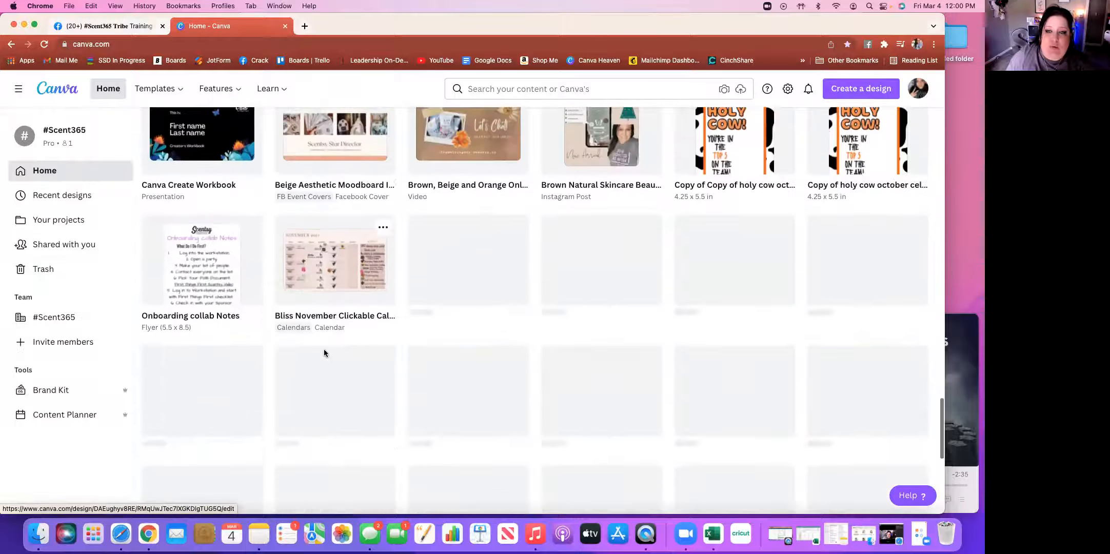
scroll(324, 353, down, 1)
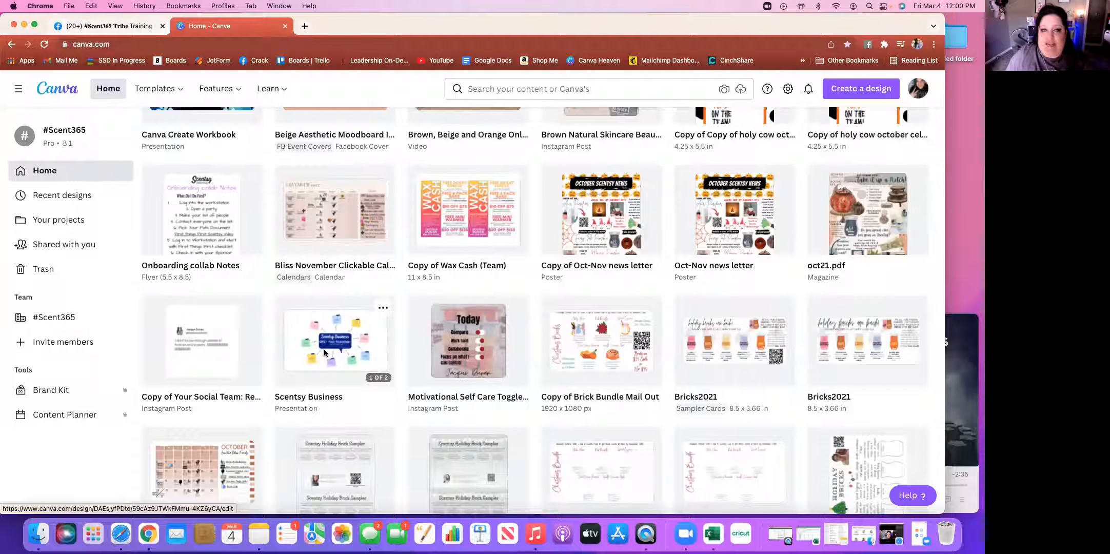
scroll(324, 352, down, 3)
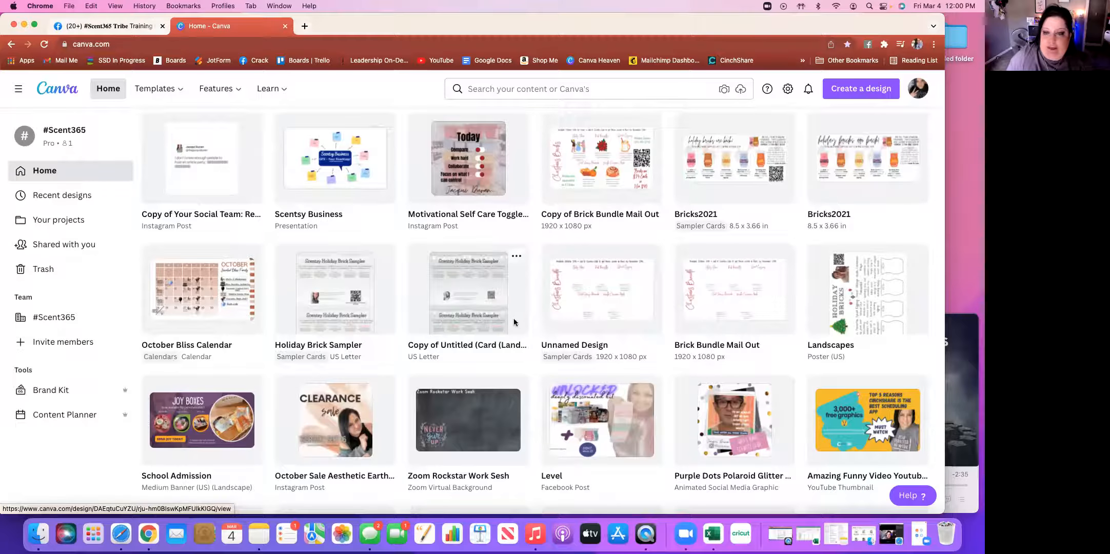
scroll(513, 318, up, 5)
scroll(649, 331, down, 5)
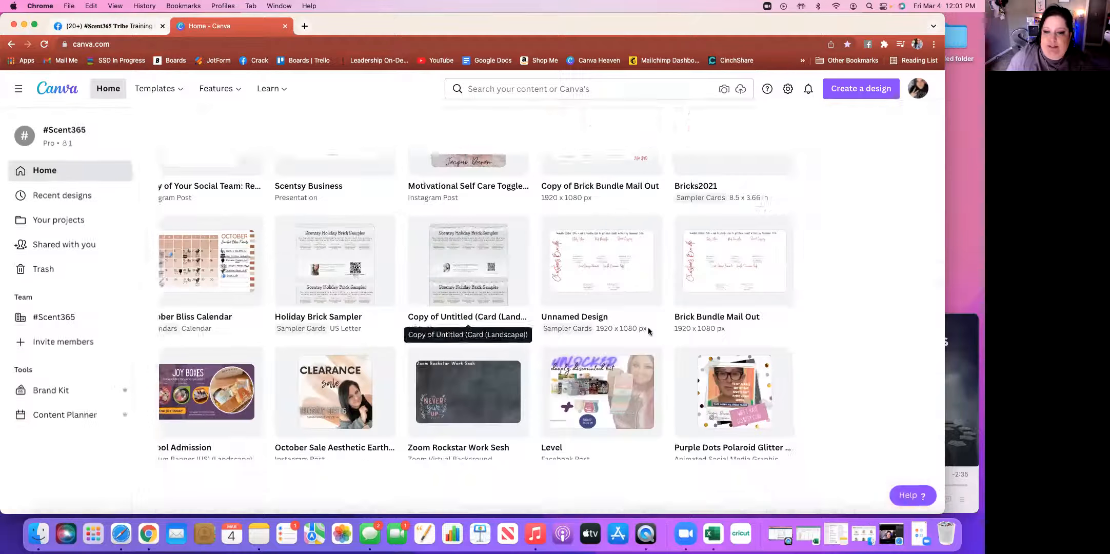
scroll(664, 329, up, 1)
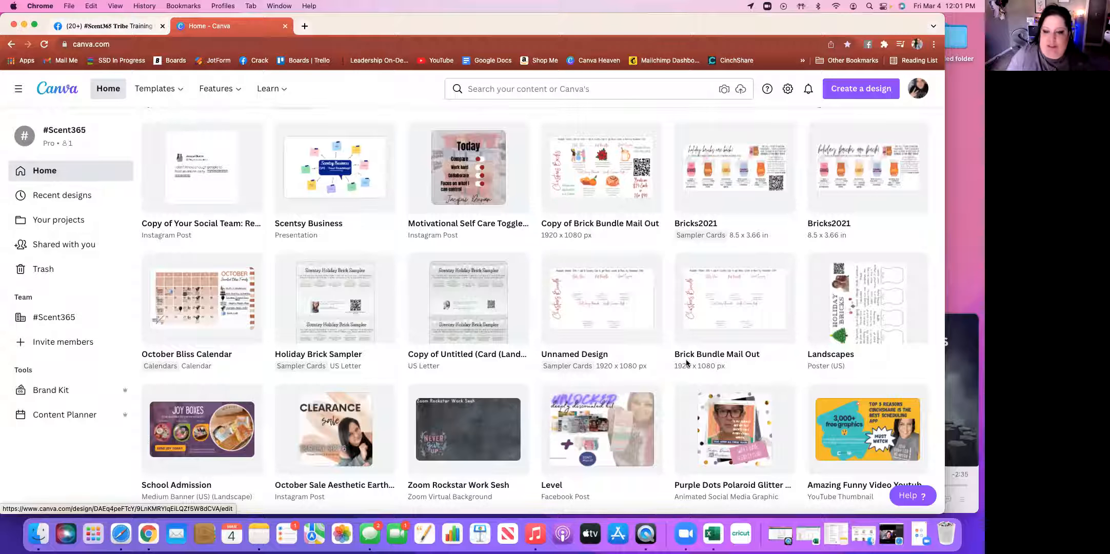
scroll(687, 307, down, 3)
scroll(686, 363, down, 8)
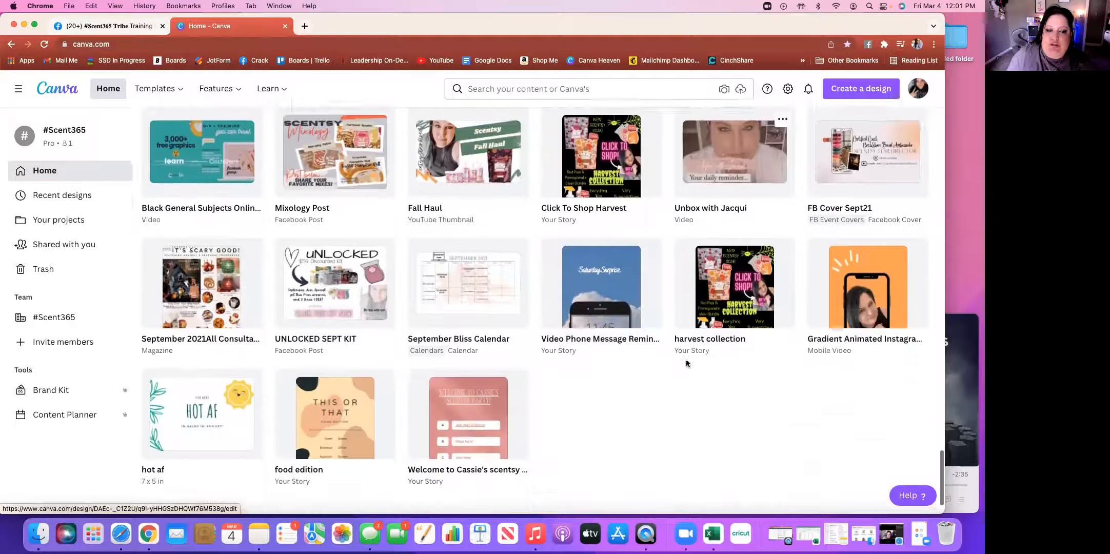
scroll(687, 363, down, 7)
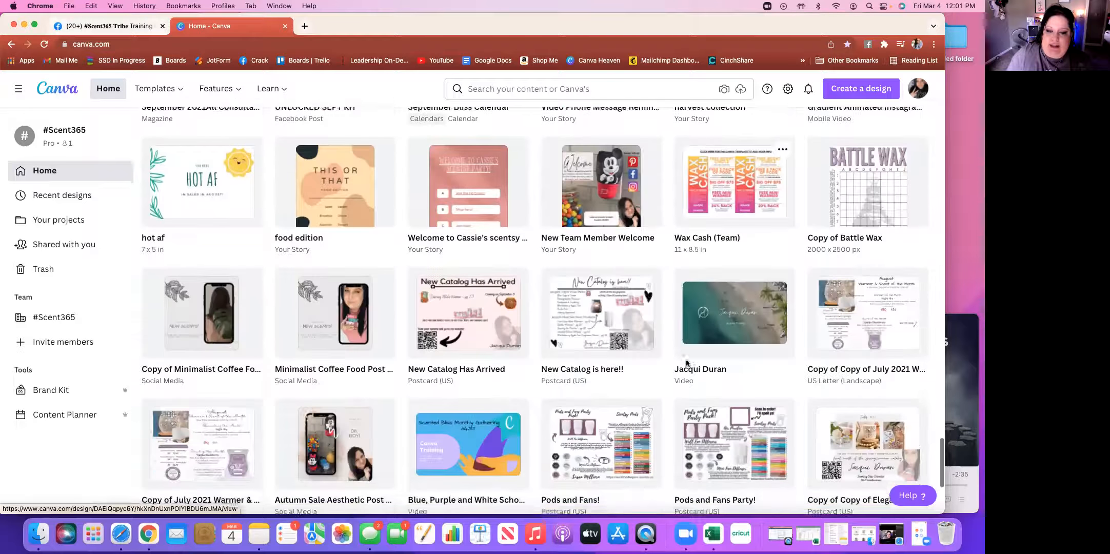
scroll(686, 364, down, 2)
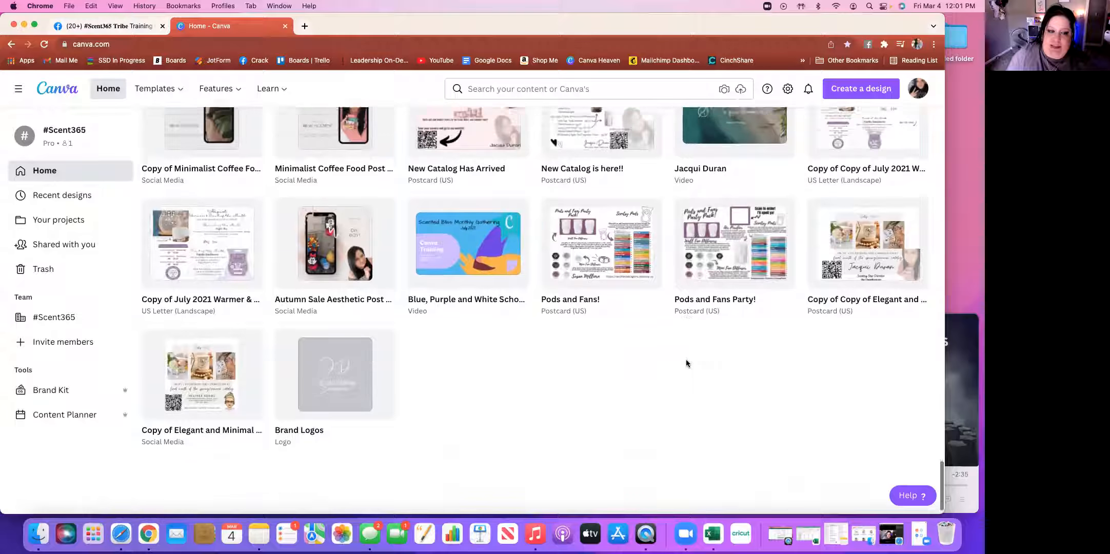
scroll(686, 364, up, 20)
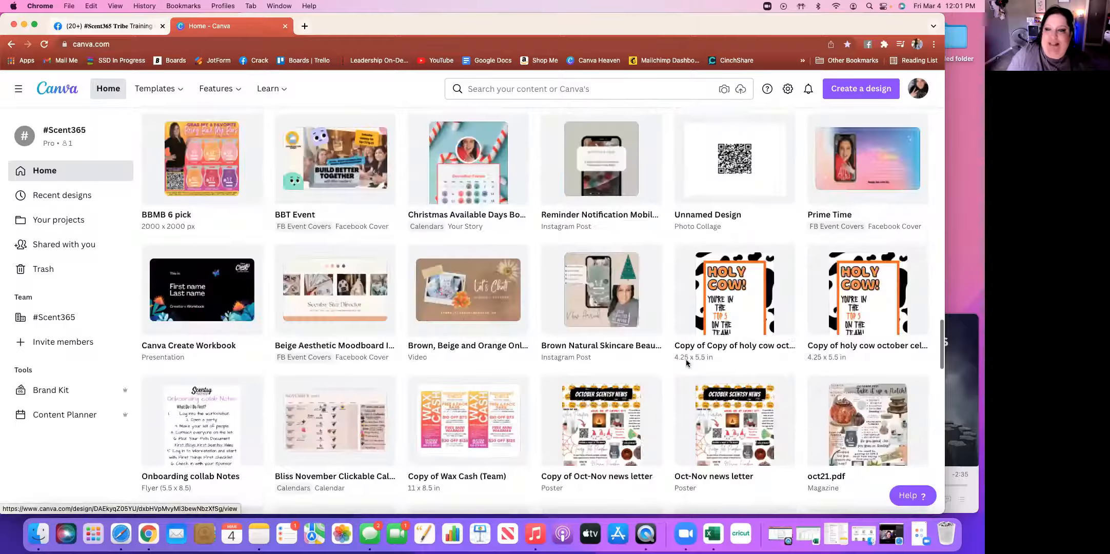
scroll(686, 363, up, 15)
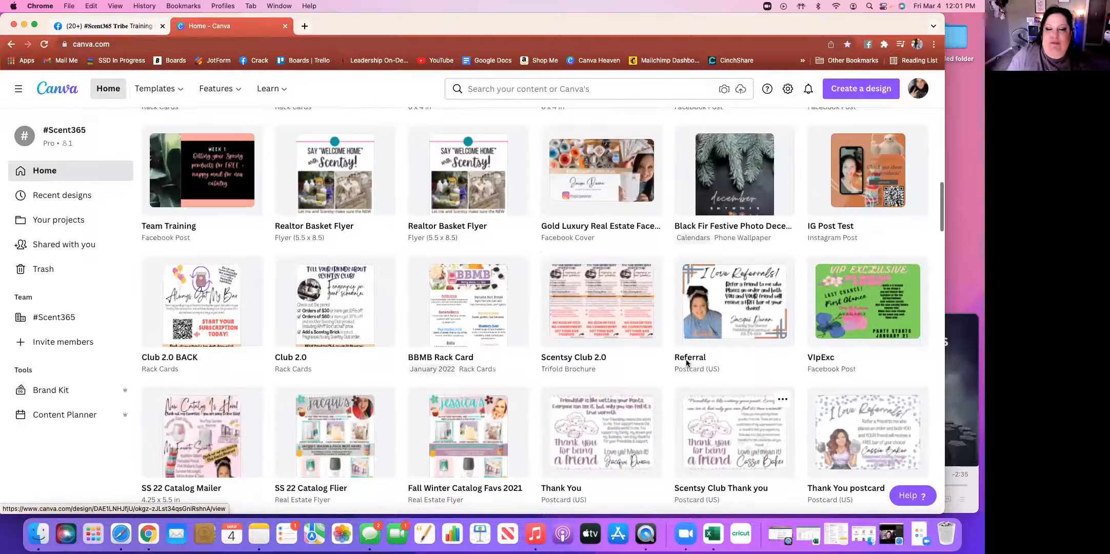
scroll(686, 364, up, 15)
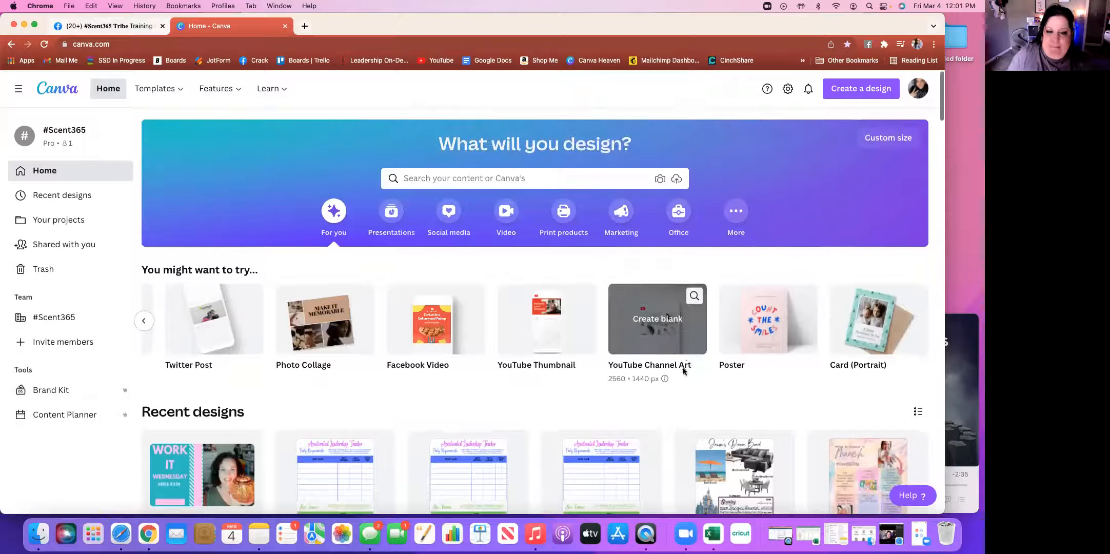
scroll(334, 338, left, 15)
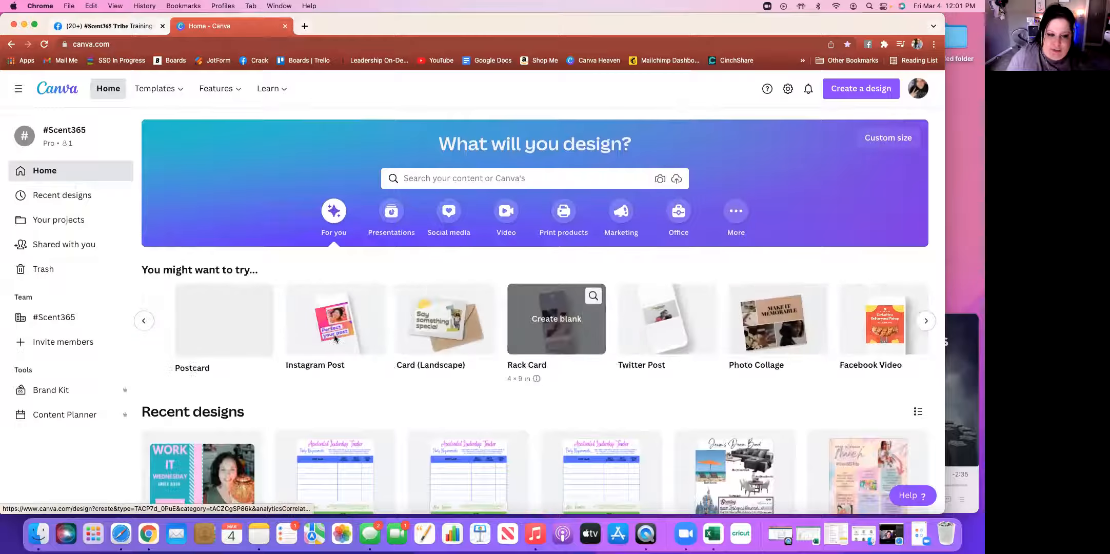
scroll(334, 338, left, 15)
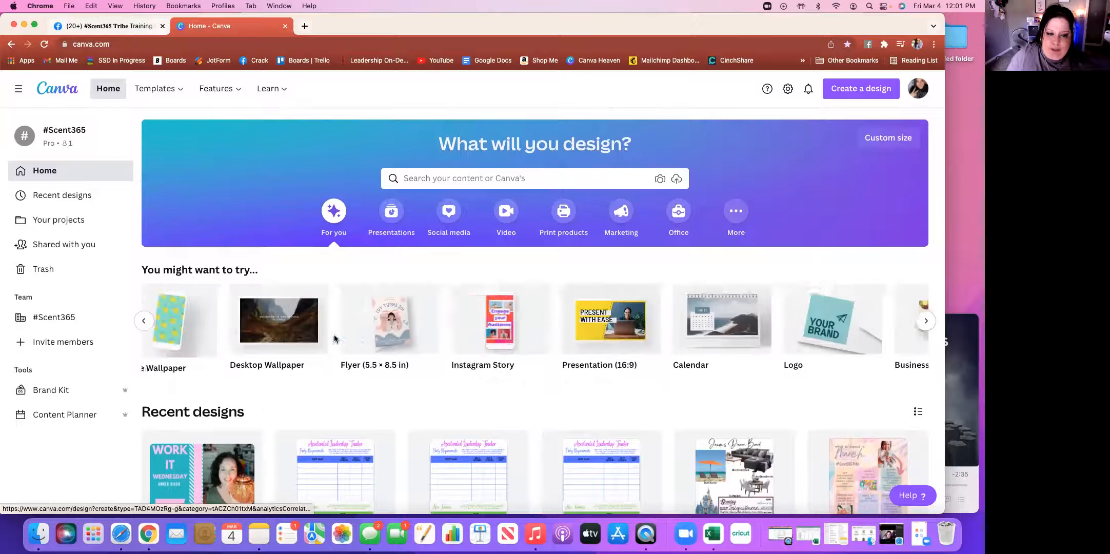
scroll(334, 336, left, 10)
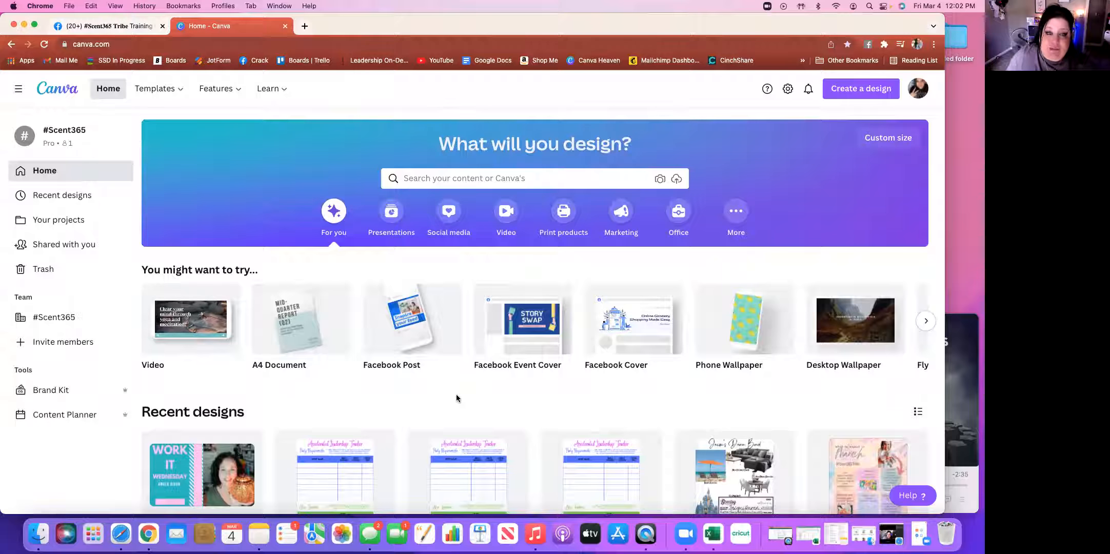
mouse_move(420, 336)
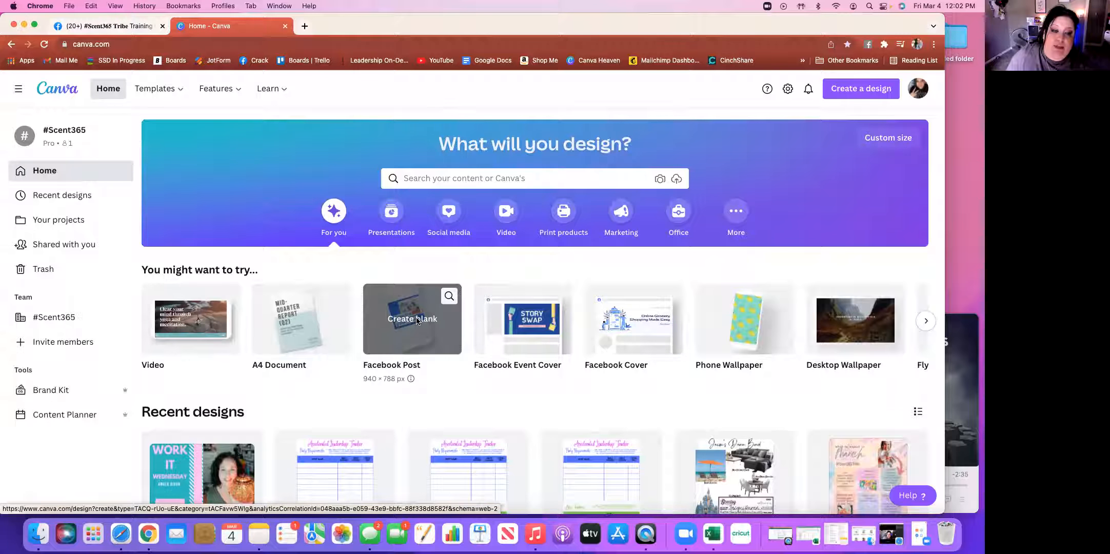
Start a blank Facebook Post design and scroll through the suggested Facebook post templates
click(417, 321)
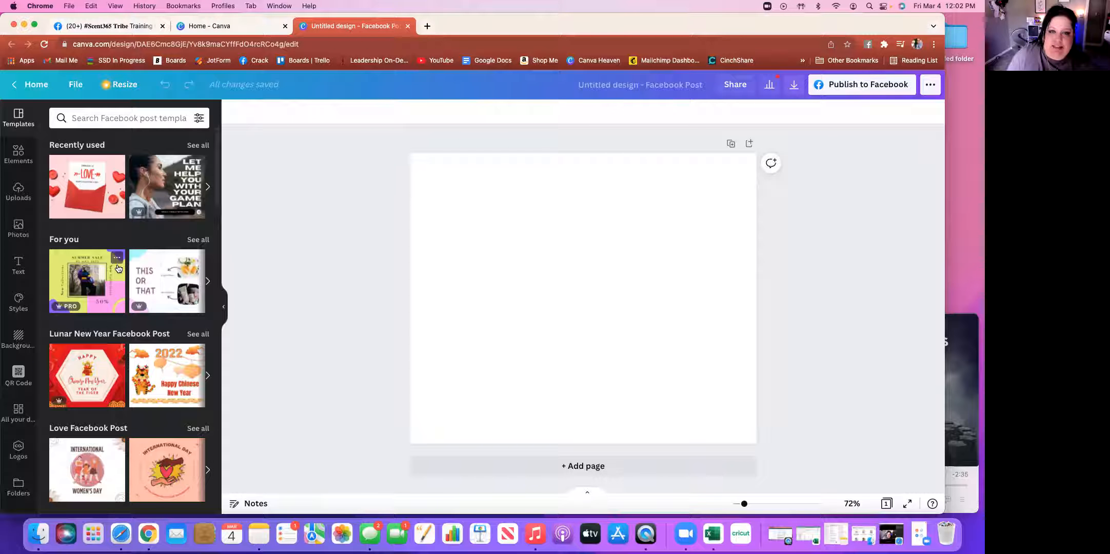
scroll(118, 268, down, 3)
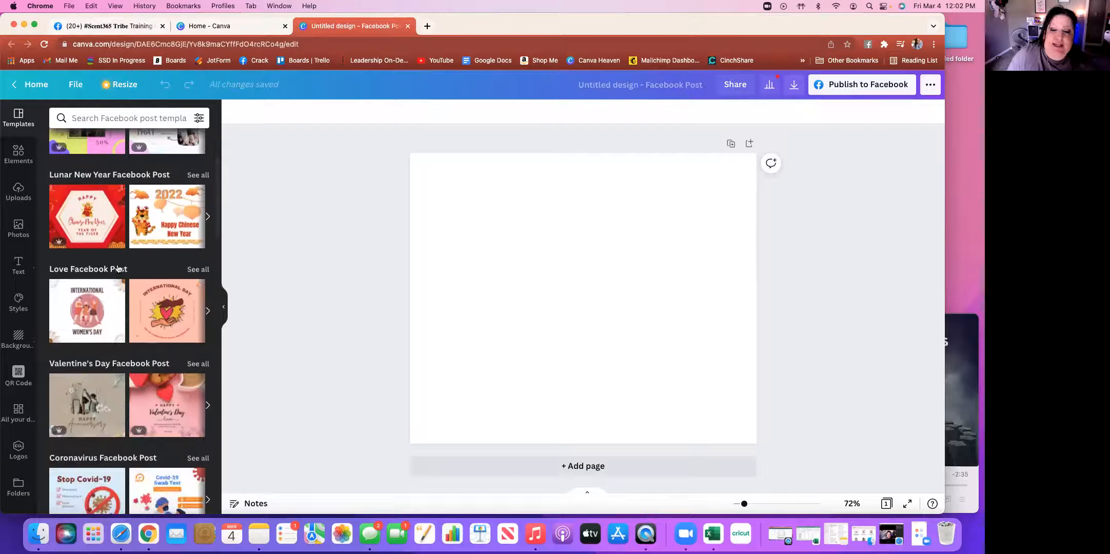
scroll(118, 268, down, 4)
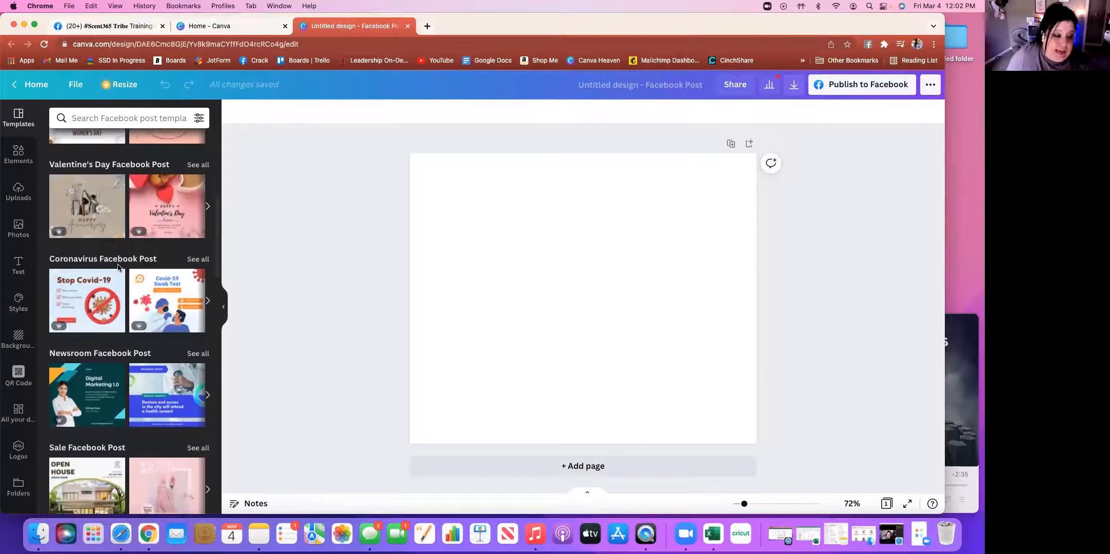
Apply the Spring Promo natural-products template from the Spring Facebook Post row
scroll(118, 267, down, 5)
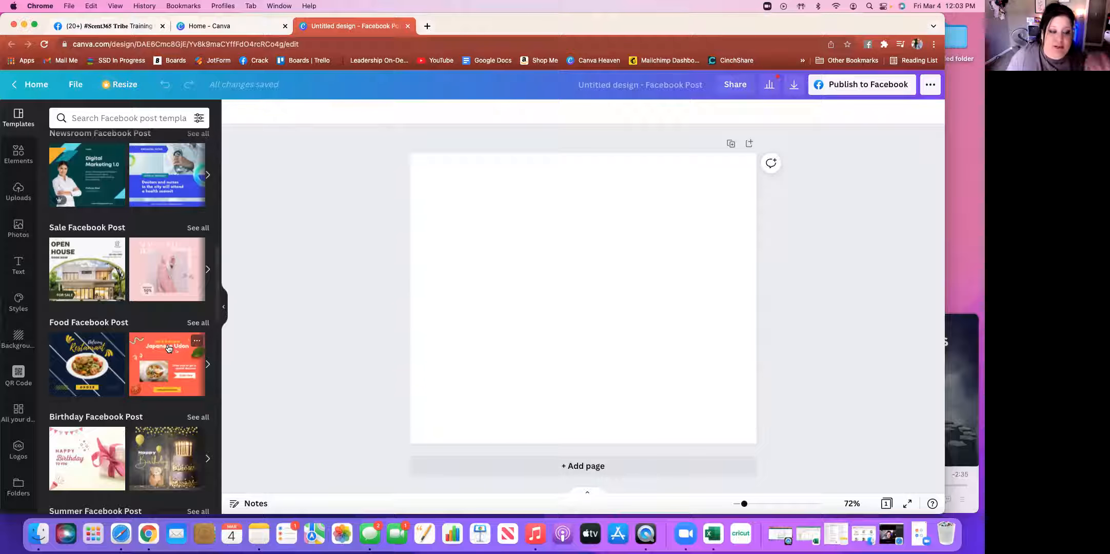
scroll(168, 348, down, 5)
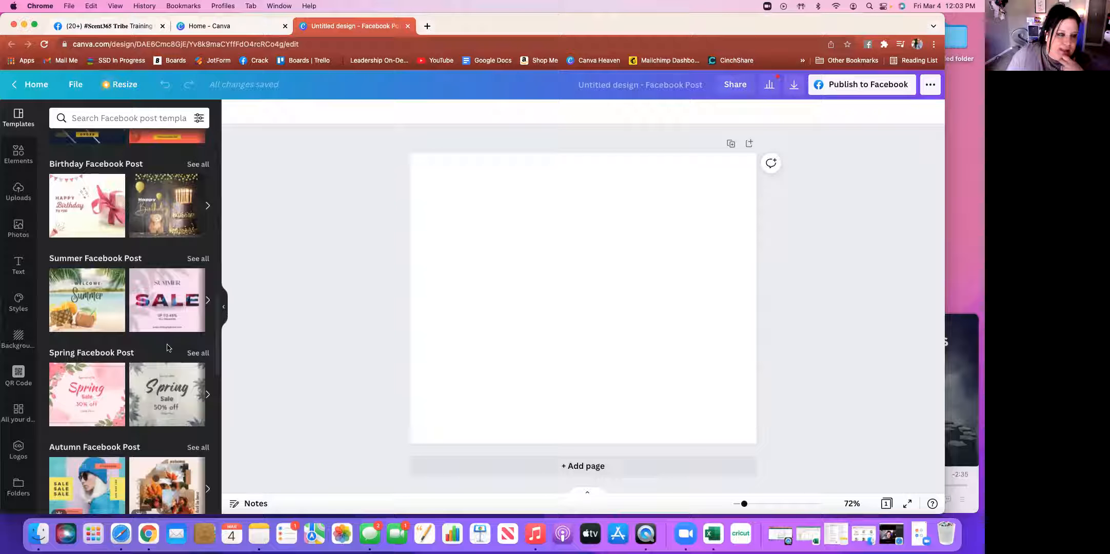
click(207, 395)
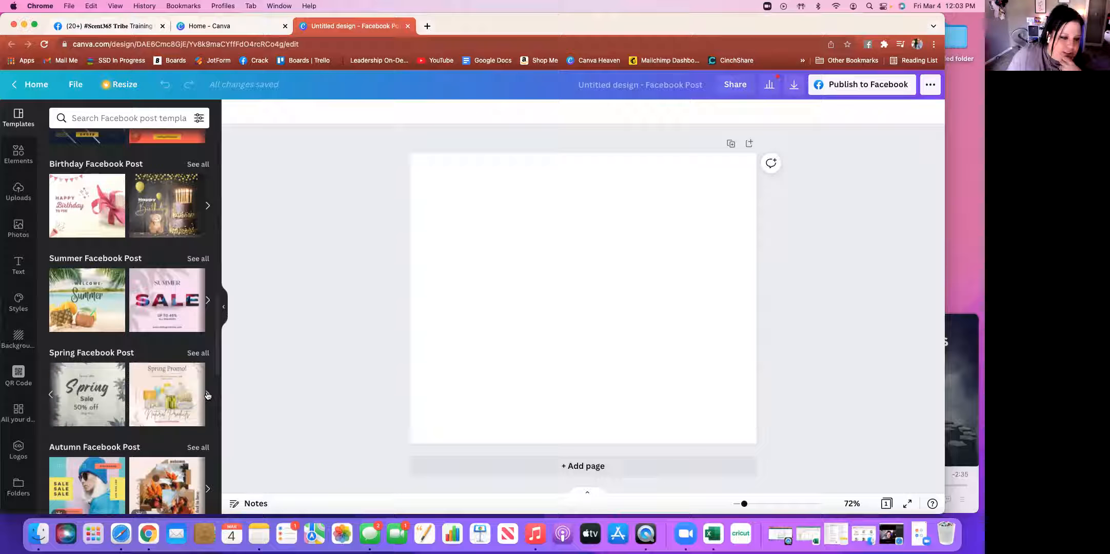
click(161, 397)
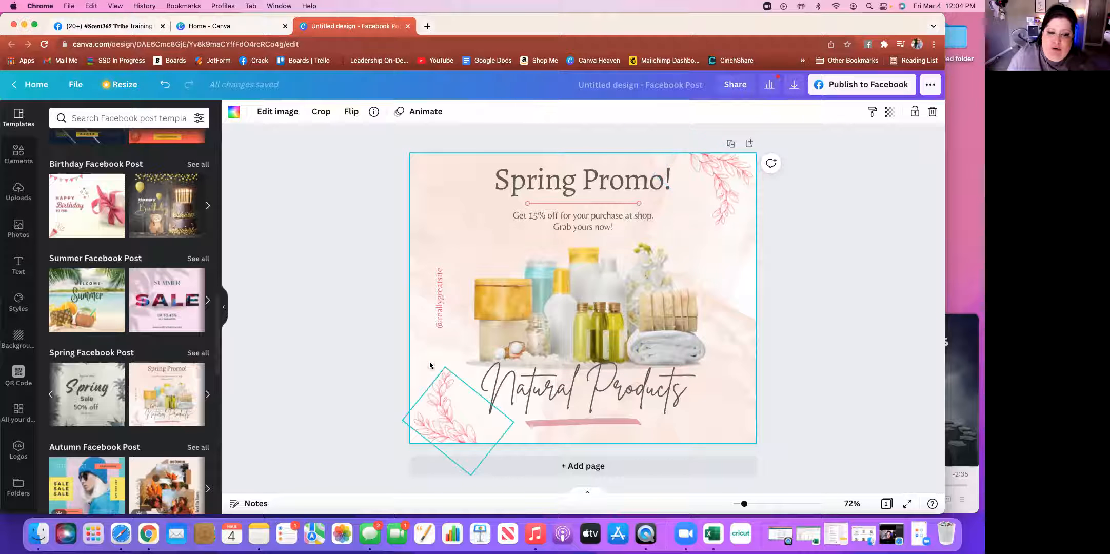
click(440, 299)
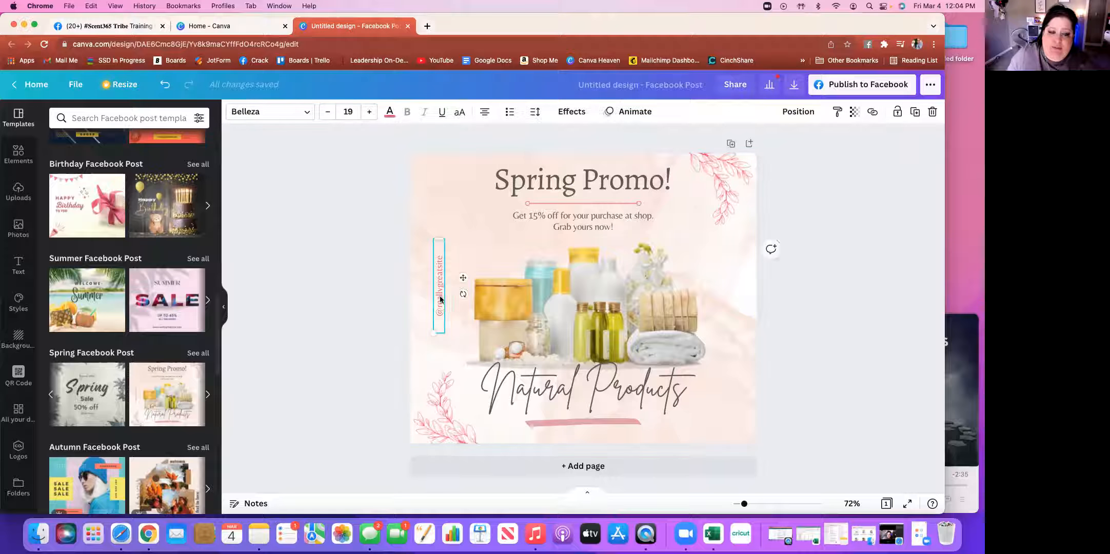
mouse_move(462, 277)
mouse_down()
mouse_move(464, 264)
mouse_move(461, 279)
mouse_up()
click(377, 219)
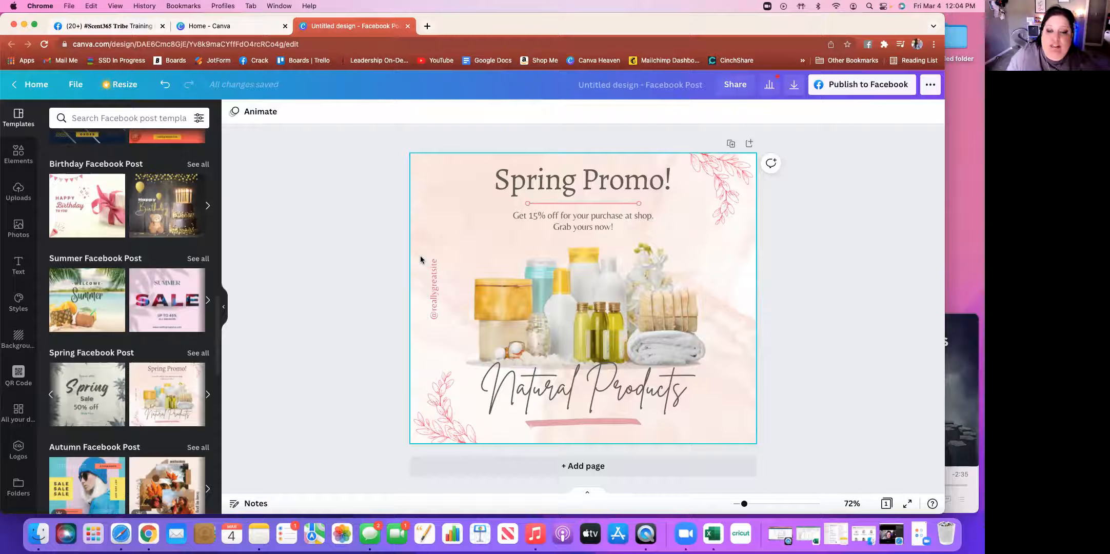
click(597, 312)
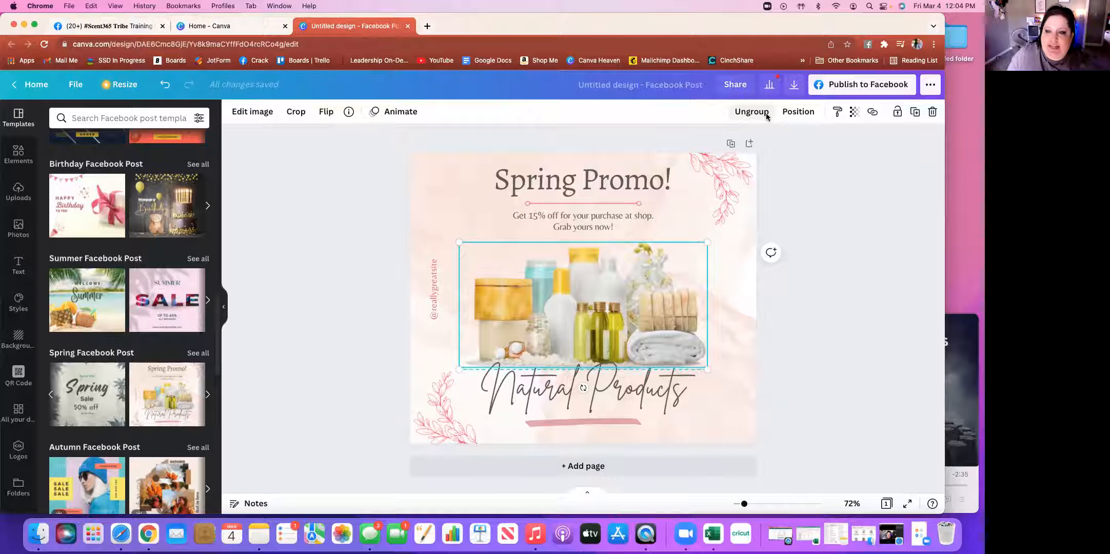
Try lowering the product photo's transparency to 86, then revert it to full opacity
click(855, 117)
mouse_move(834, 144)
mouse_down()
mouse_move(765, 147)
mouse_move(824, 145)
mouse_up()
key(Escape)
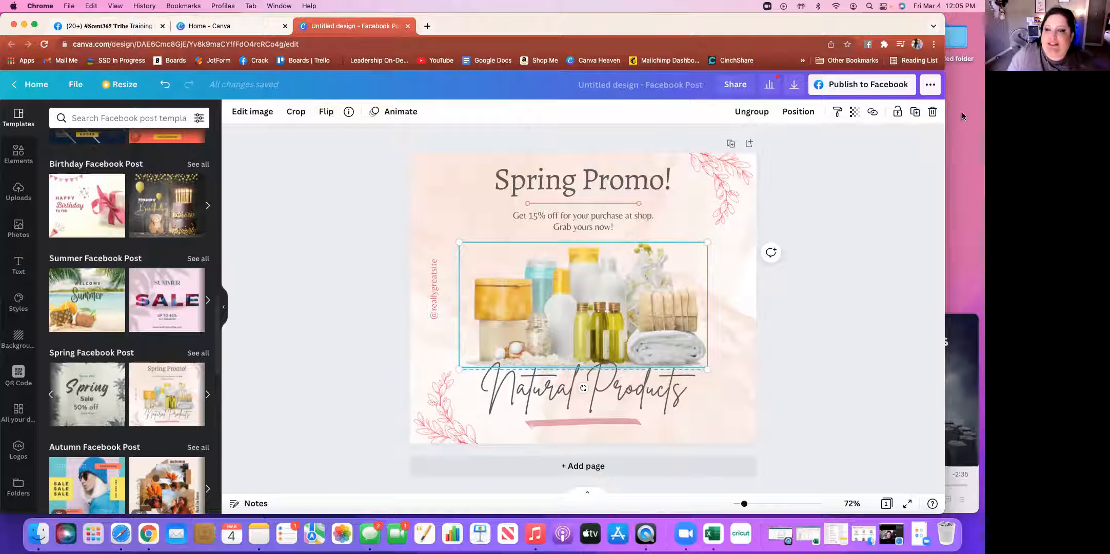
Delete the product photo element and open the Elements library
click(934, 113)
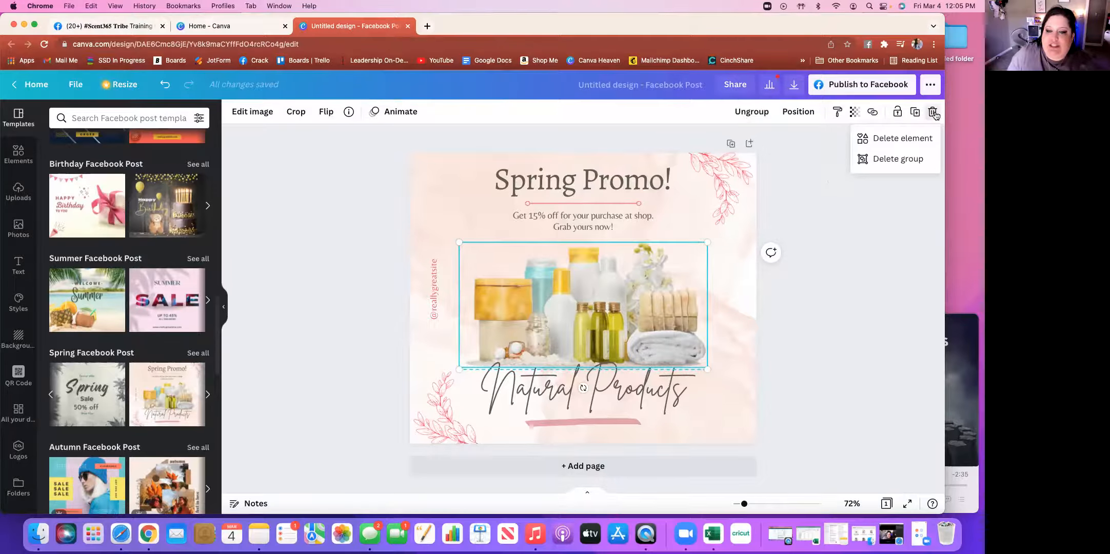
click(902, 139)
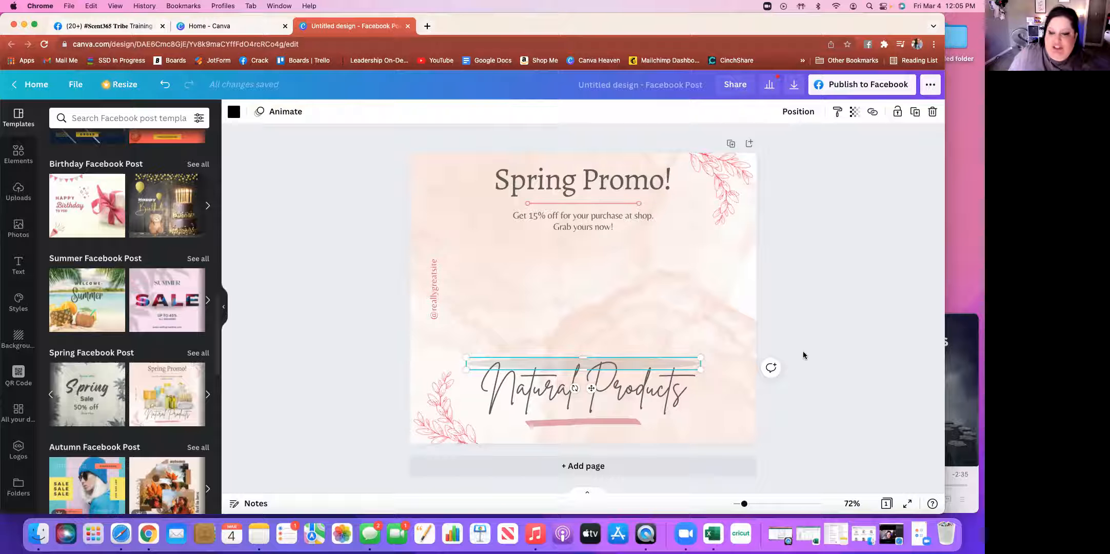
click(822, 301)
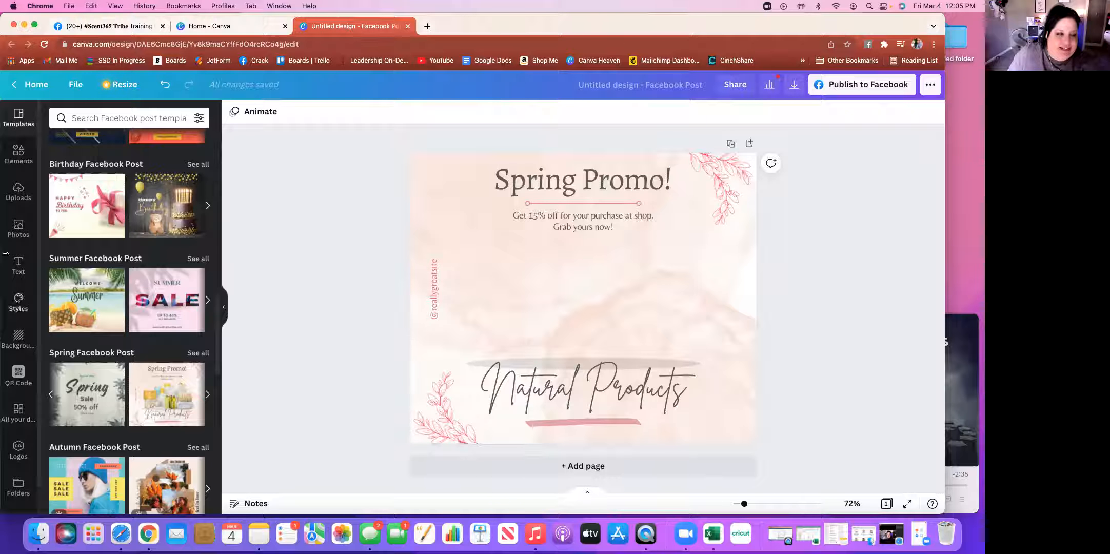
click(18, 153)
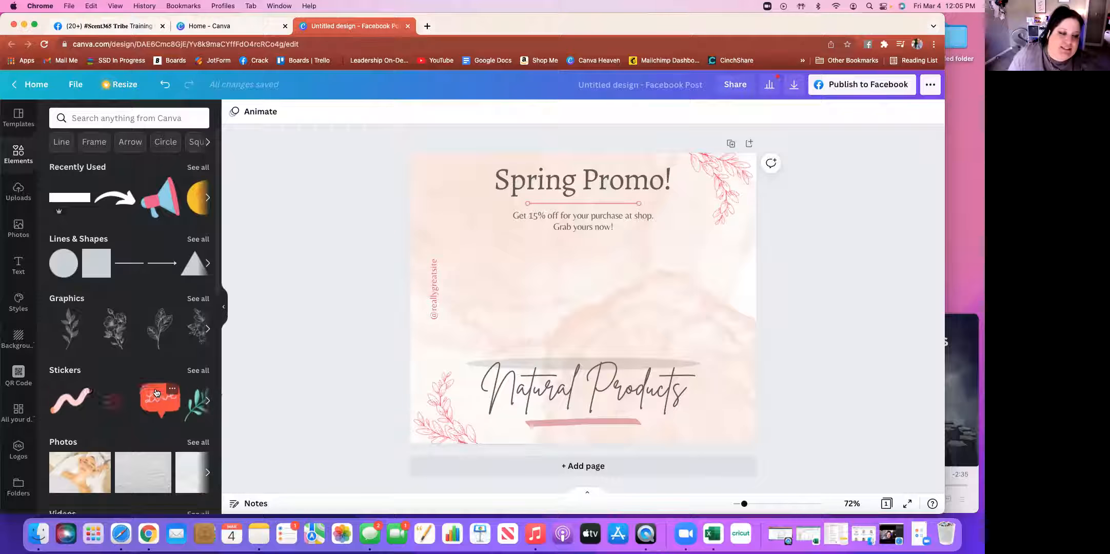
scroll(156, 393, down, 6)
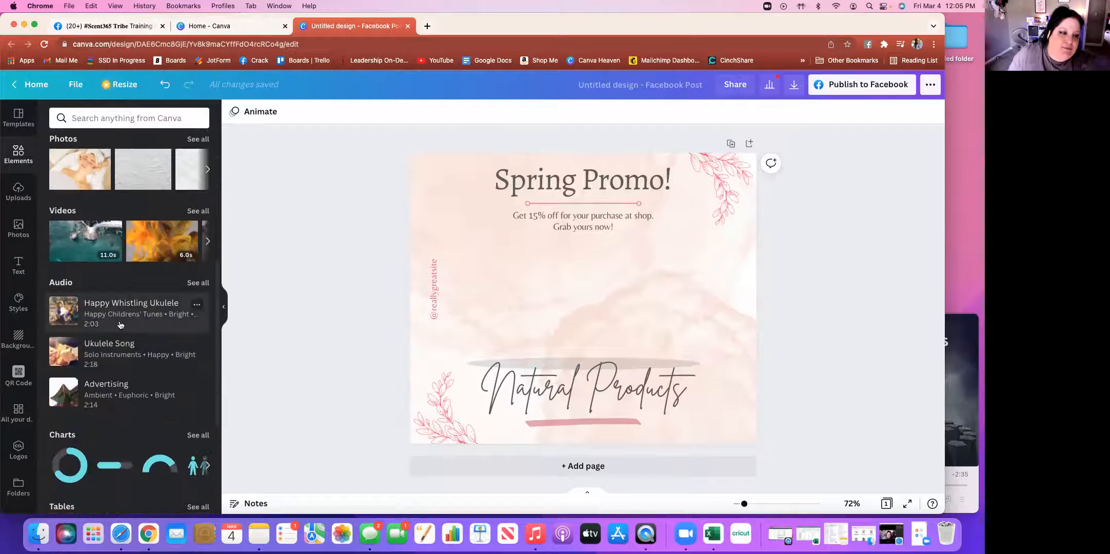
scroll(123, 328, down, 3)
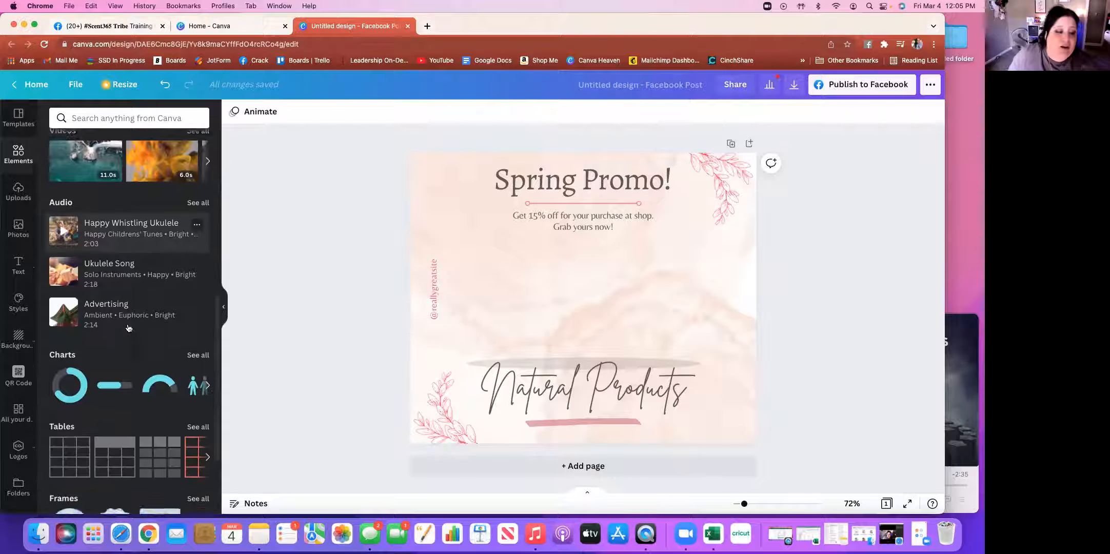
scroll(128, 328, down, 2)
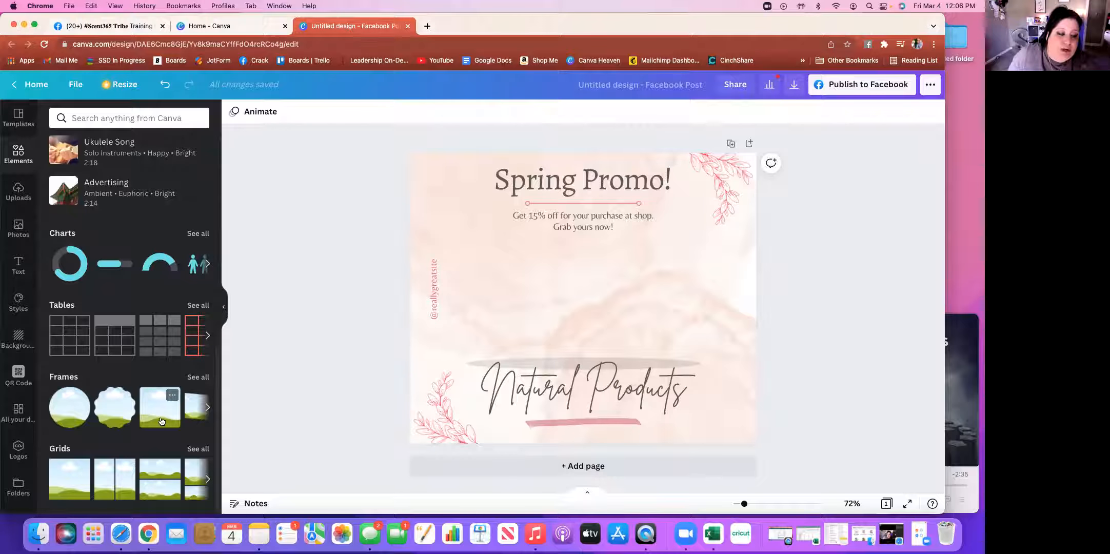
scroll(161, 421, up, 10)
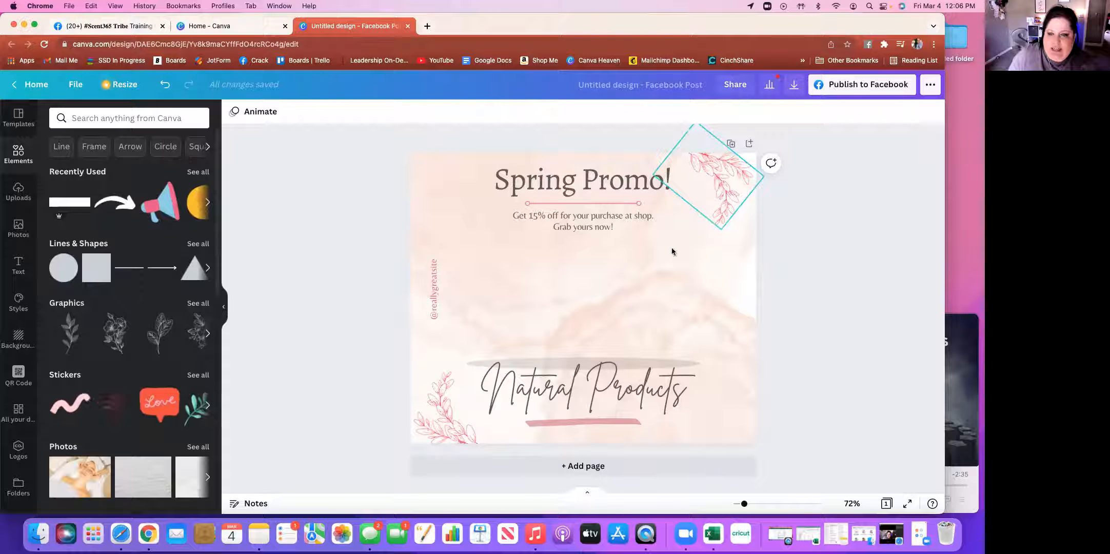
Browse the Uploads Images, Videos and Audio tabs, then start uploading media from the computer
click(18, 191)
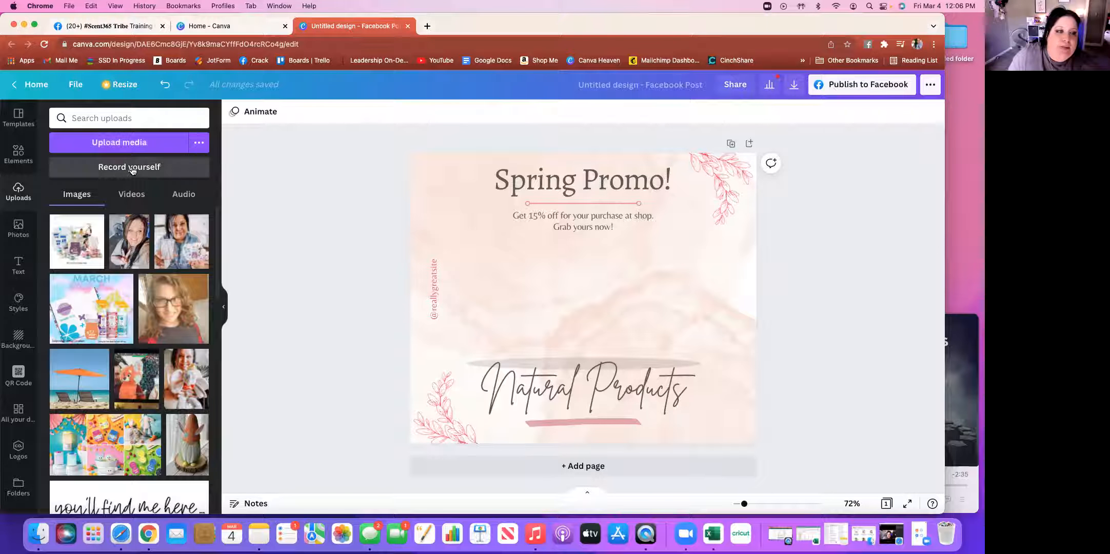
click(126, 197)
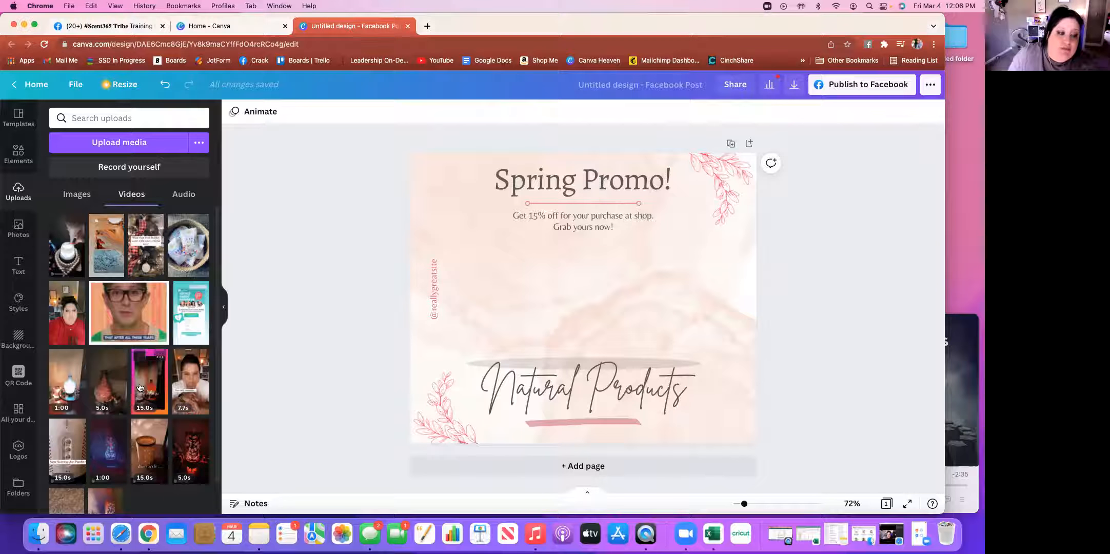
click(188, 197)
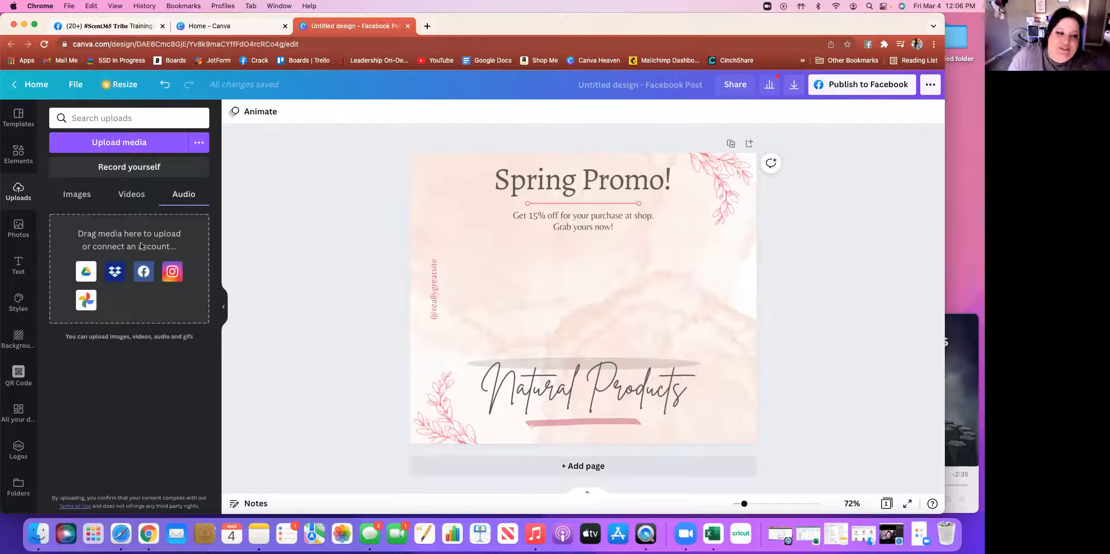
click(131, 196)
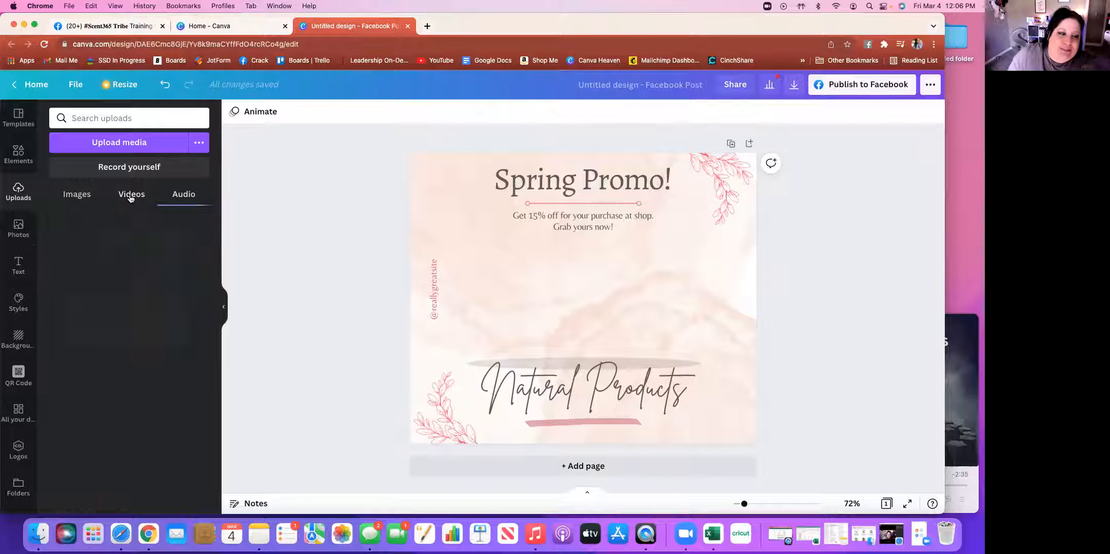
click(79, 195)
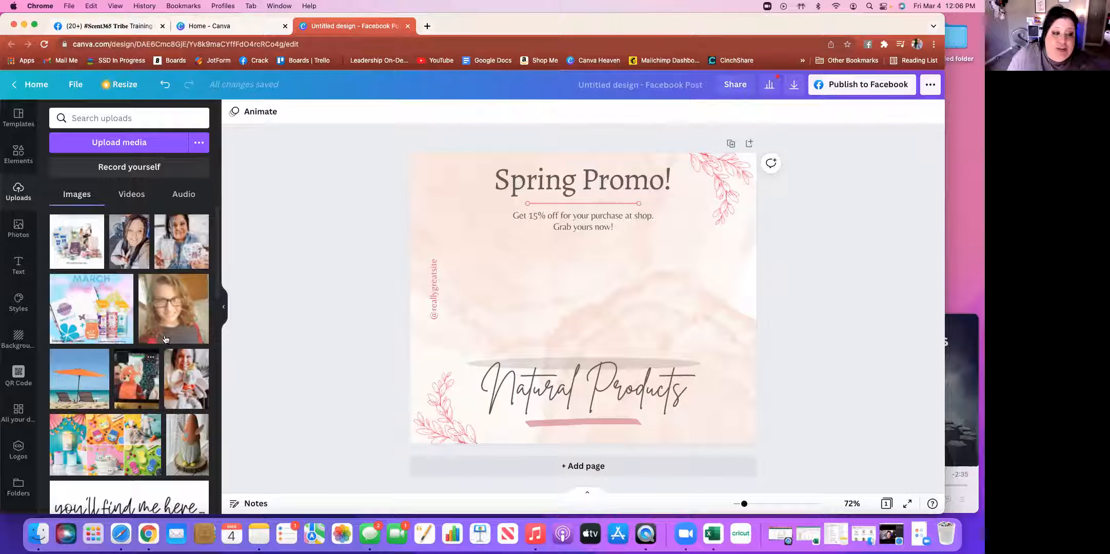
click(137, 146)
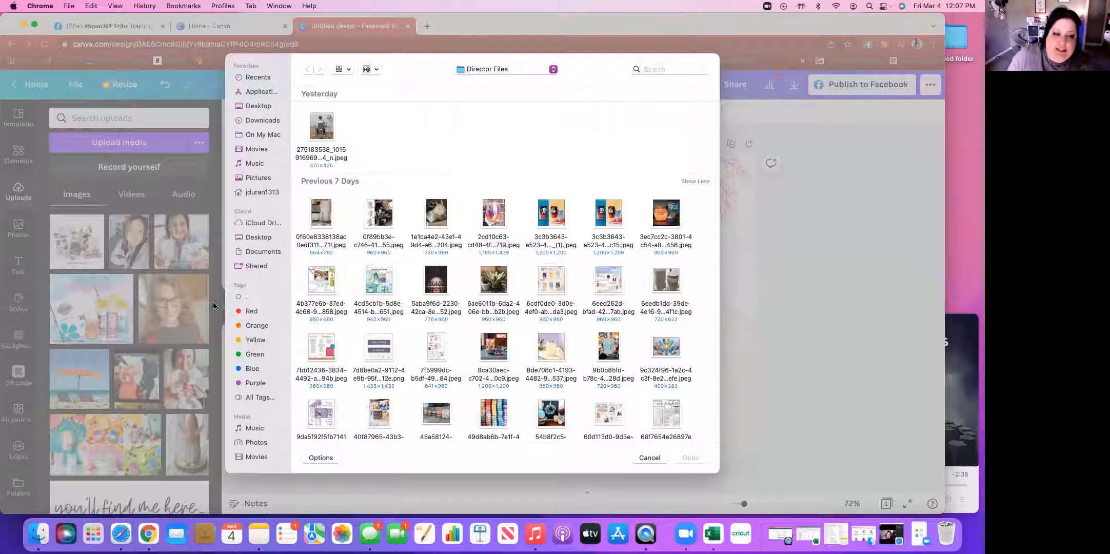
click(649, 458)
scroll(143, 336, down, 10)
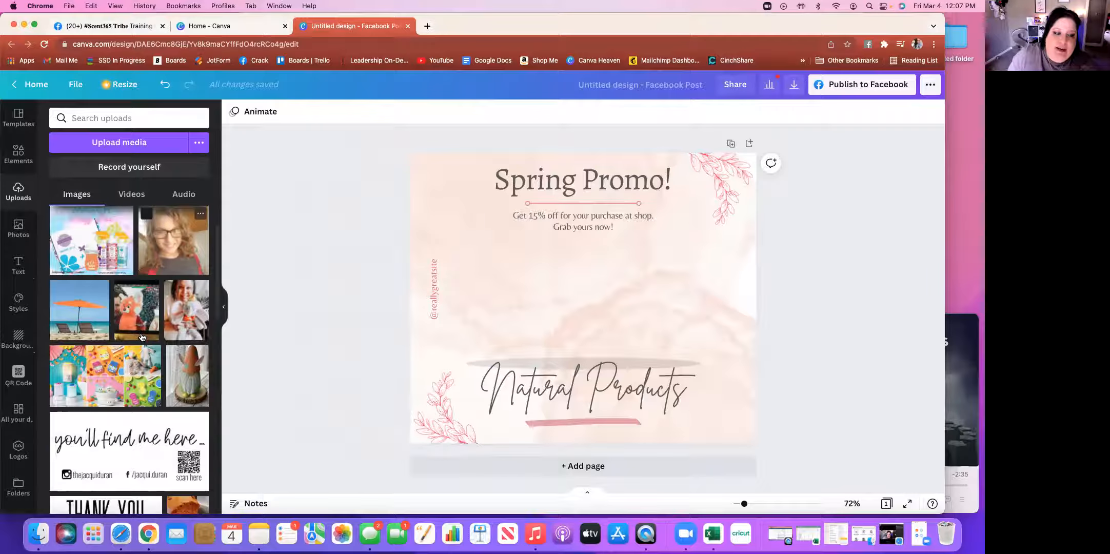
scroll(142, 337, down, 15)
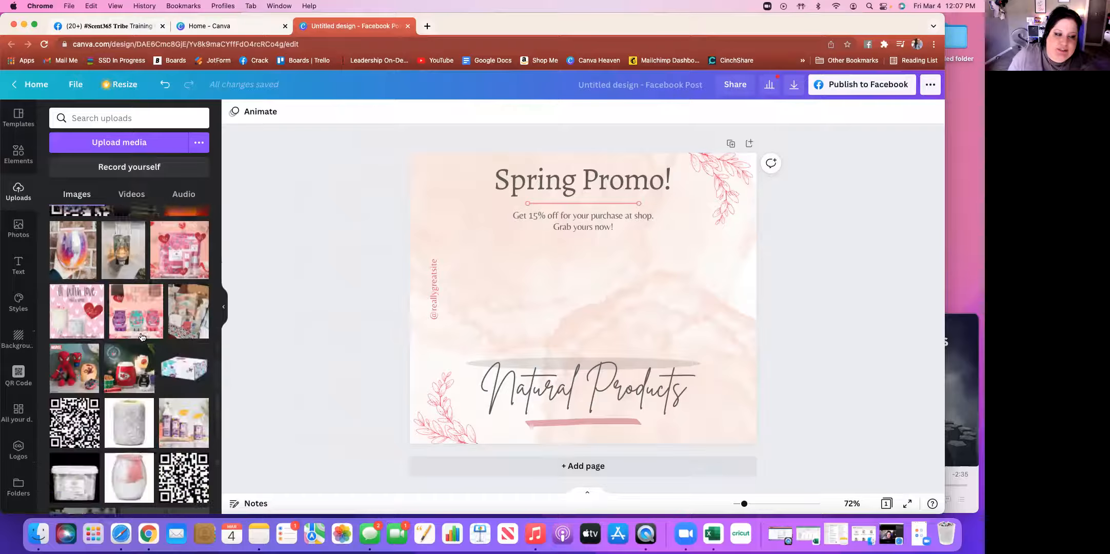
scroll(142, 337, down, 15)
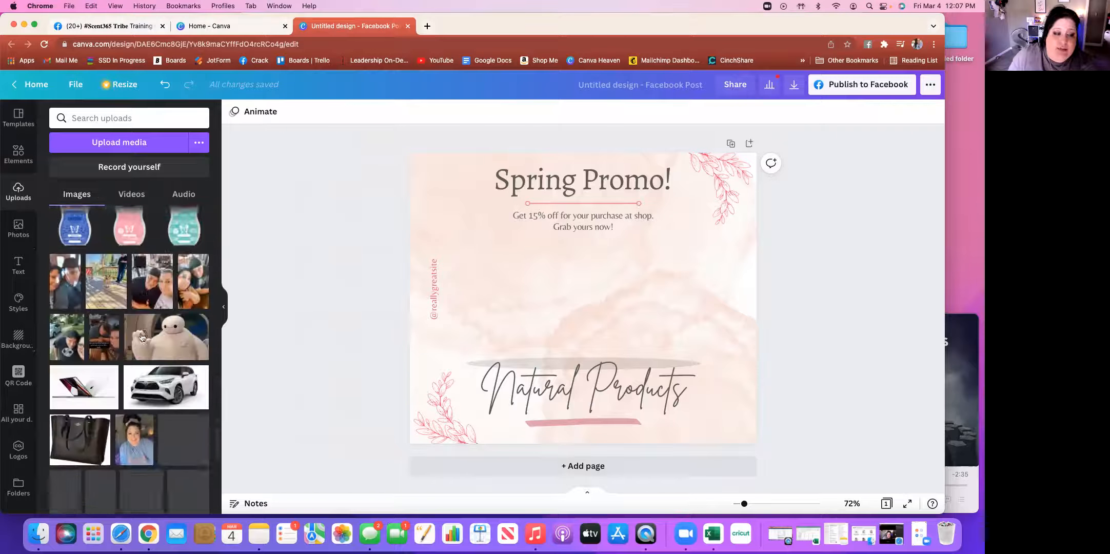
scroll(142, 337, down, 15)
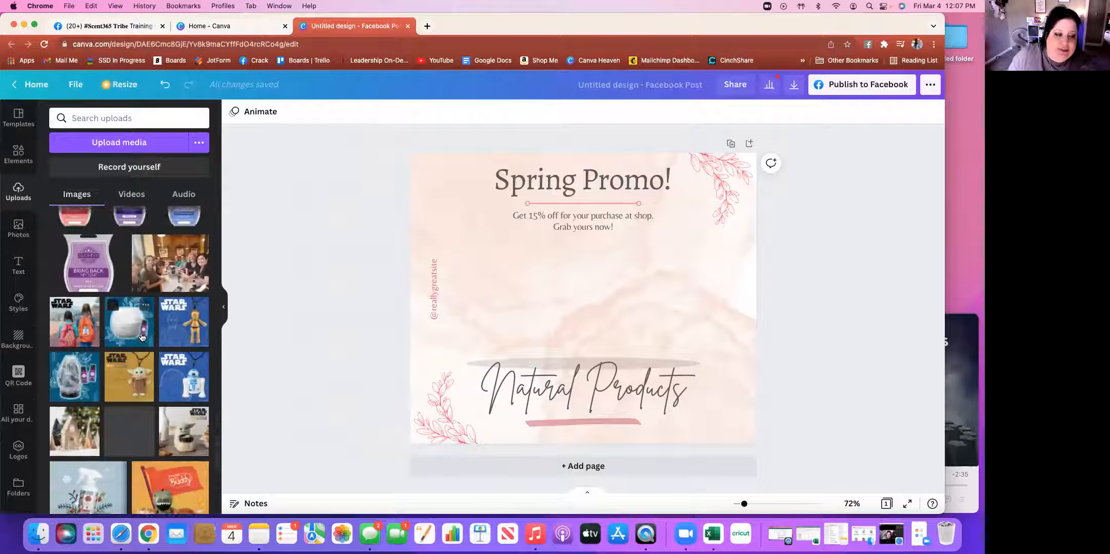
scroll(142, 336, down, 15)
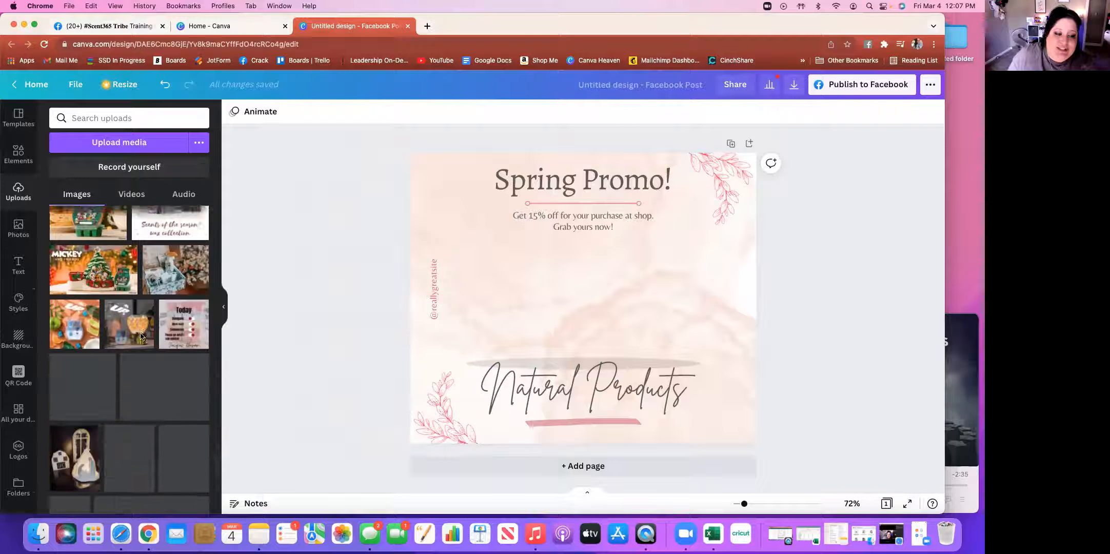
scroll(142, 337, down, 5)
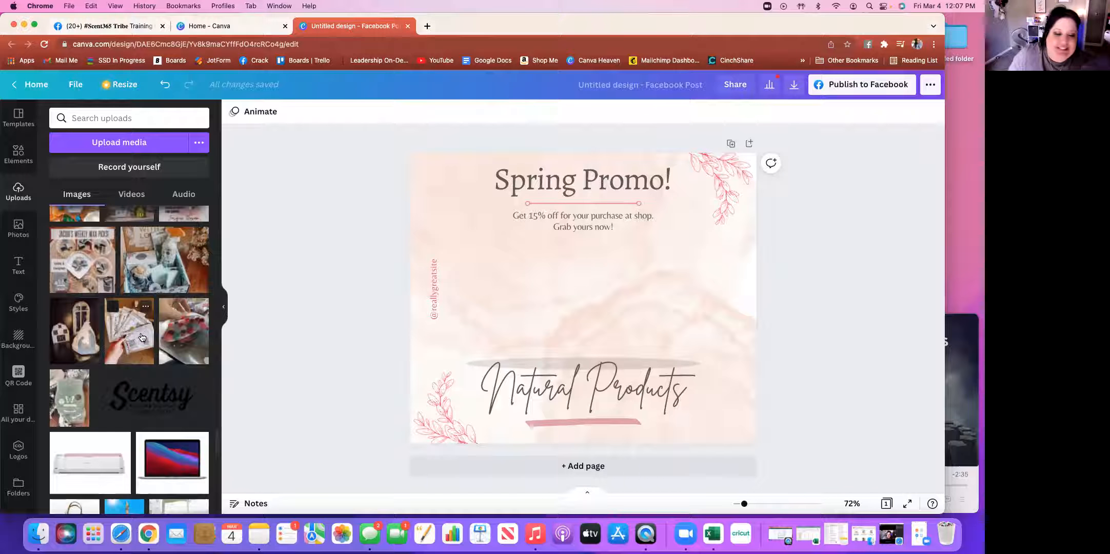
scroll(142, 336, up, 5)
scroll(143, 336, up, 2)
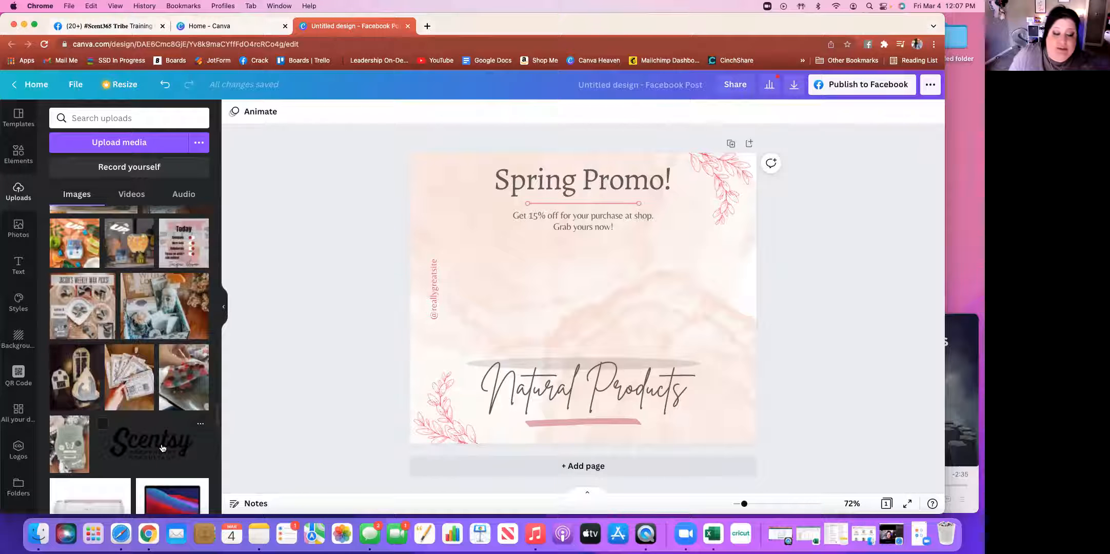
scroll(149, 385, up, 10)
scroll(147, 380, up, 10)
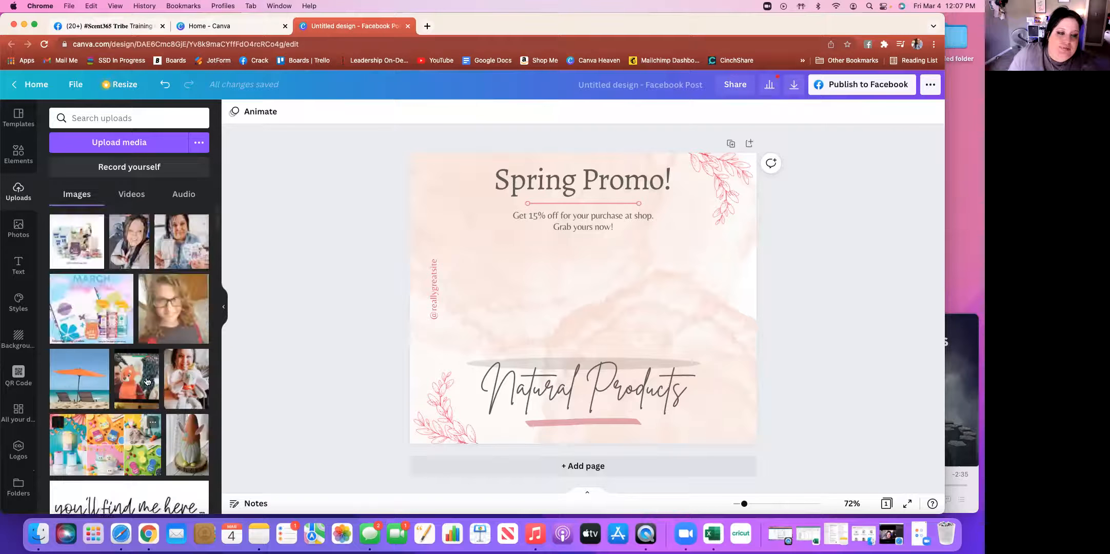
Add the uploaded kit photo to the post and delete the 'Get 15% off' text line
click(80, 244)
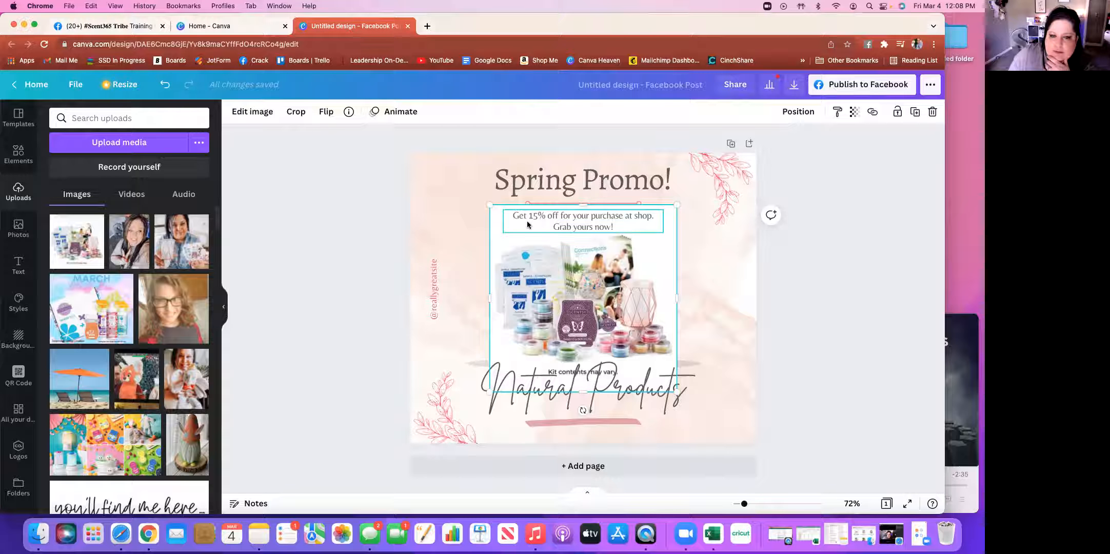
click(539, 217)
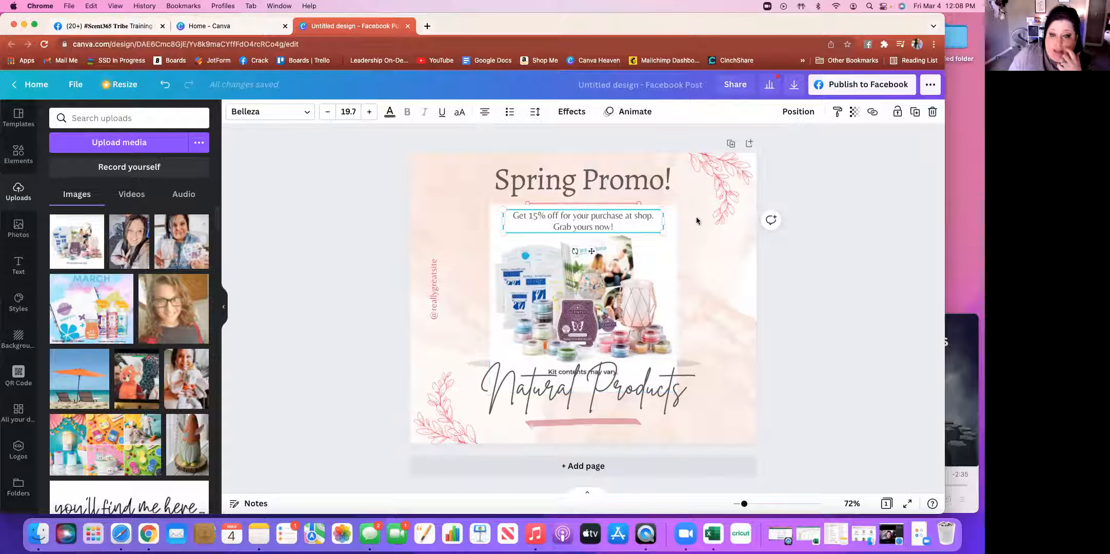
click(932, 112)
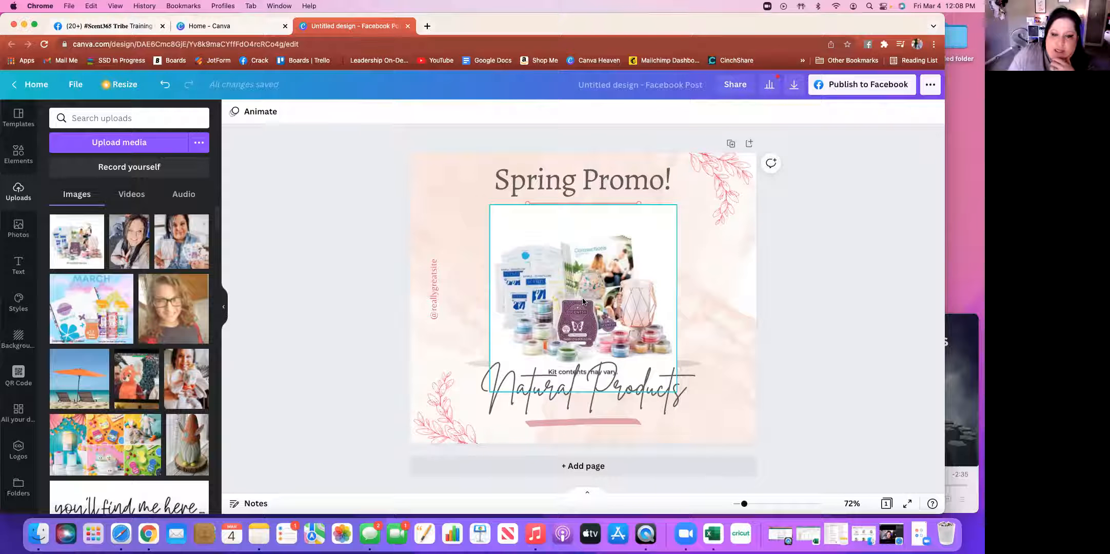
Position the kit photo below the Spring Promo! title and open its Edit image options
drag(582, 301, 501, 268)
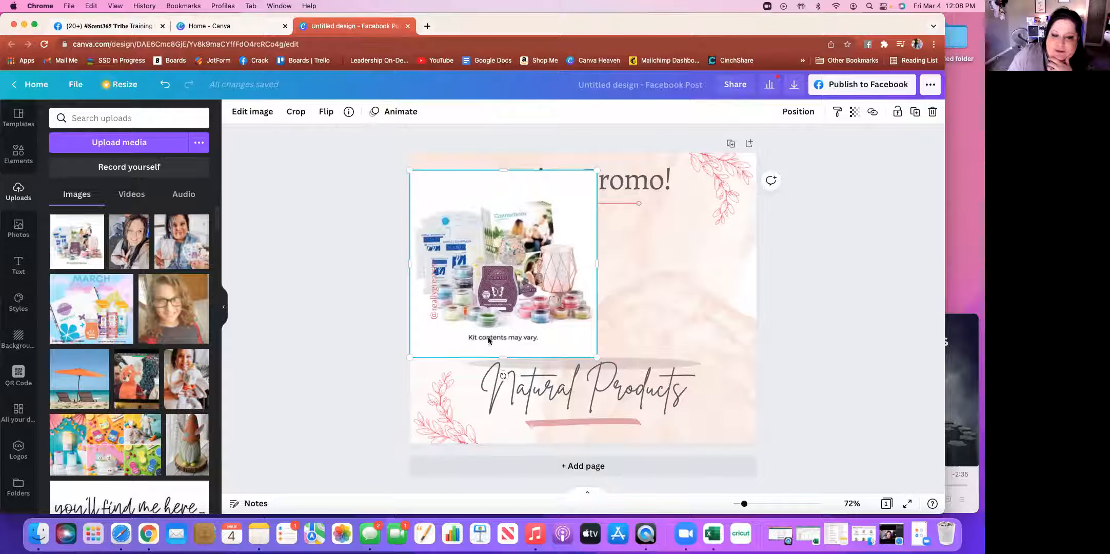
drag(513, 277, 604, 292)
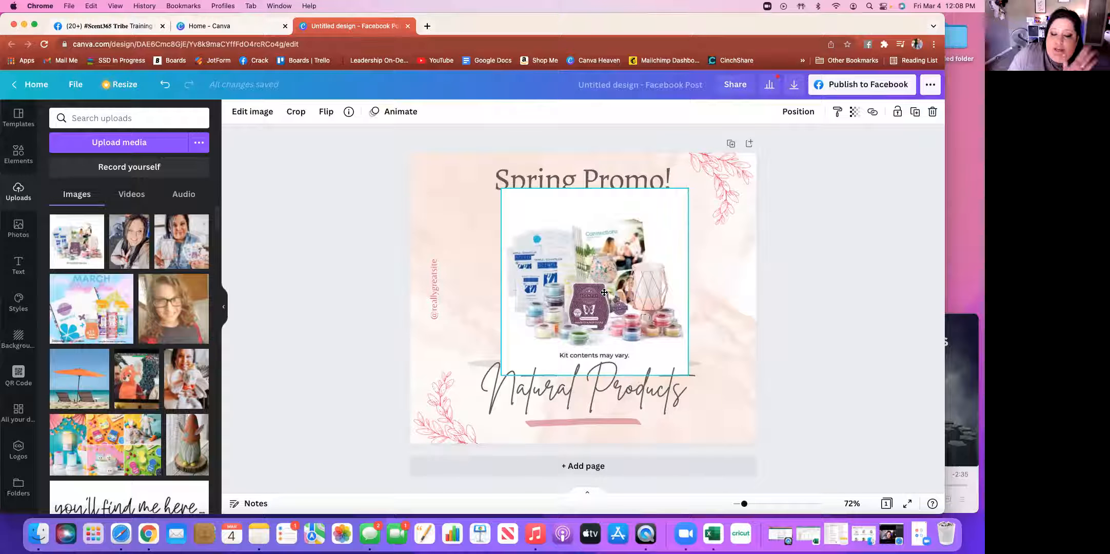
drag(604, 292, 601, 295)
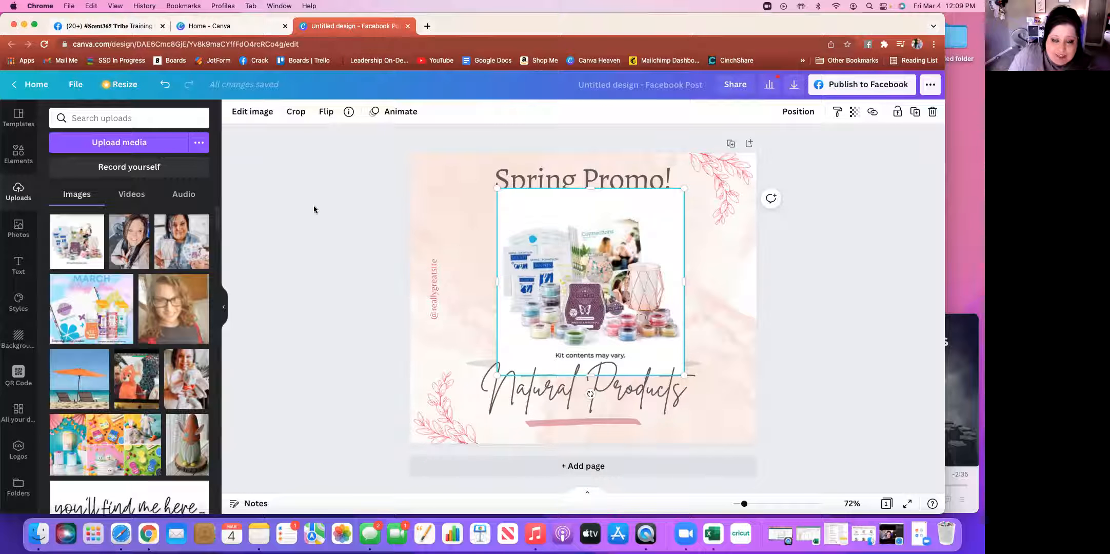
click(265, 114)
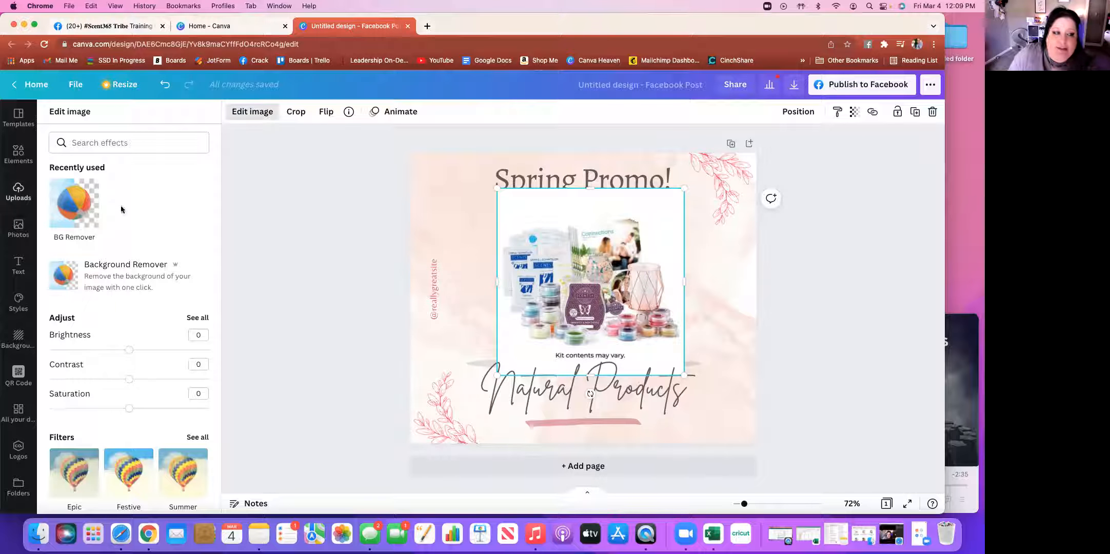
Search the Elements library for 'Arrow' and browse the arrow graphics
click(18, 154)
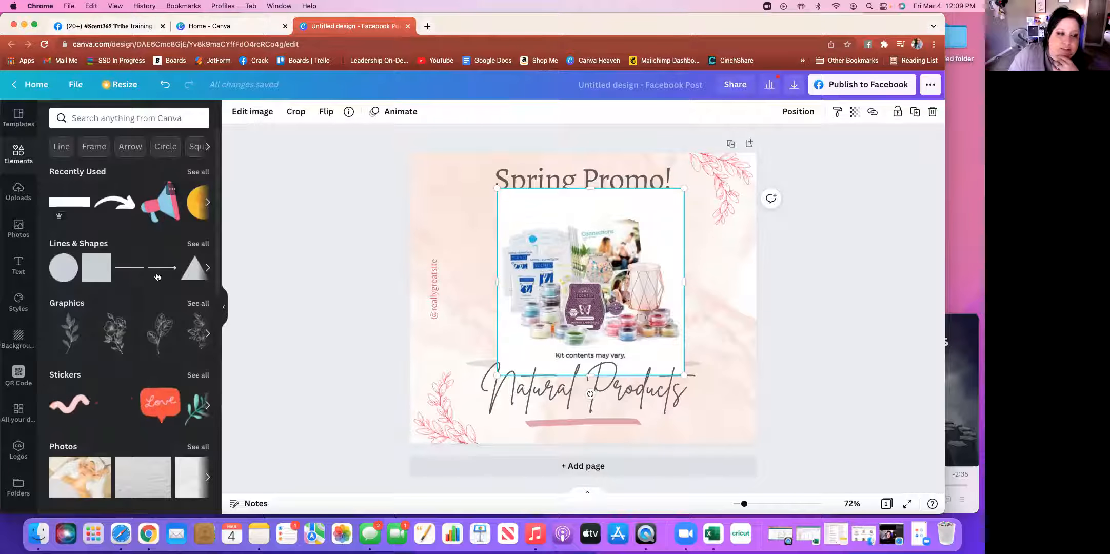
scroll(157, 350, down, 10)
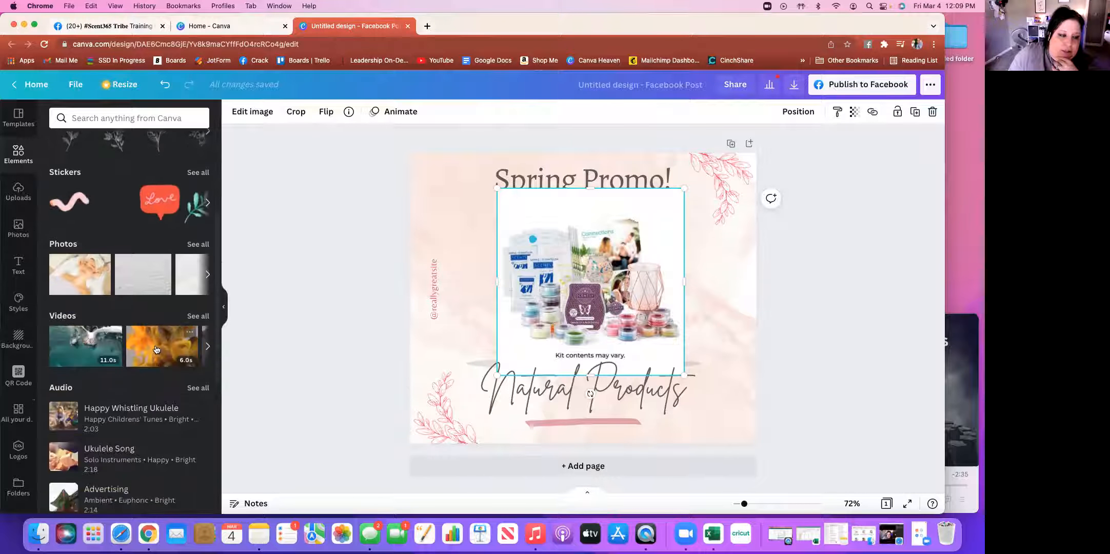
scroll(157, 349, up, 10)
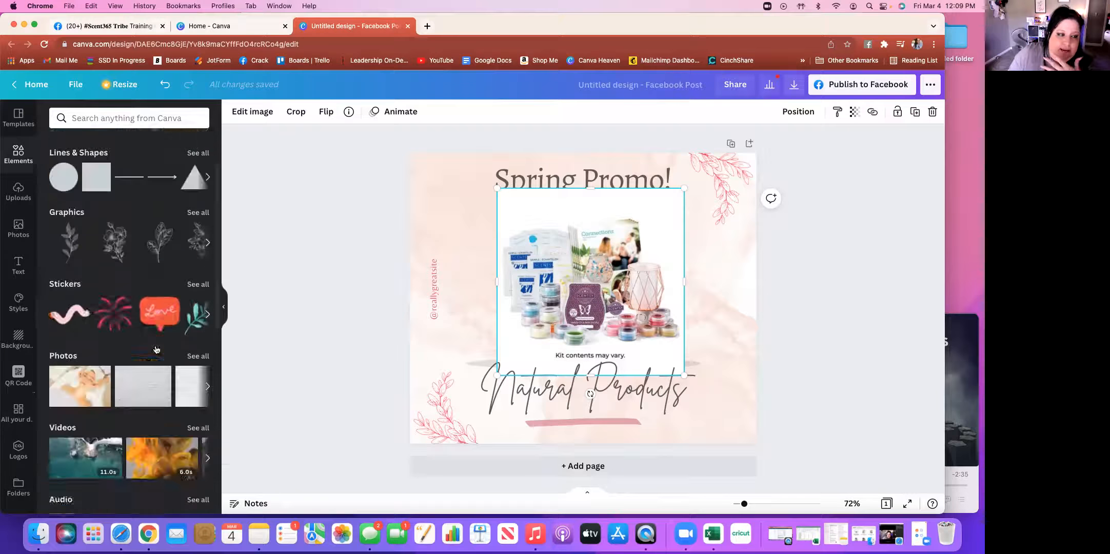
click(130, 143)
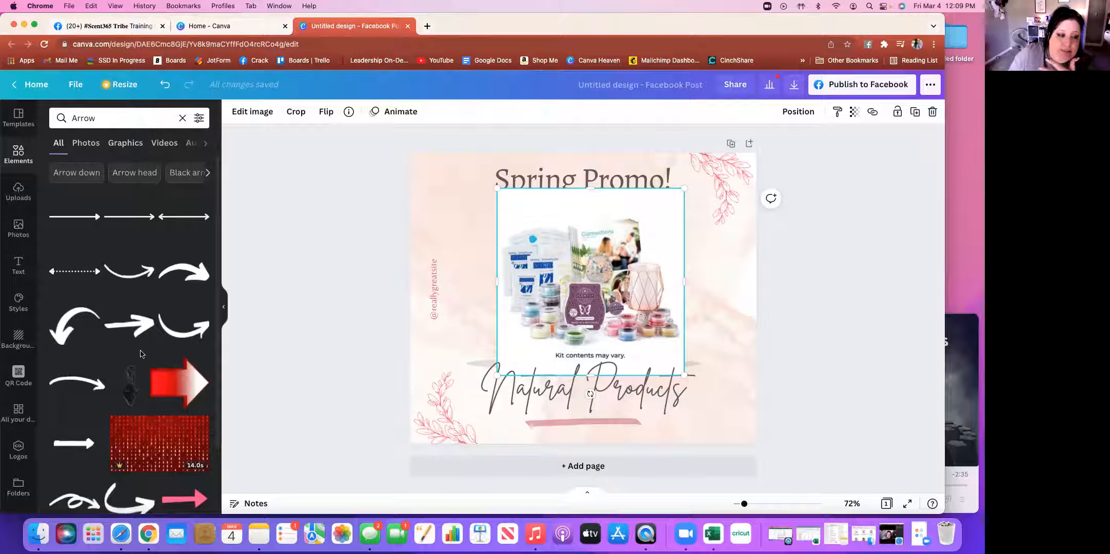
scroll(142, 354, down, 5)
scroll(143, 354, down, 1)
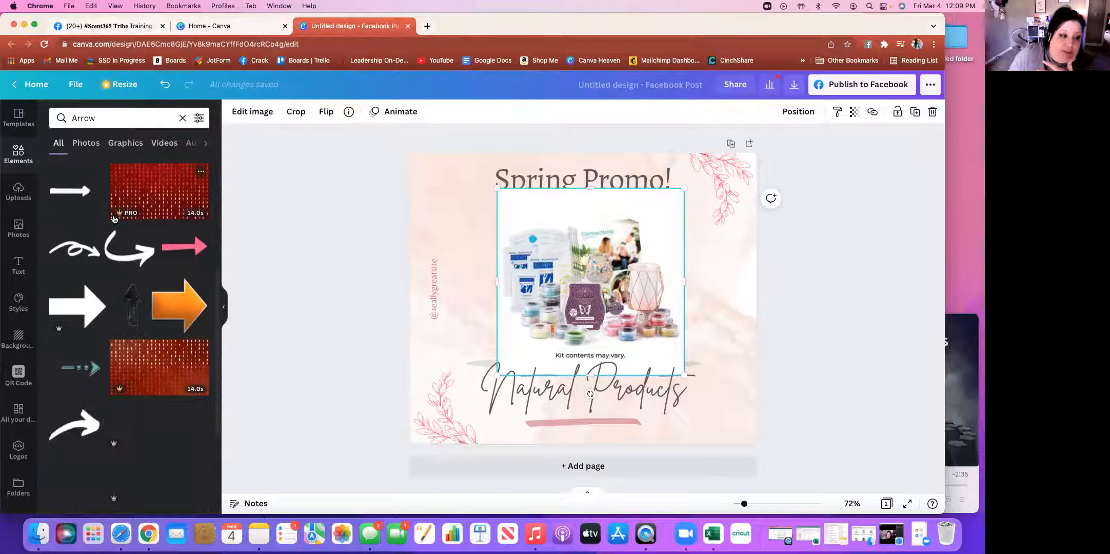
scroll(122, 308, up, 5)
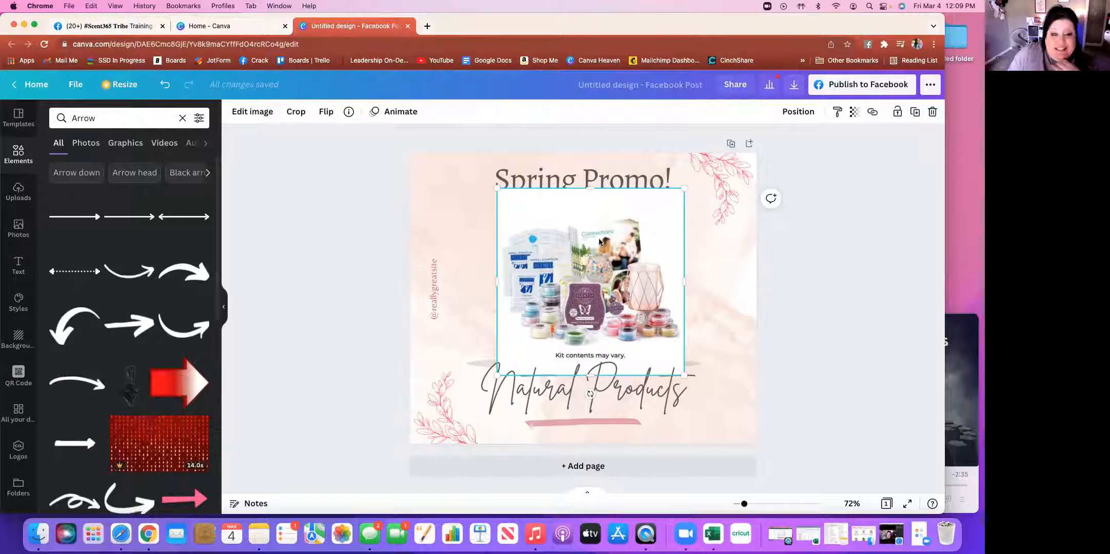
Reopen the kit photo's image editing options, then select the page background
click(265, 118)
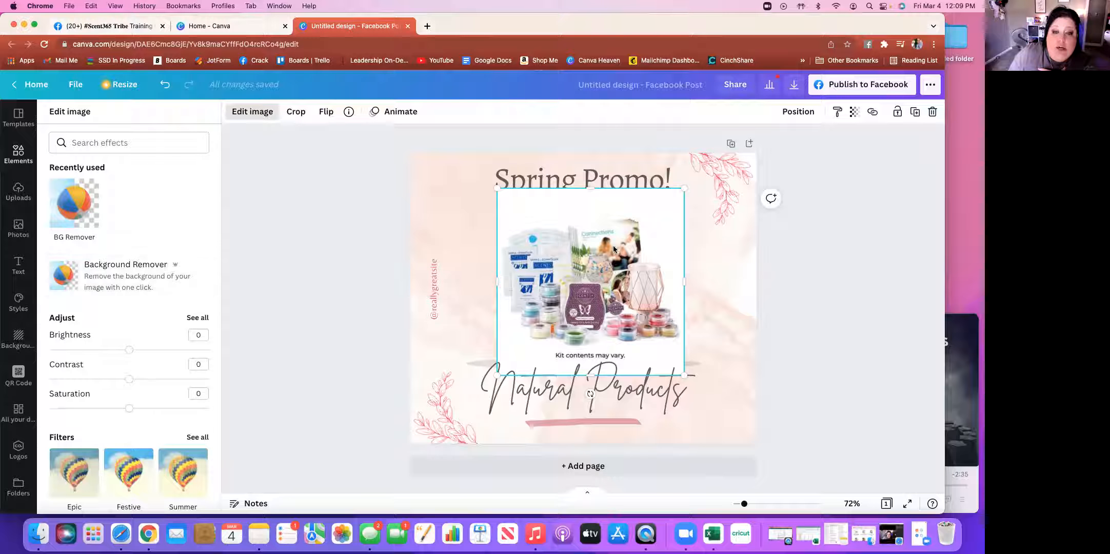
click(455, 240)
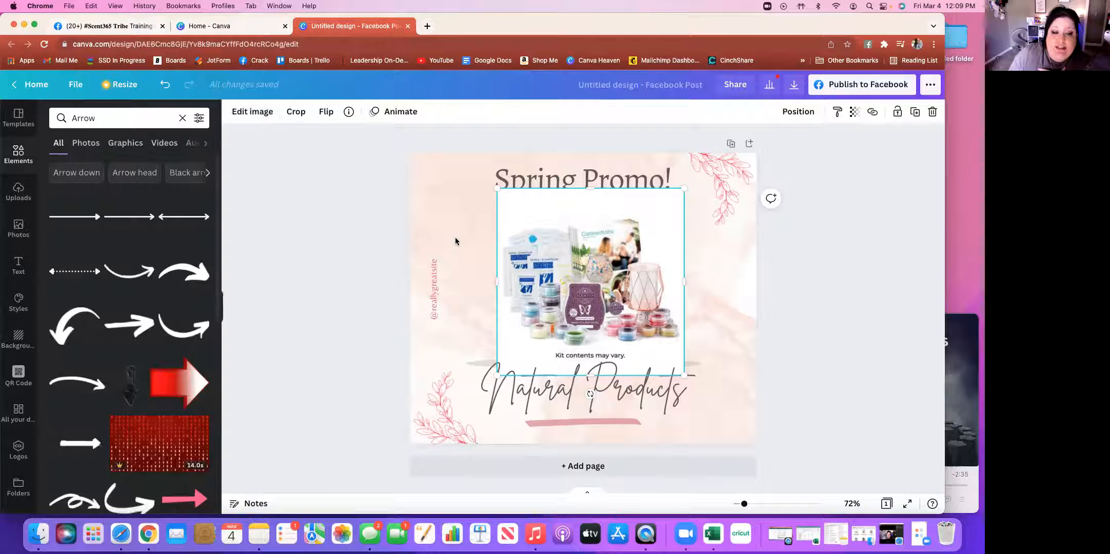
click(452, 208)
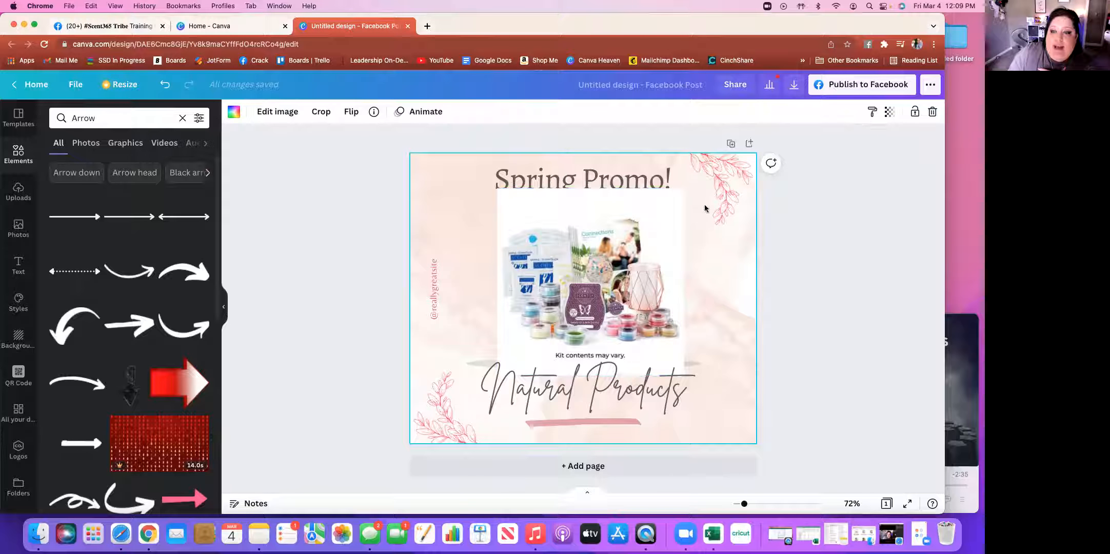
Make the page background plain white
click(236, 117)
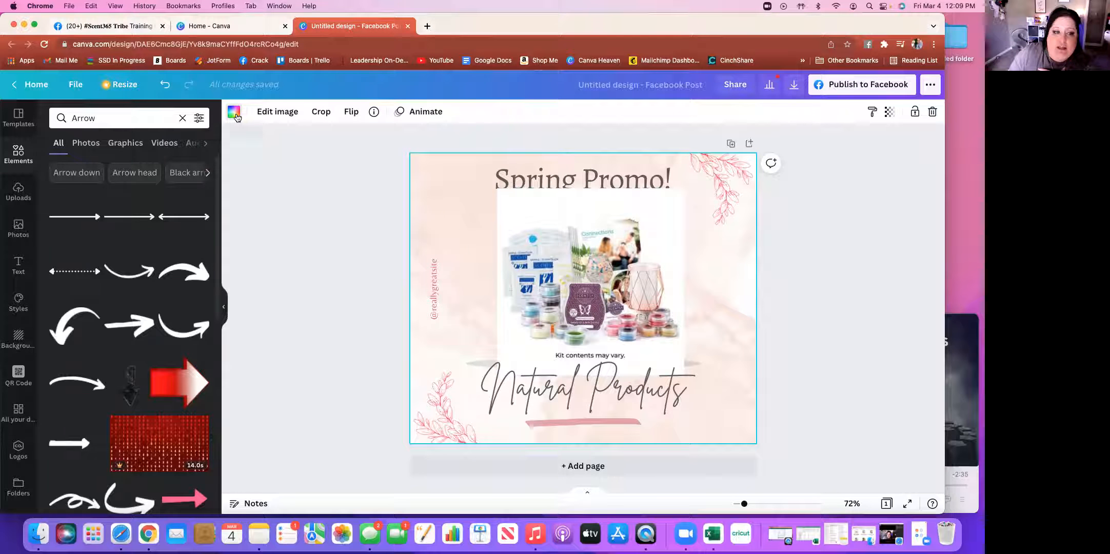
click(60, 200)
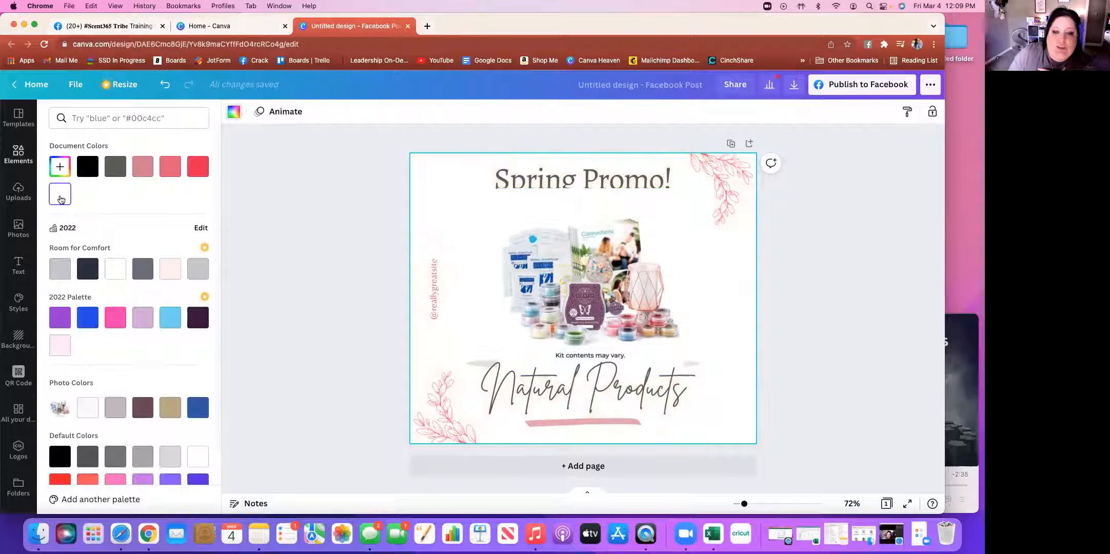
click(814, 268)
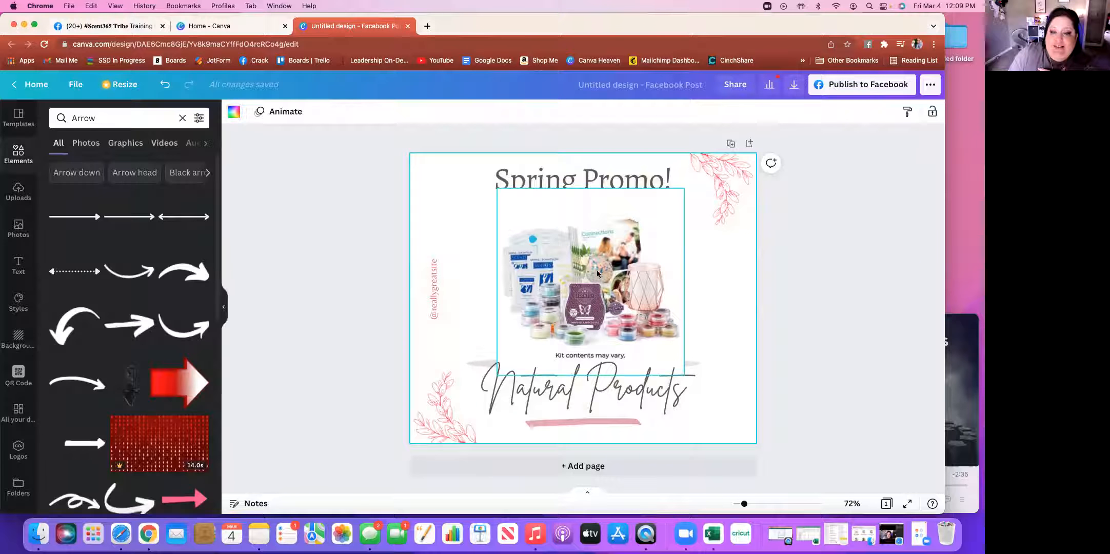
Shrink the kit photo to about 374 px and centre it between Spring Promo! and Natural Products
mouse_move(600, 288)
mouse_down()
mouse_move(667, 300)
mouse_move(586, 289)
mouse_up()
drag(668, 374, 644, 344)
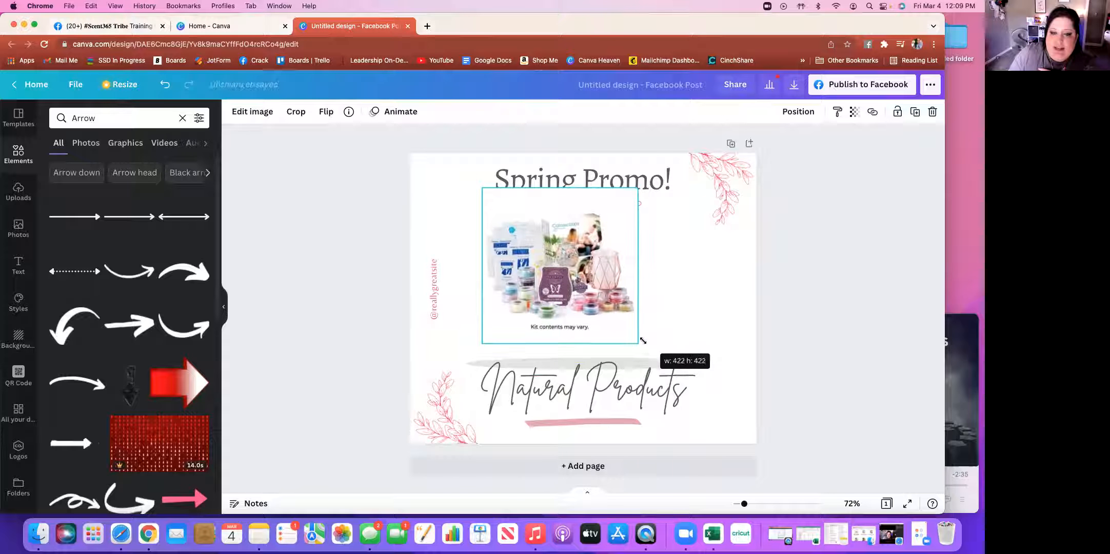
drag(639, 189, 622, 206)
drag(554, 261, 580, 270)
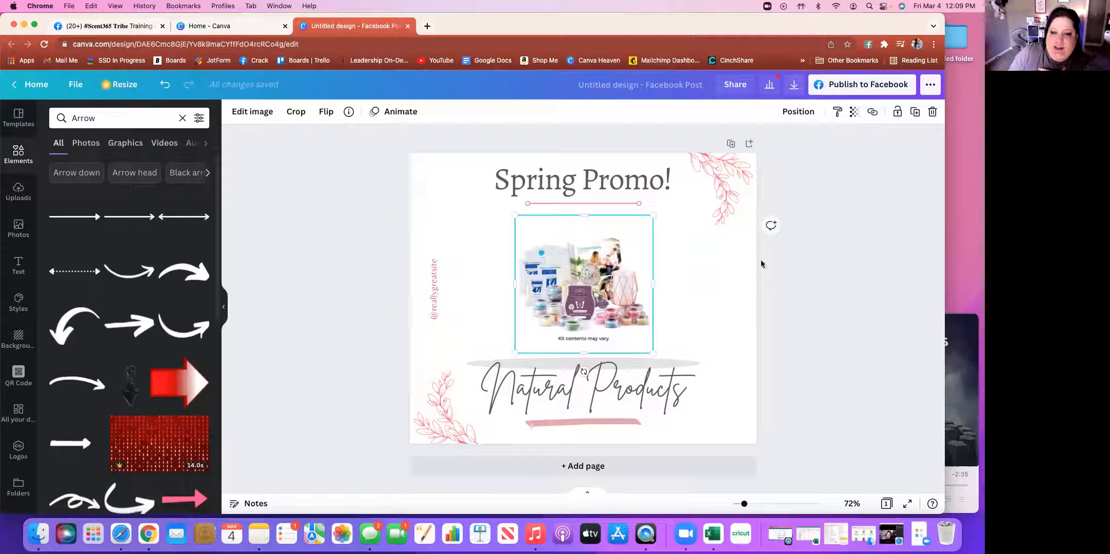
click(797, 276)
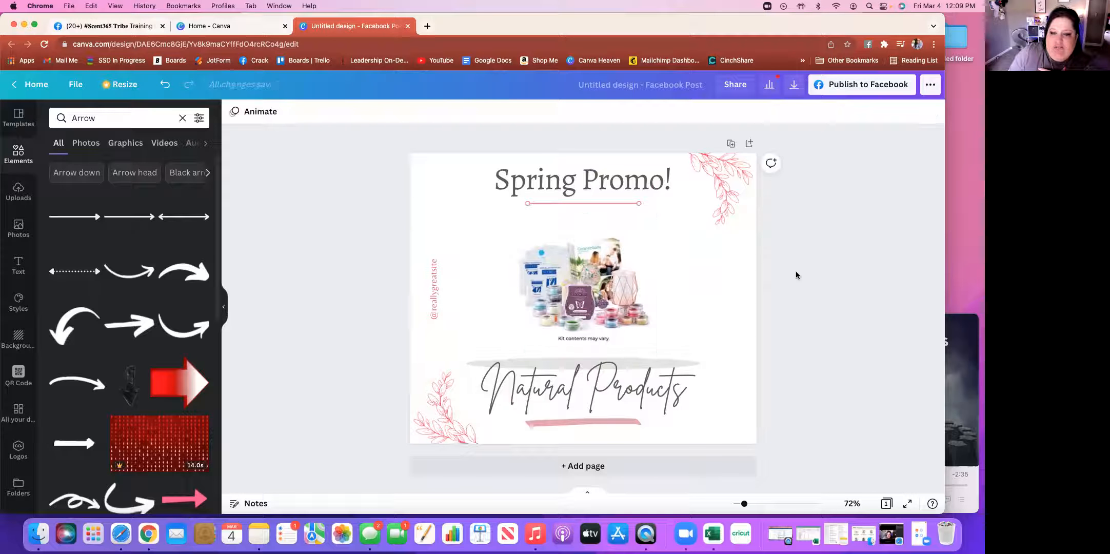
Move the grey brush stroke up under the photo and bring it forward one layer
click(633, 363)
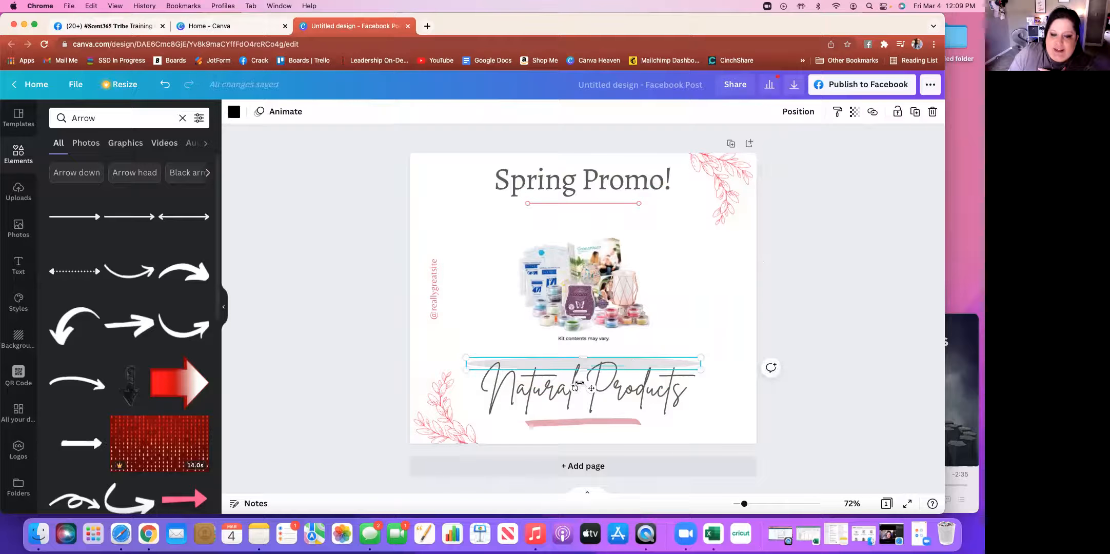
drag(594, 389, 591, 375)
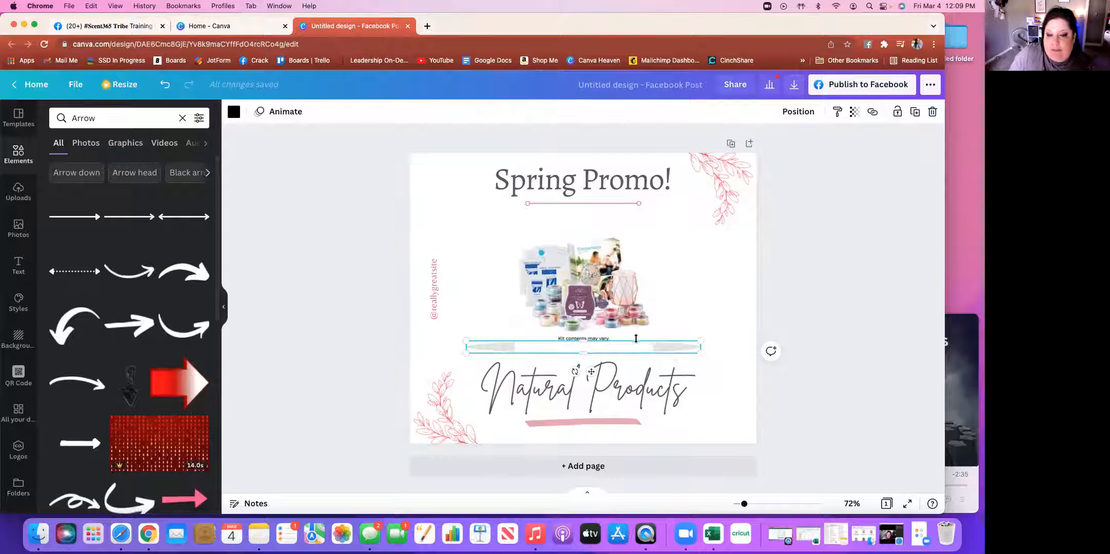
click(802, 113)
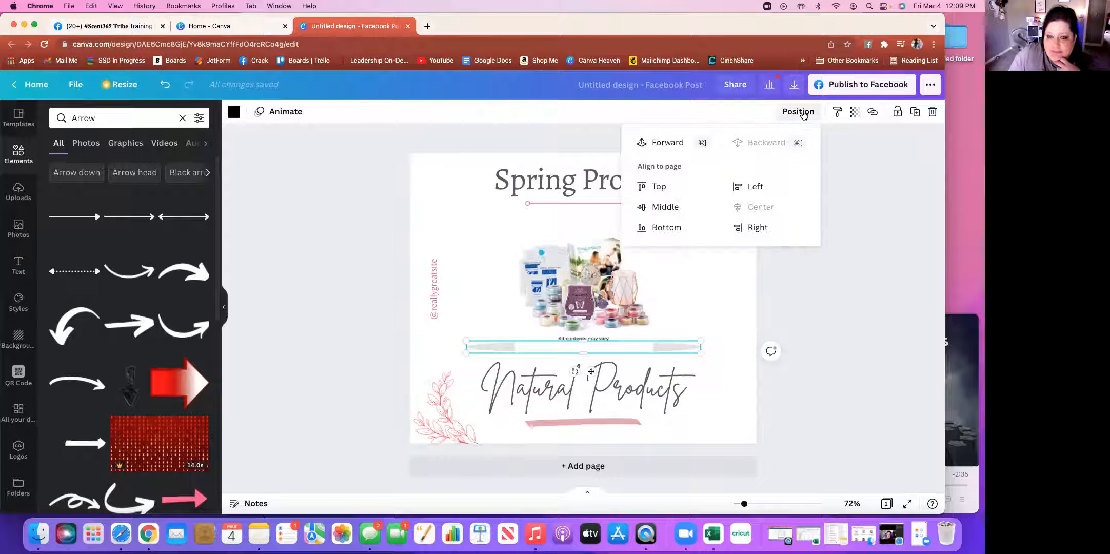
click(660, 144)
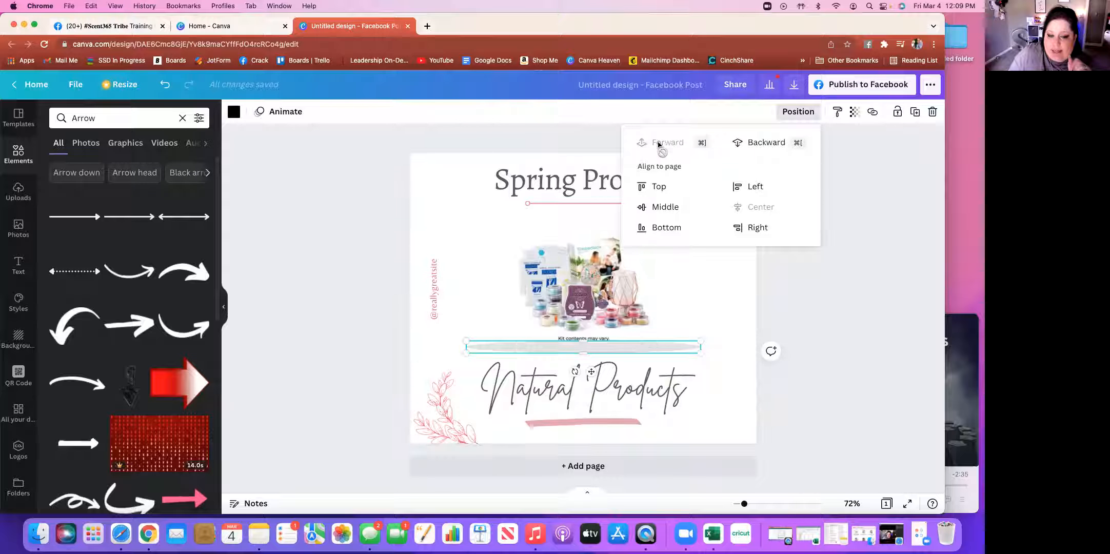
click(821, 307)
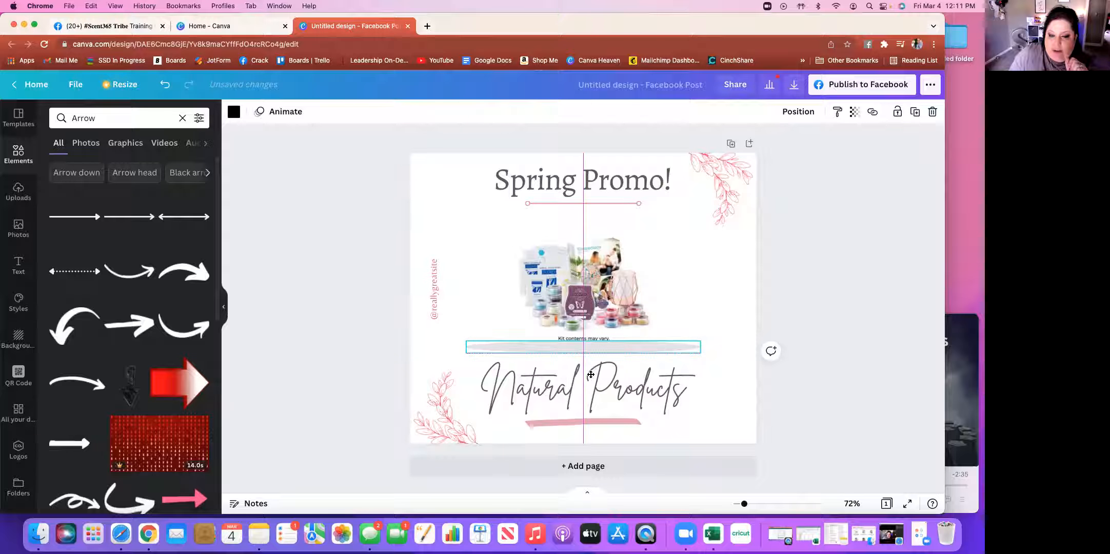
Lower the caption bar and the product photo slightly along the centre guides
drag(591, 371, 591, 375)
click(809, 285)
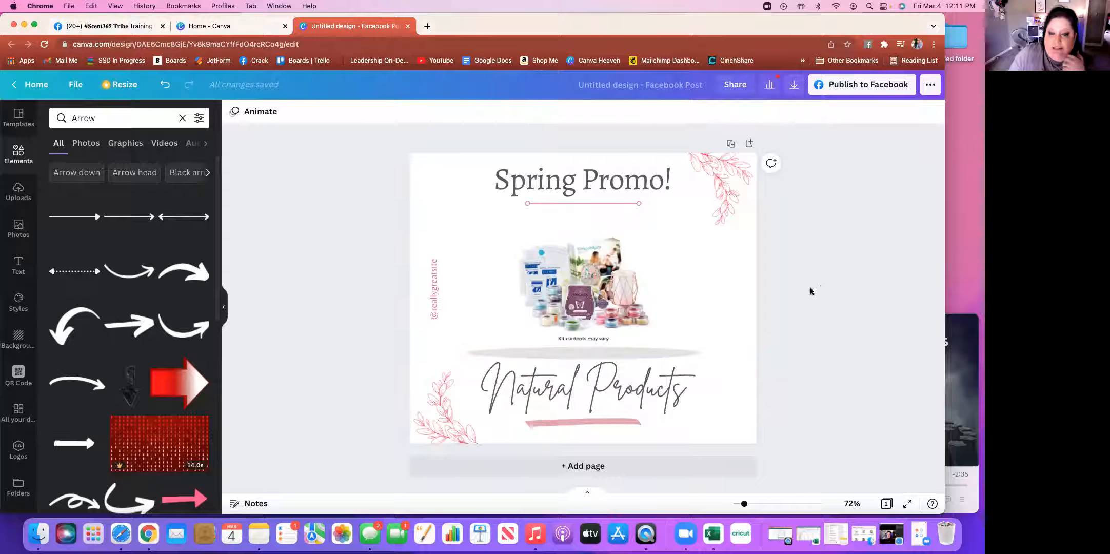
drag(593, 285, 594, 287)
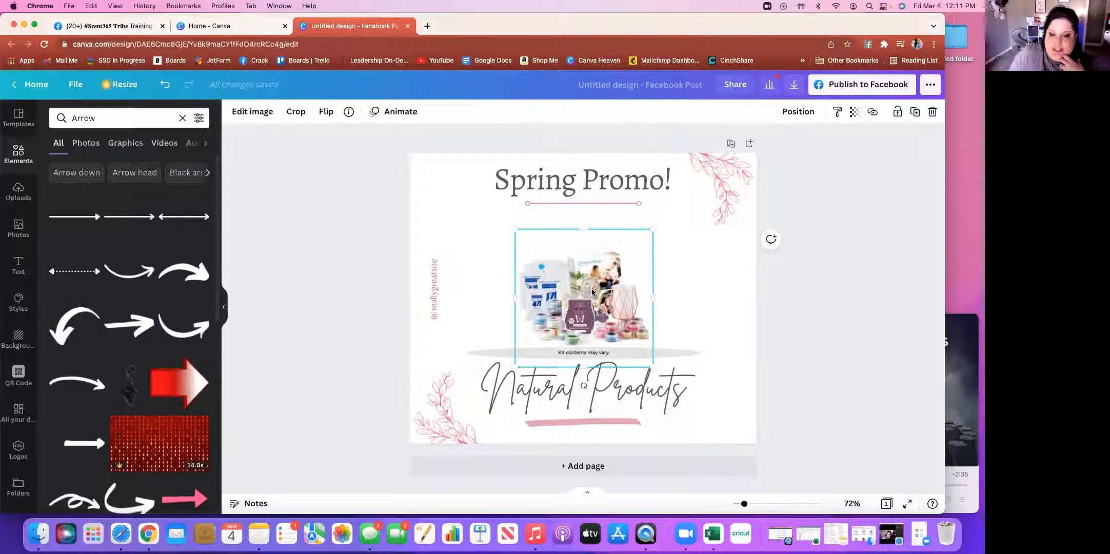
click(807, 308)
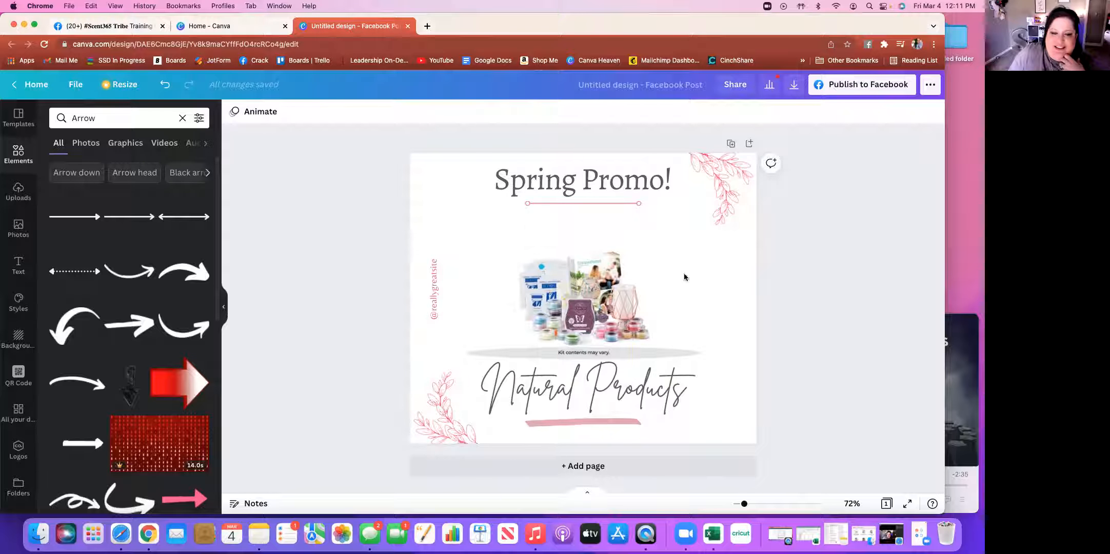
click(731, 274)
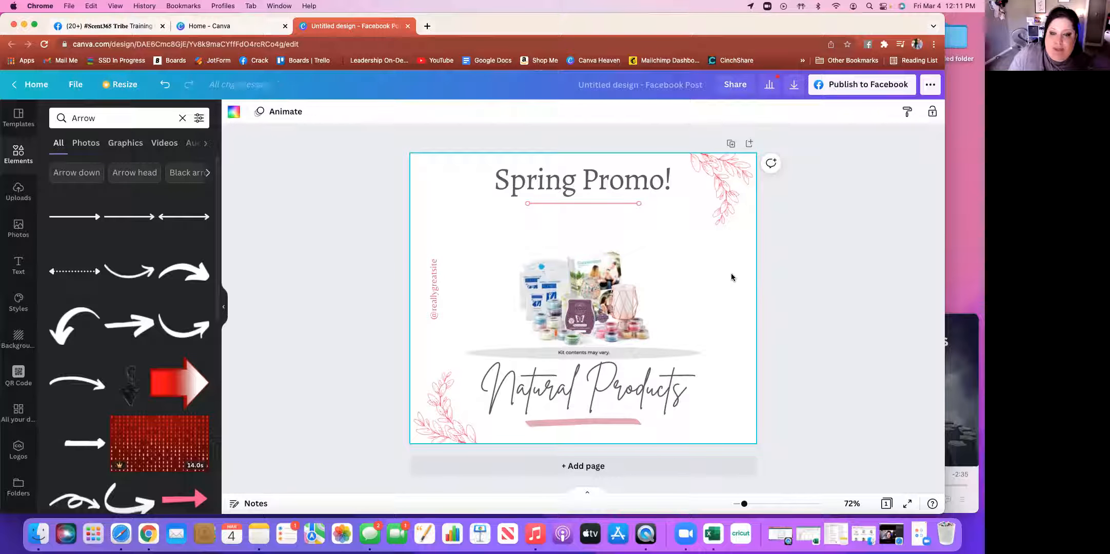
click(237, 116)
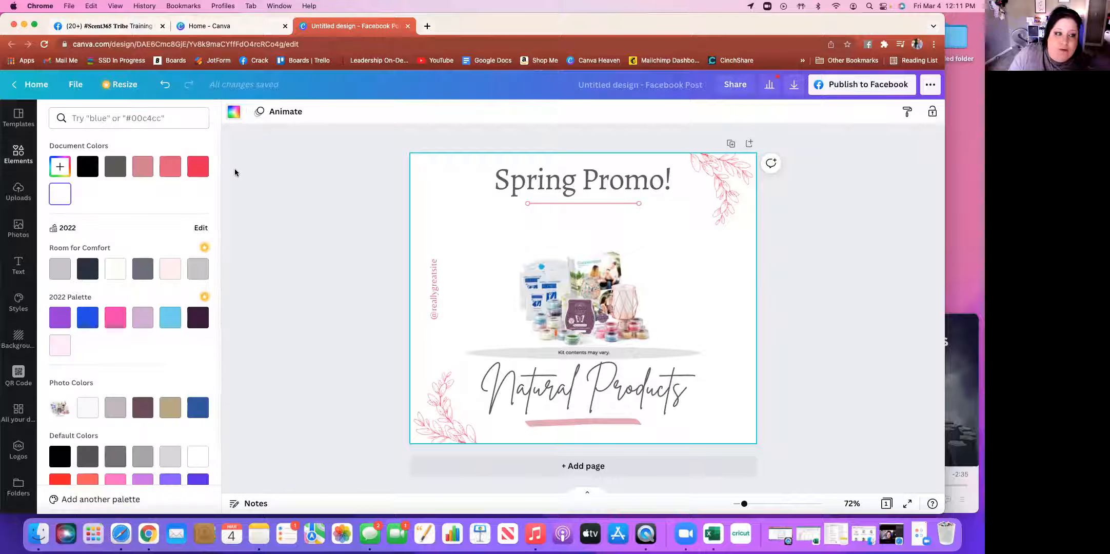
click(198, 169)
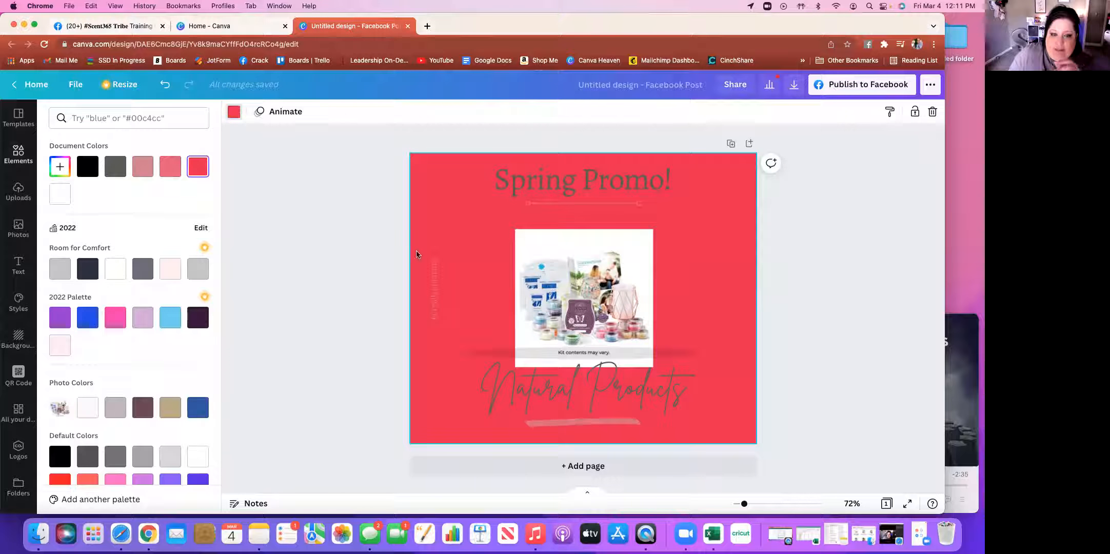
key(Escape)
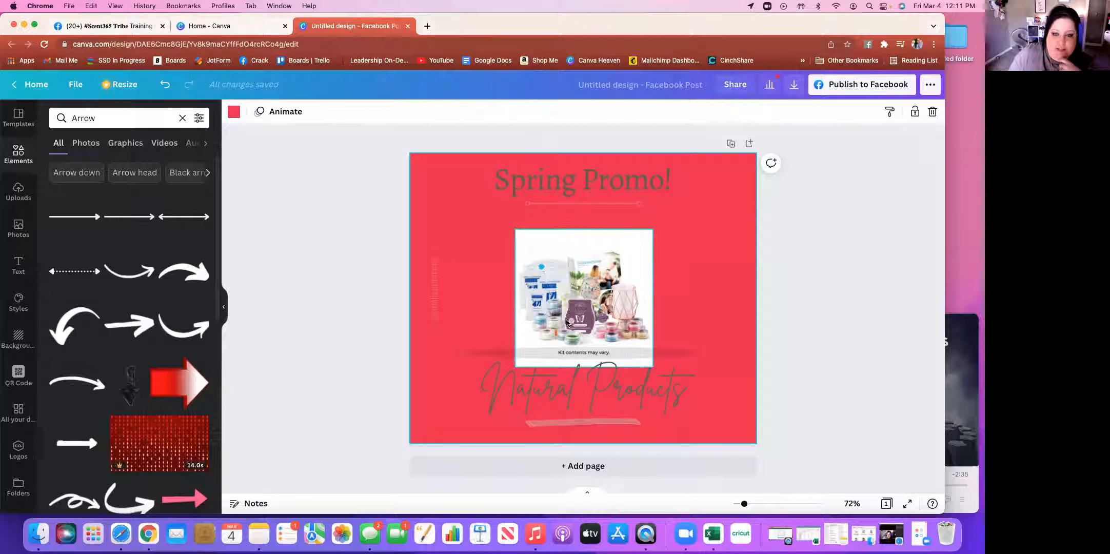
click(555, 244)
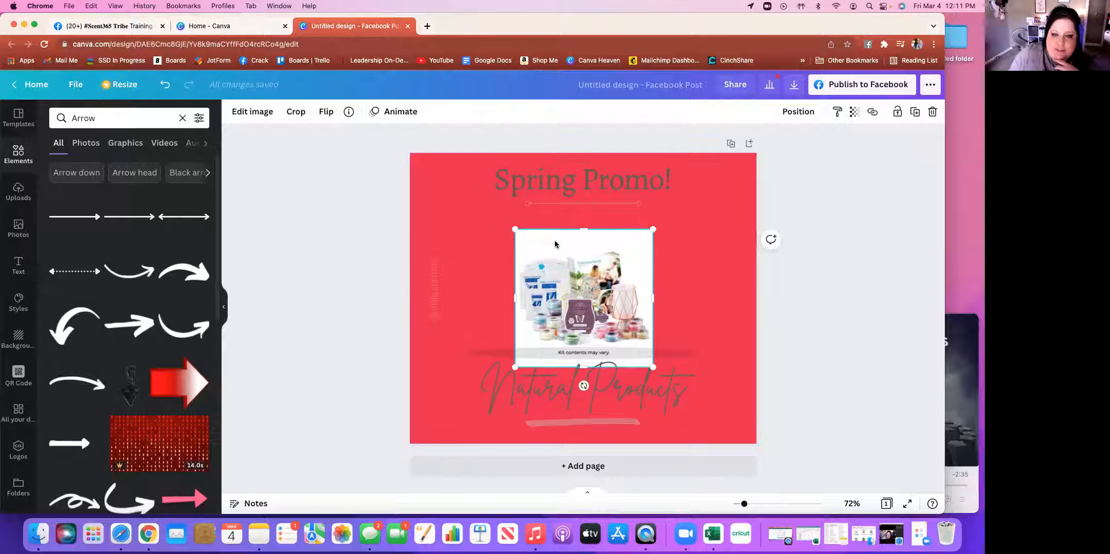
click(257, 114)
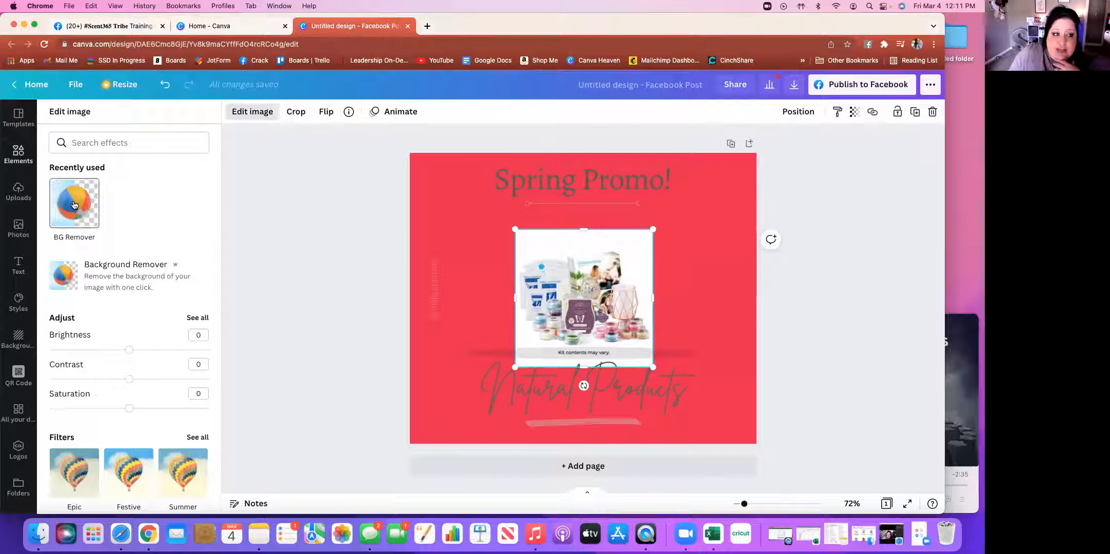
click(74, 205)
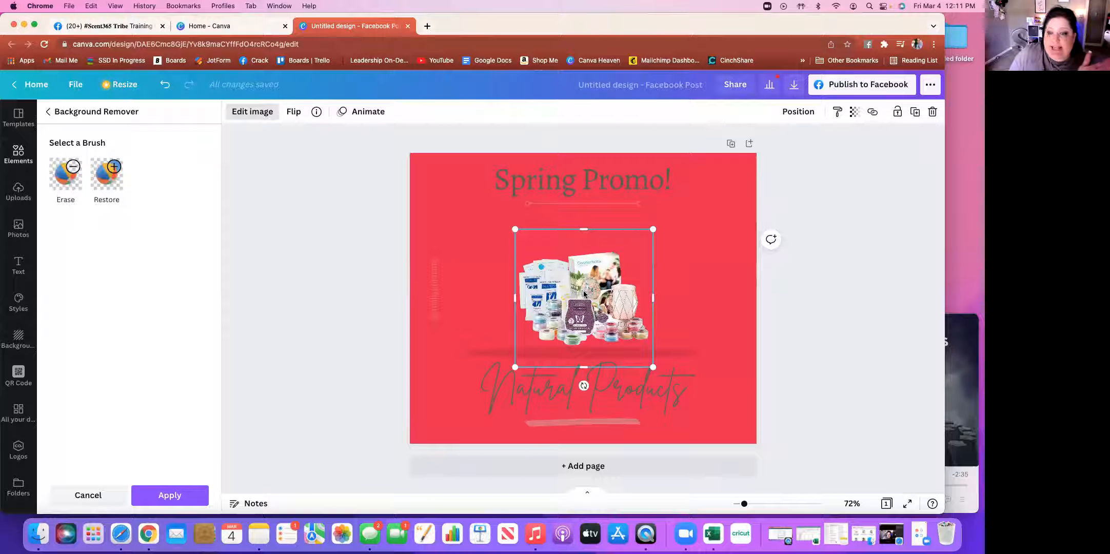
drag(652, 230, 703, 179)
drag(631, 292, 600, 313)
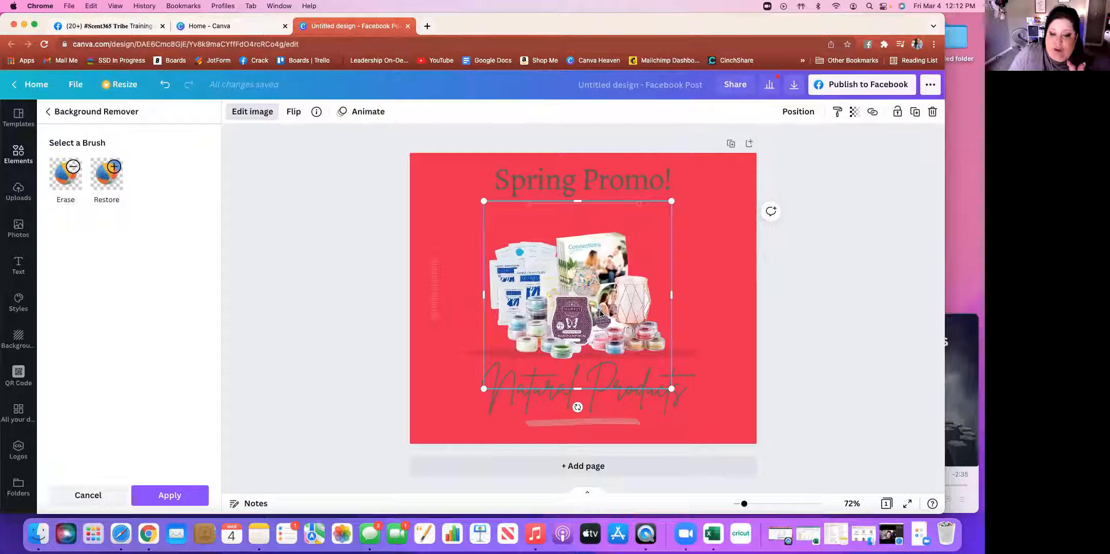
drag(672, 389, 658, 375)
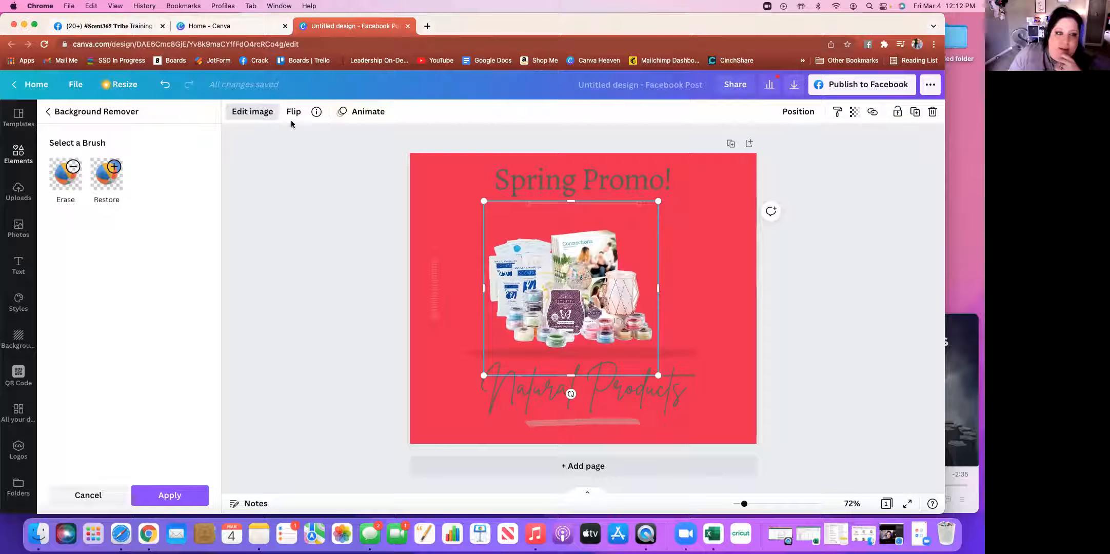
click(164, 85)
click(164, 85)
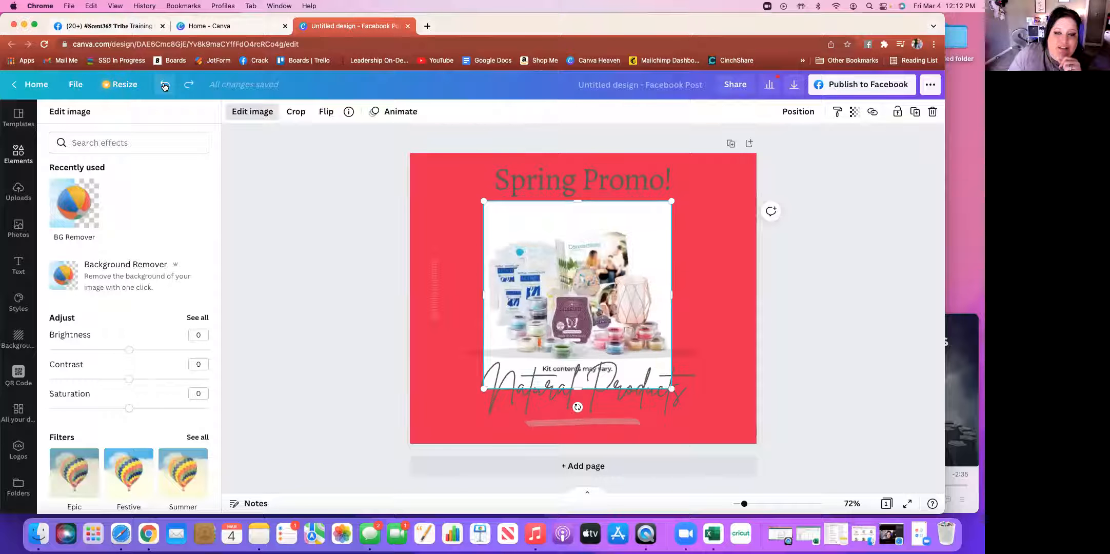
click(164, 85)
click(164, 85)
click(164, 85)
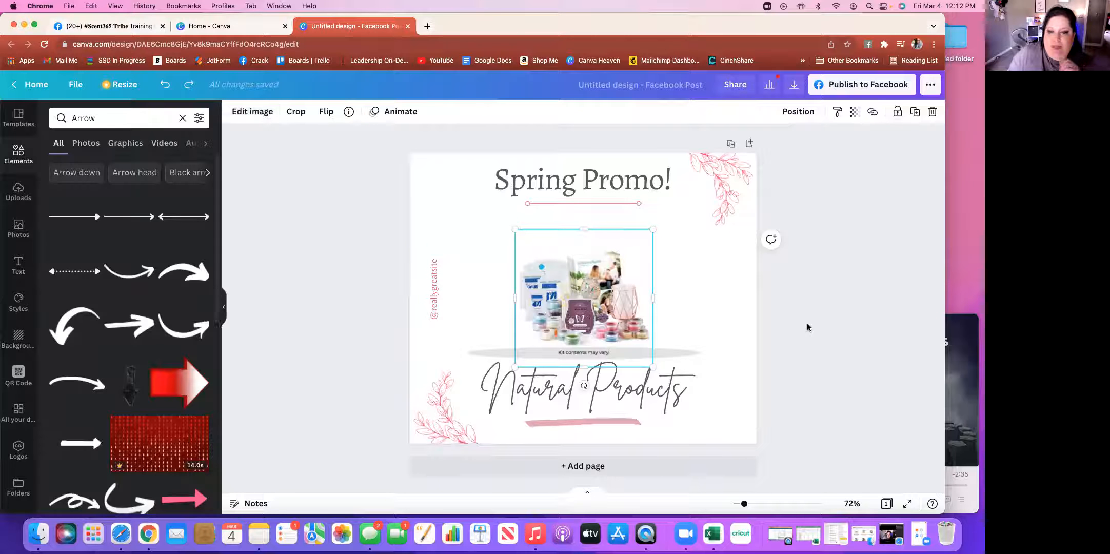
click(731, 300)
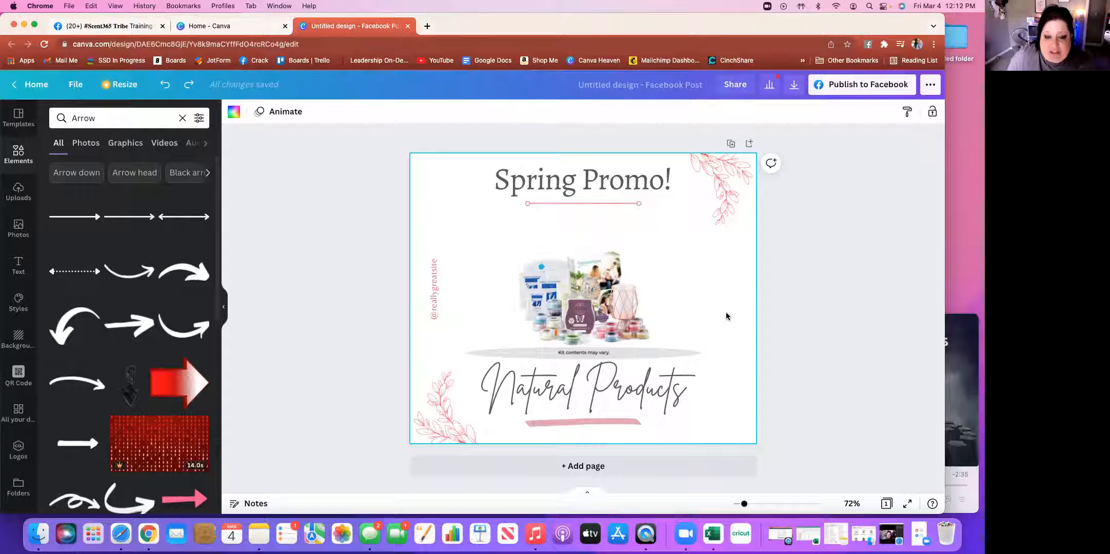
Replace the 'Spring Promo!' heading text with 'Join Promo!'
click(291, 231)
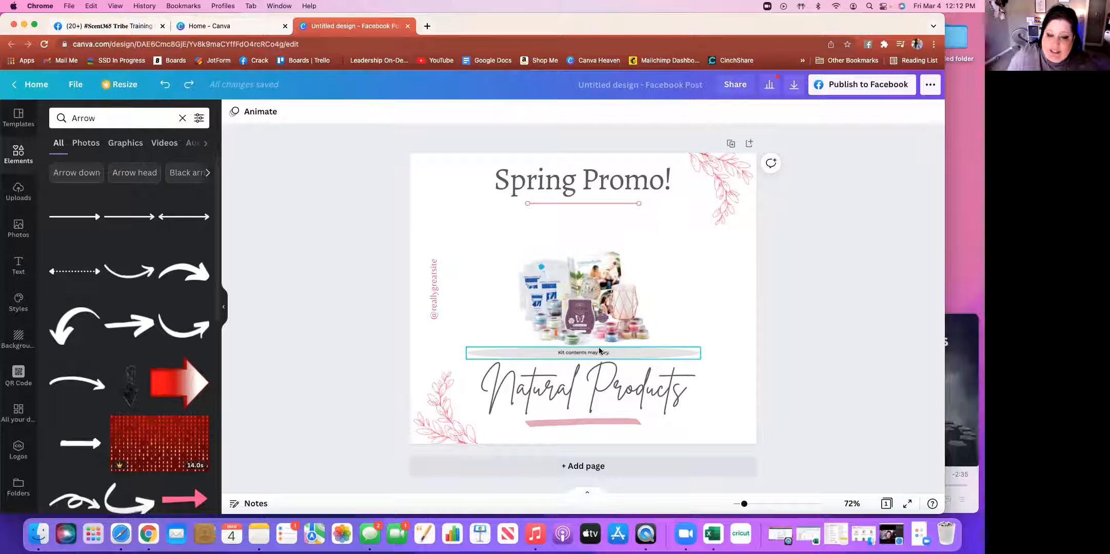
click(599, 186)
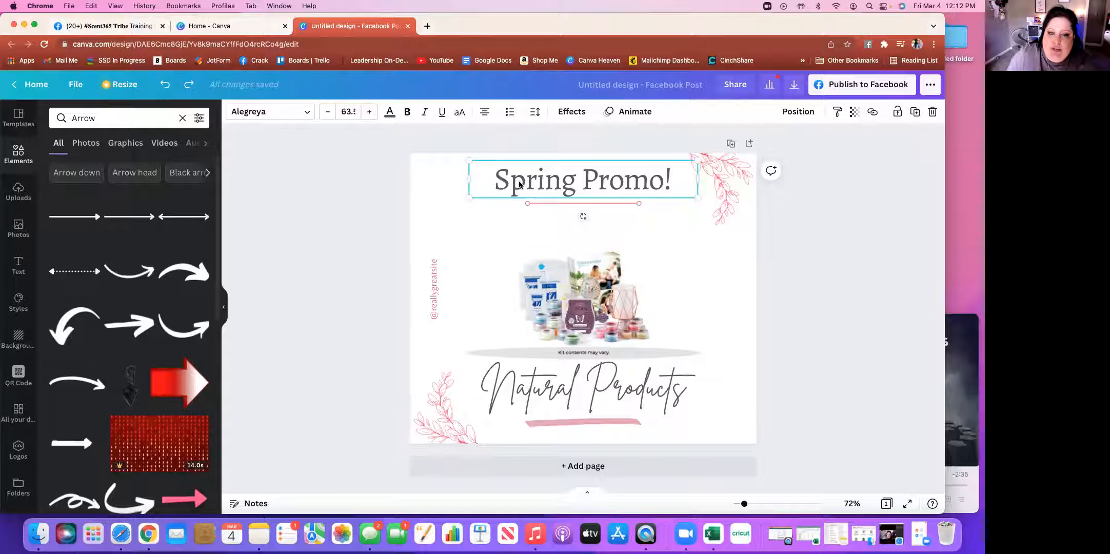
click(489, 180)
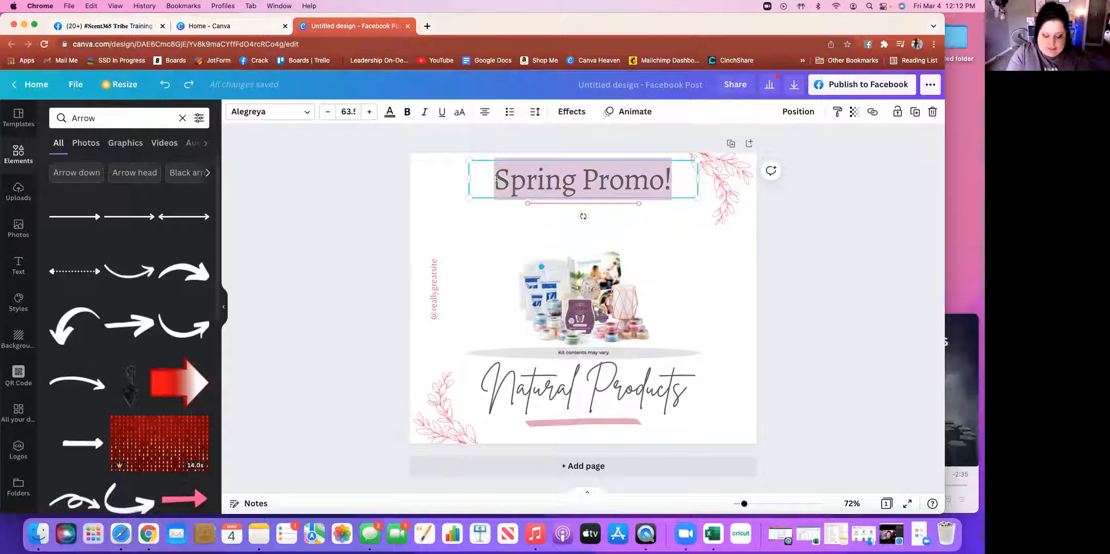
text(J)
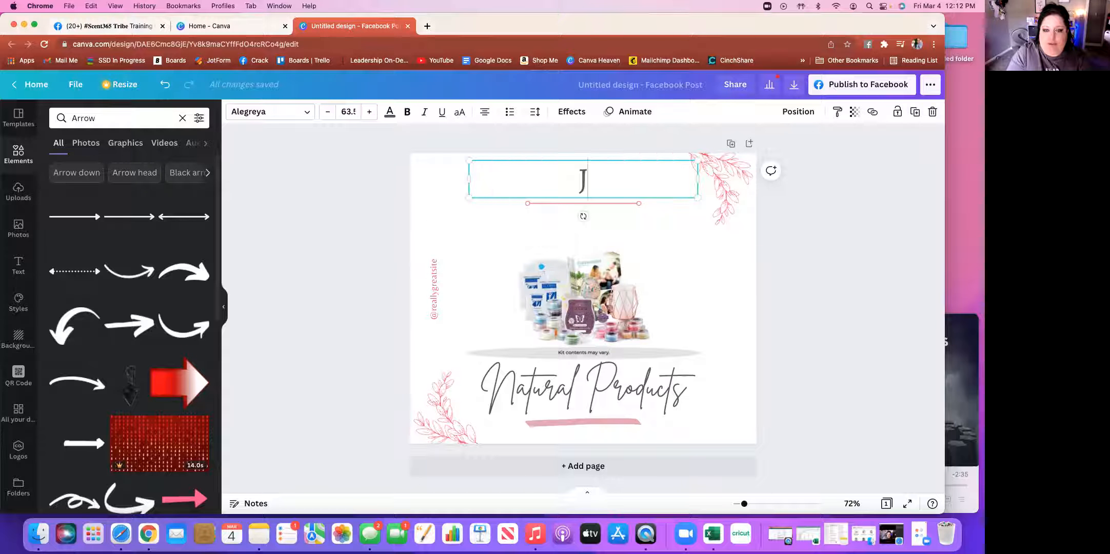
text(oin P)
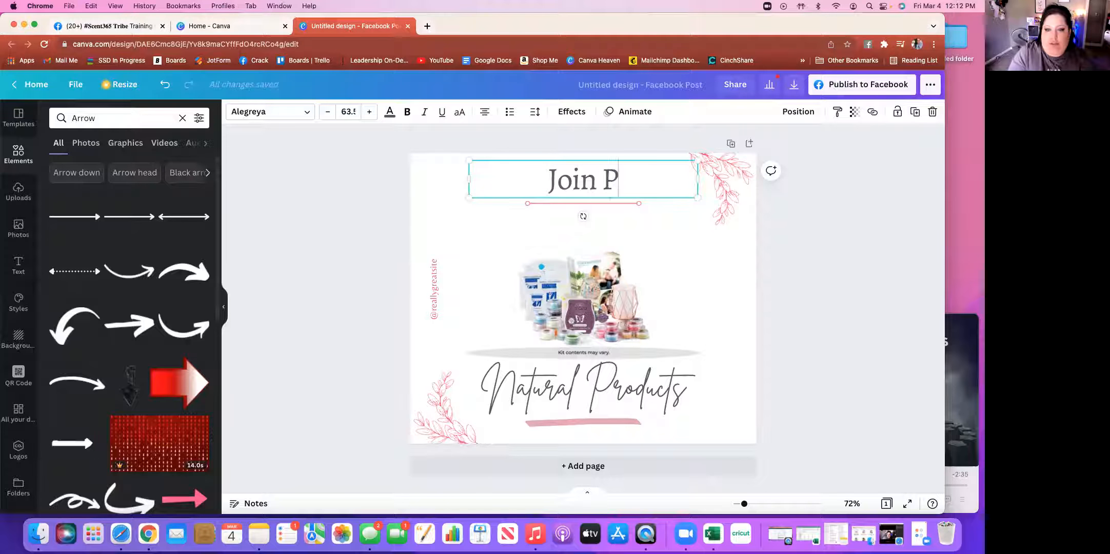
text(romo!)
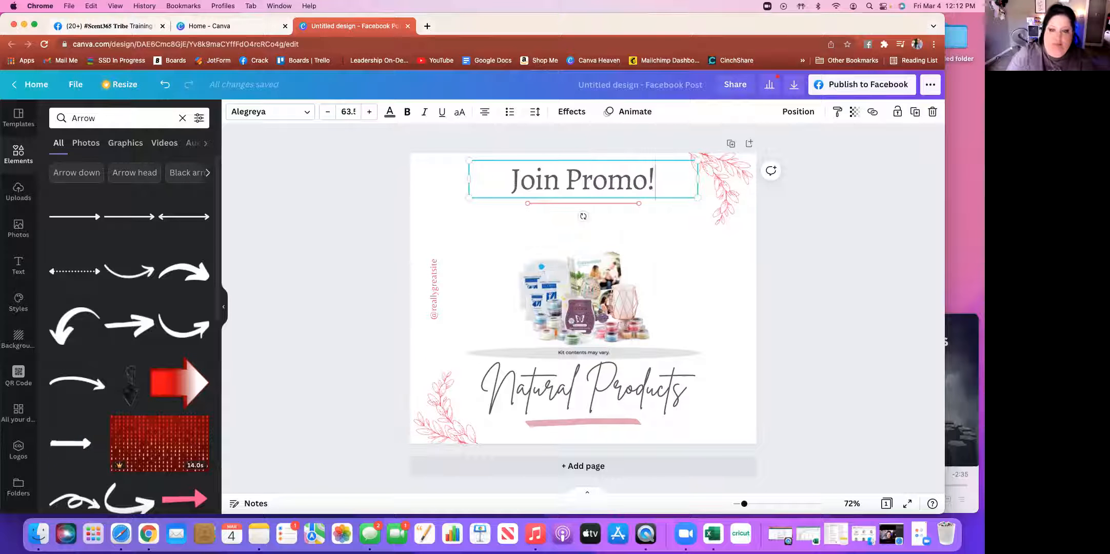
Set the Join Promo! heading font to Blueberry
click(303, 112)
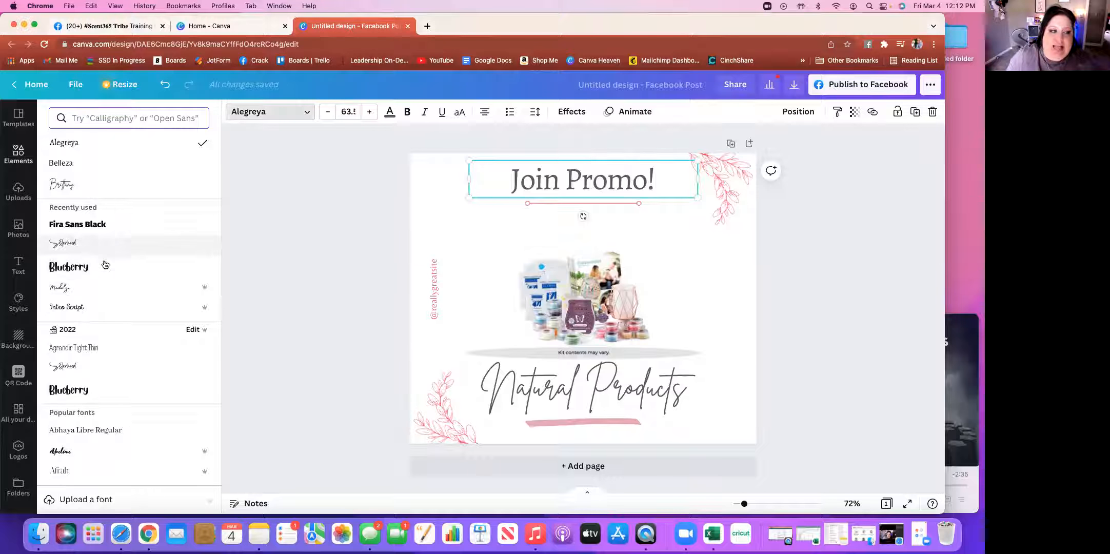
click(105, 270)
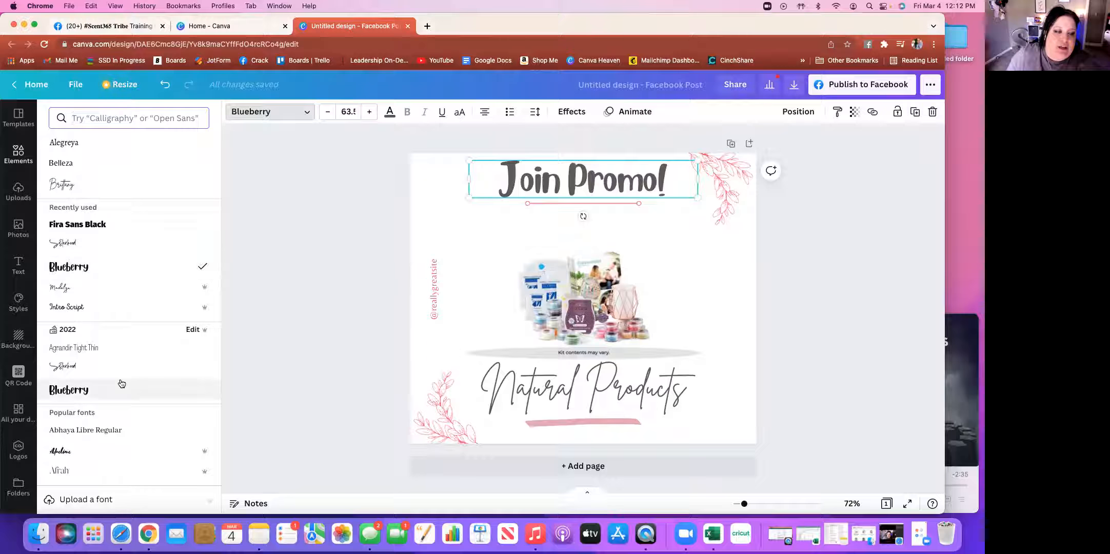
scroll(121, 382, down, 1)
scroll(121, 383, down, 15)
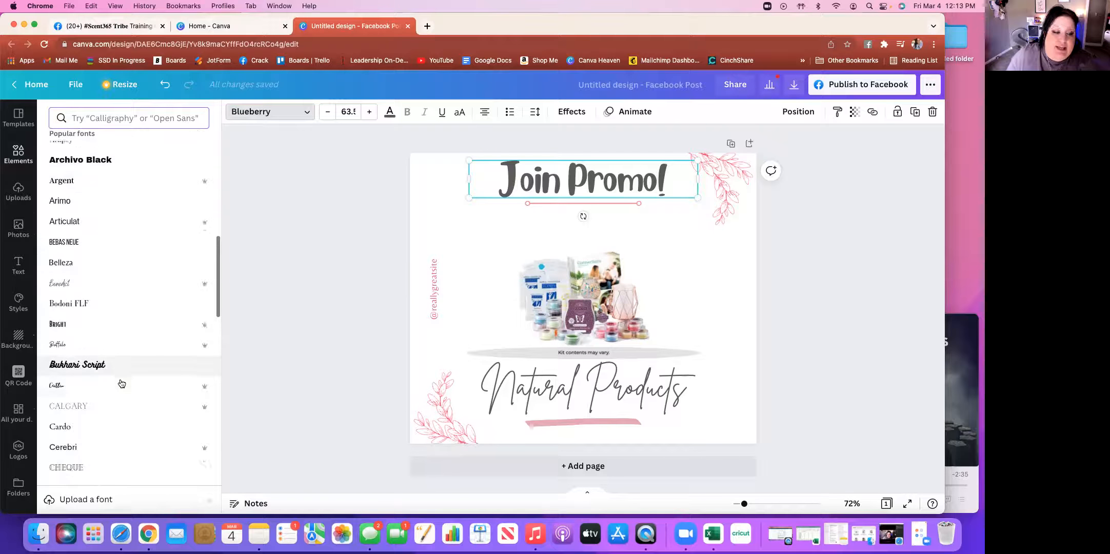
scroll(122, 384, down, 7)
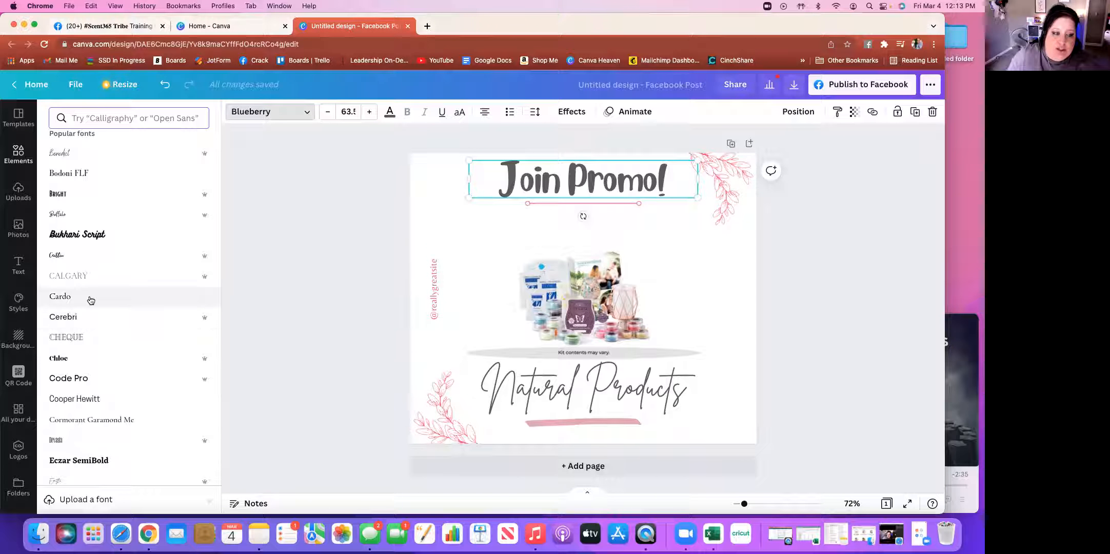
scroll(80, 300, down, 15)
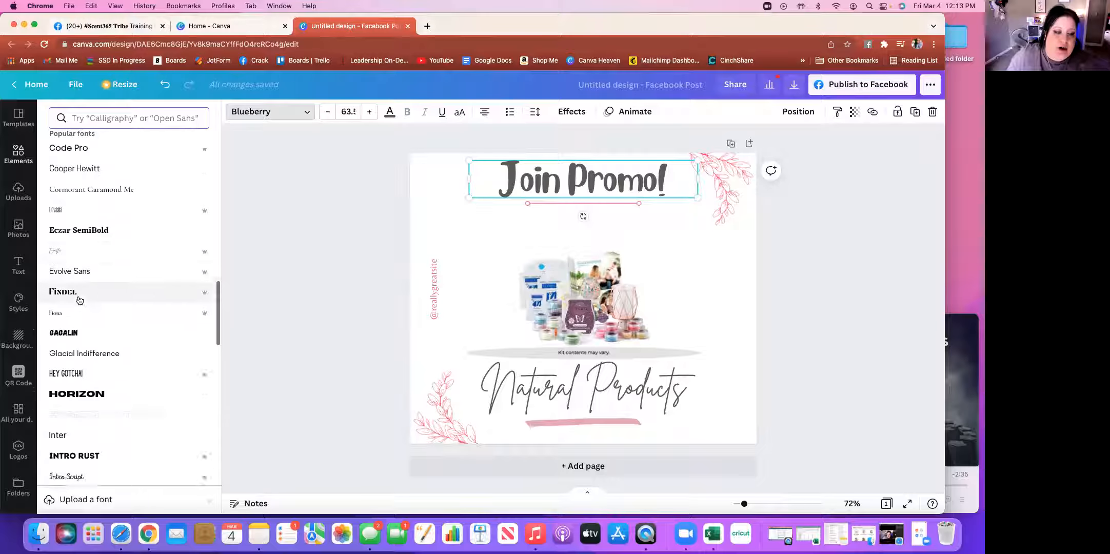
scroll(80, 300, down, 10)
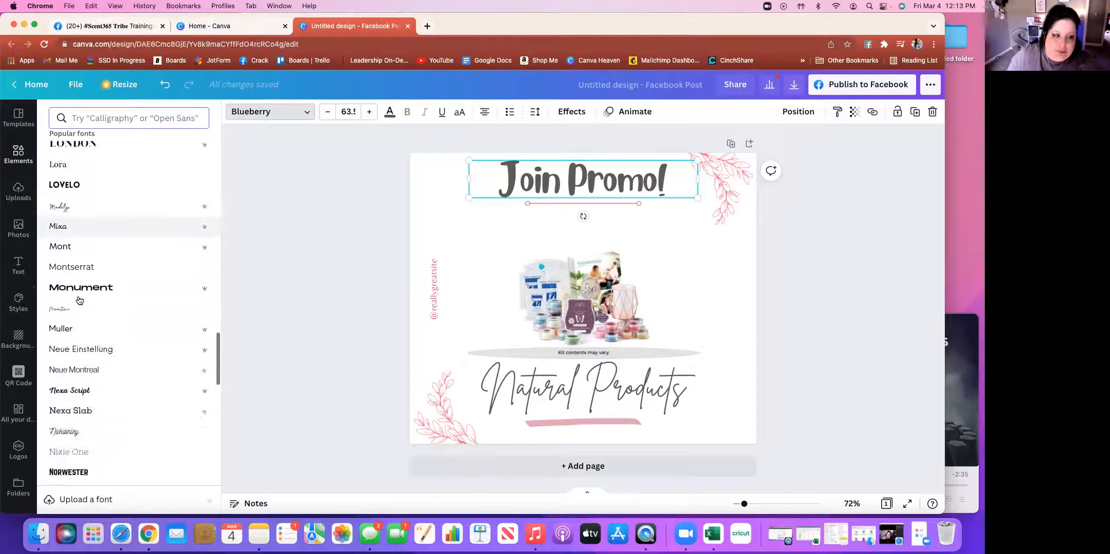
scroll(79, 300, up, 10)
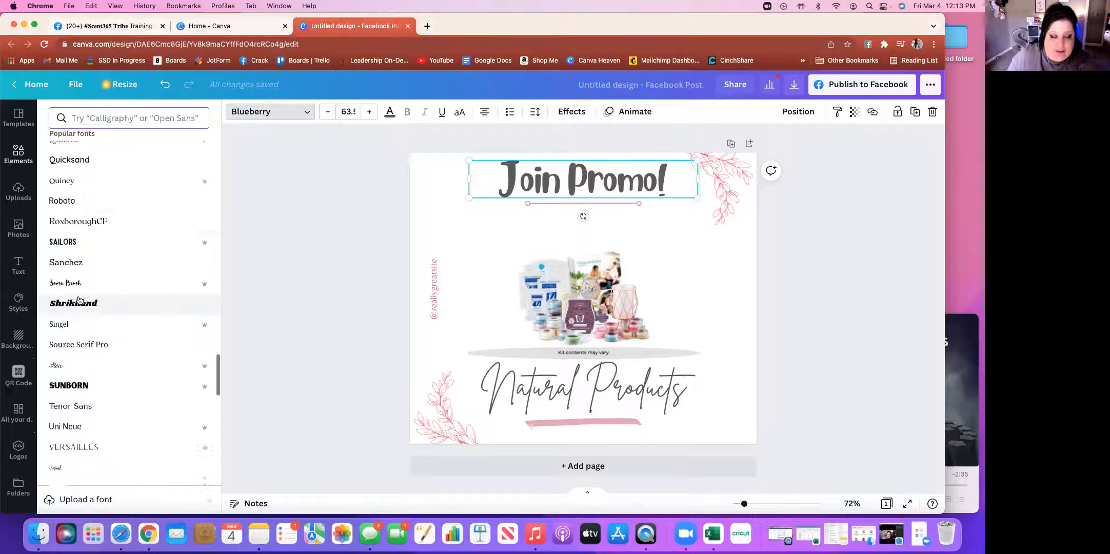
scroll(79, 300, up, 20)
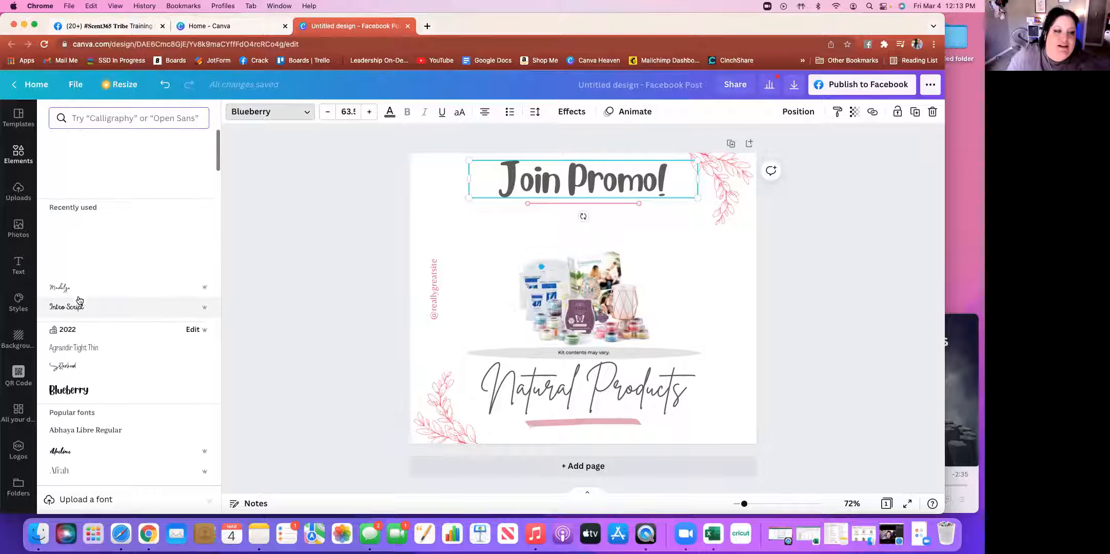
click(329, 297)
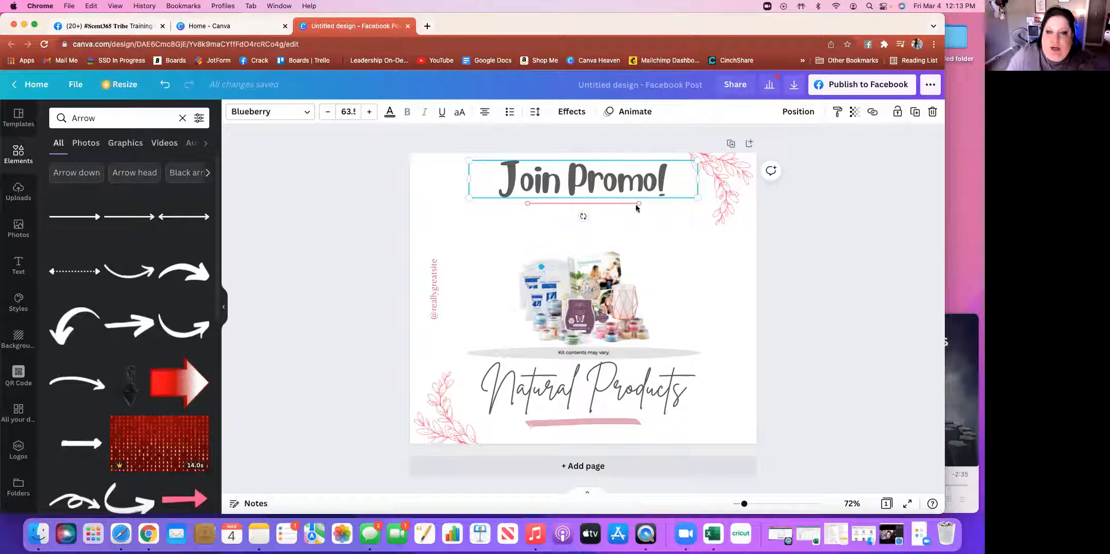
click(826, 297)
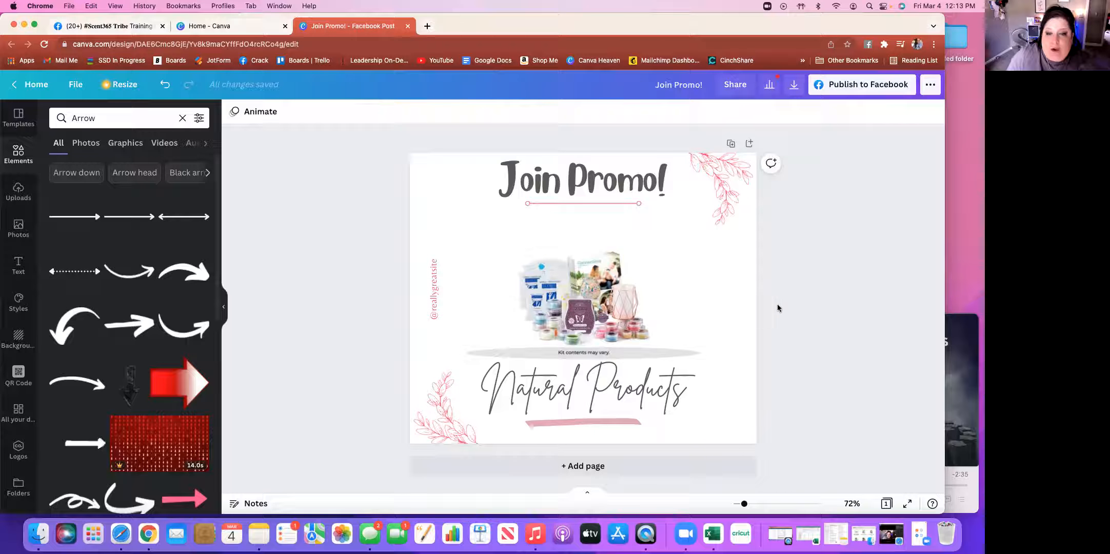
Drag the pink line down toward the product image and shift the image right
click(616, 203)
drag(592, 226, 586, 259)
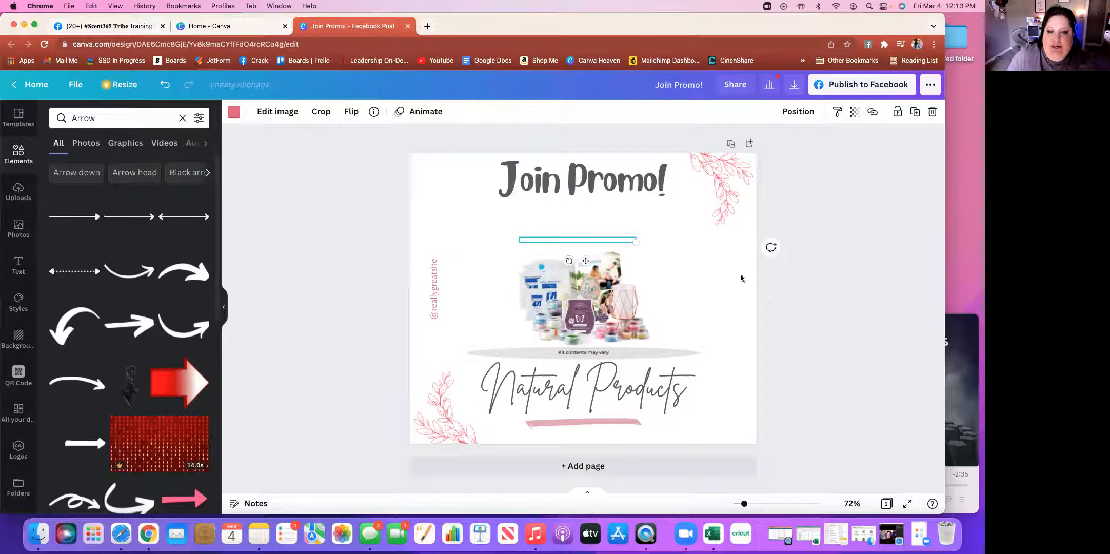
click(789, 281)
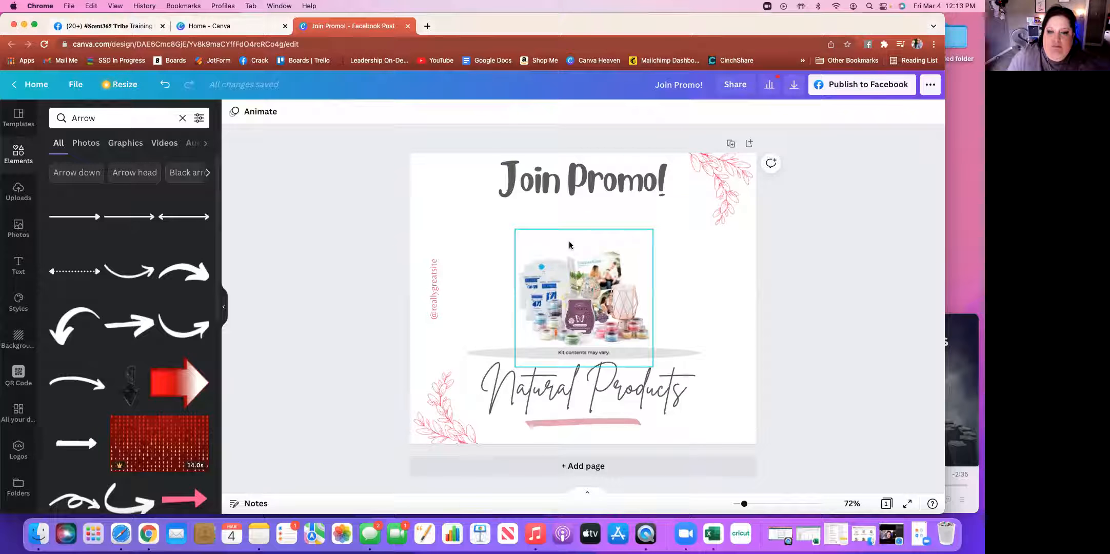
drag(570, 254, 645, 255)
Check the pink line's arrangement options, then move the product image back left
click(567, 242)
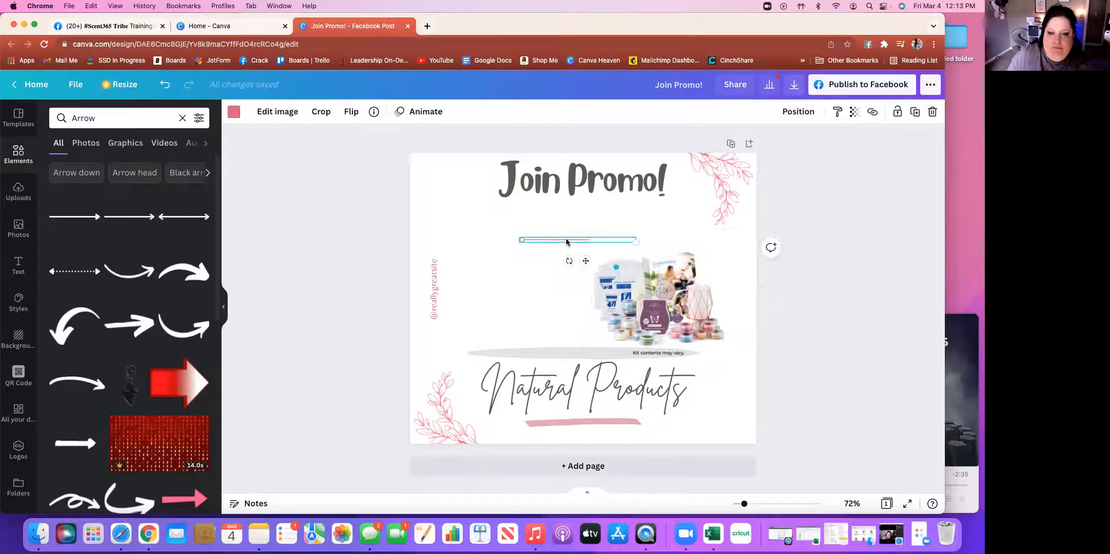
click(799, 112)
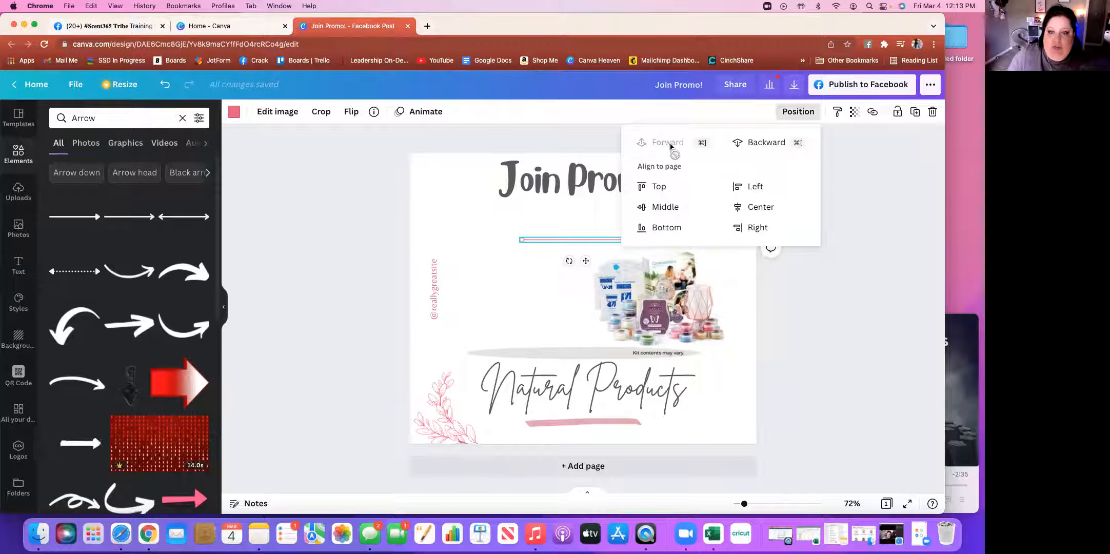
click(843, 275)
drag(636, 282, 571, 283)
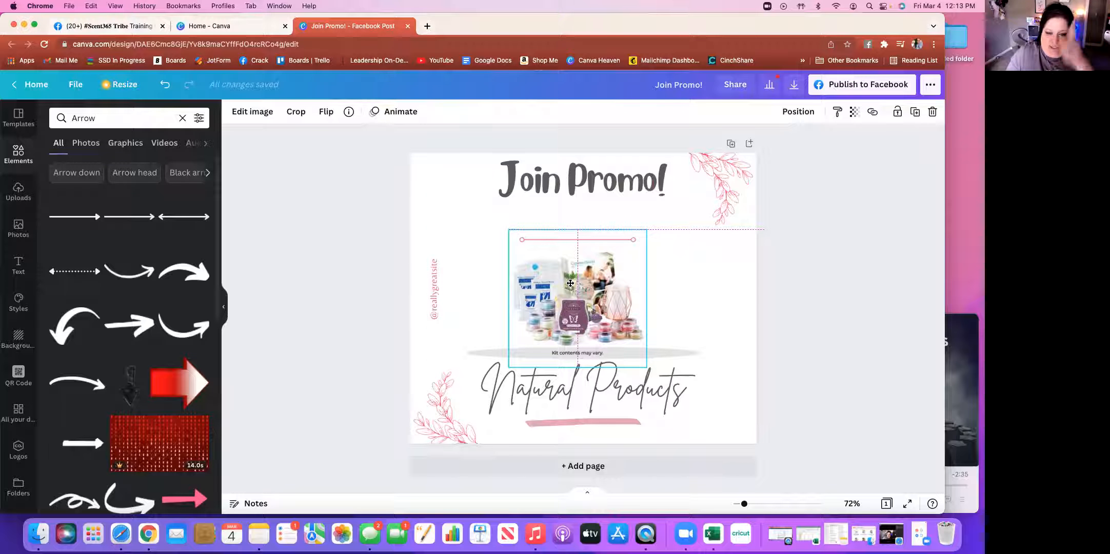
drag(571, 283, 570, 283)
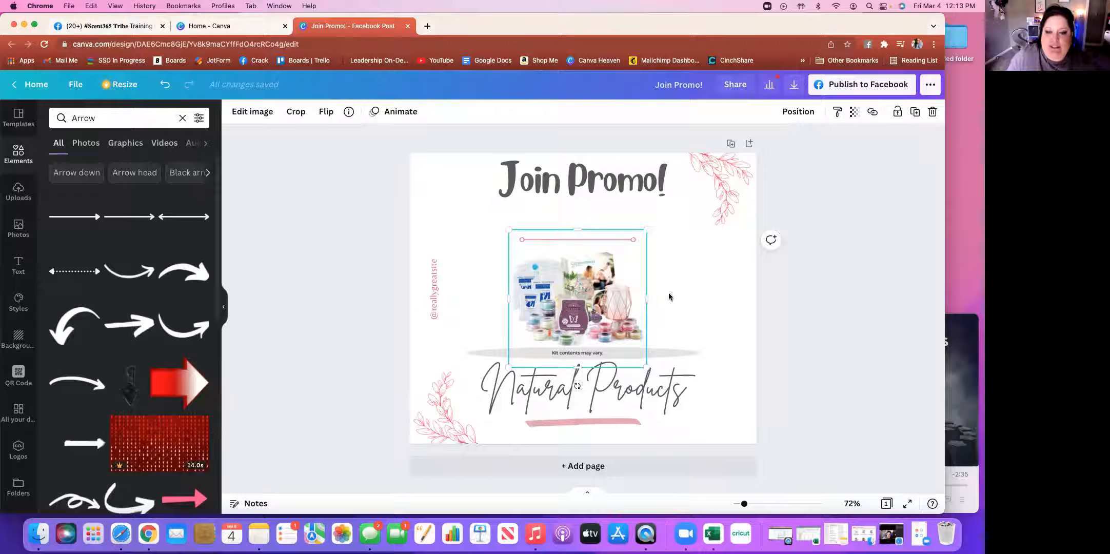
Move the pink line up so it rests just above the product image
click(620, 240)
drag(584, 262, 584, 264)
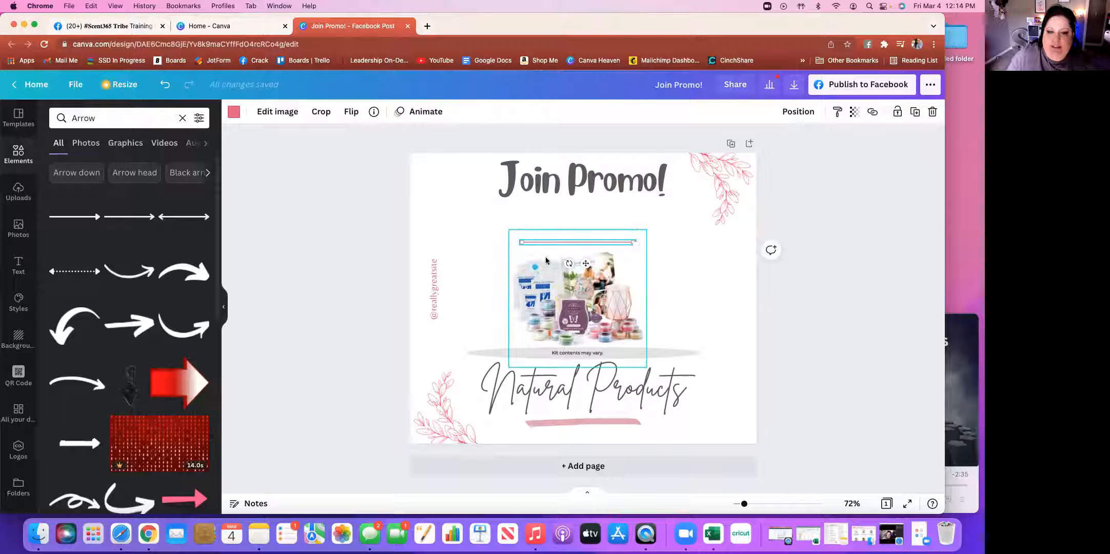
click(437, 294)
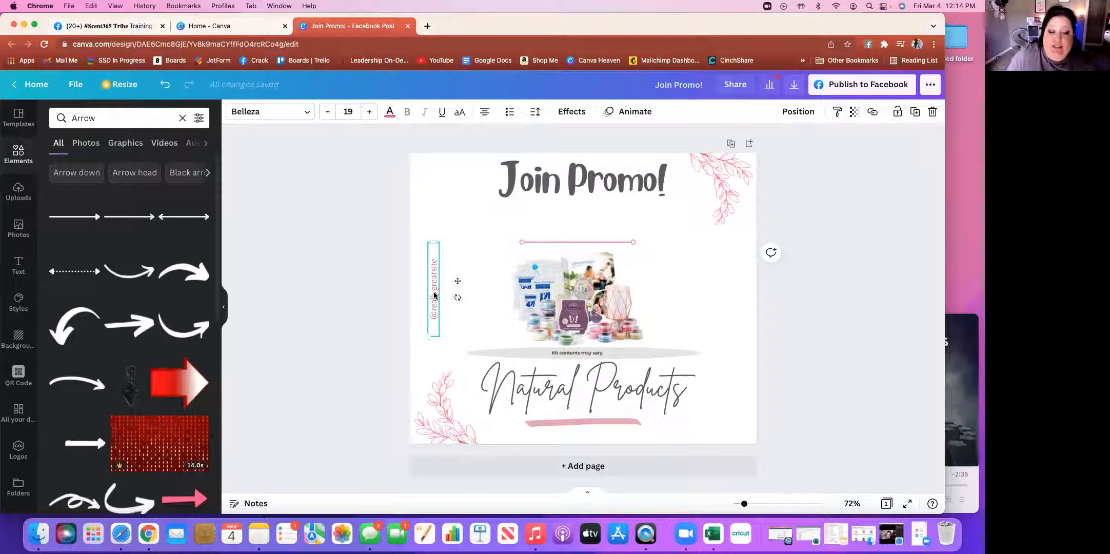
drag(458, 282, 580, 252)
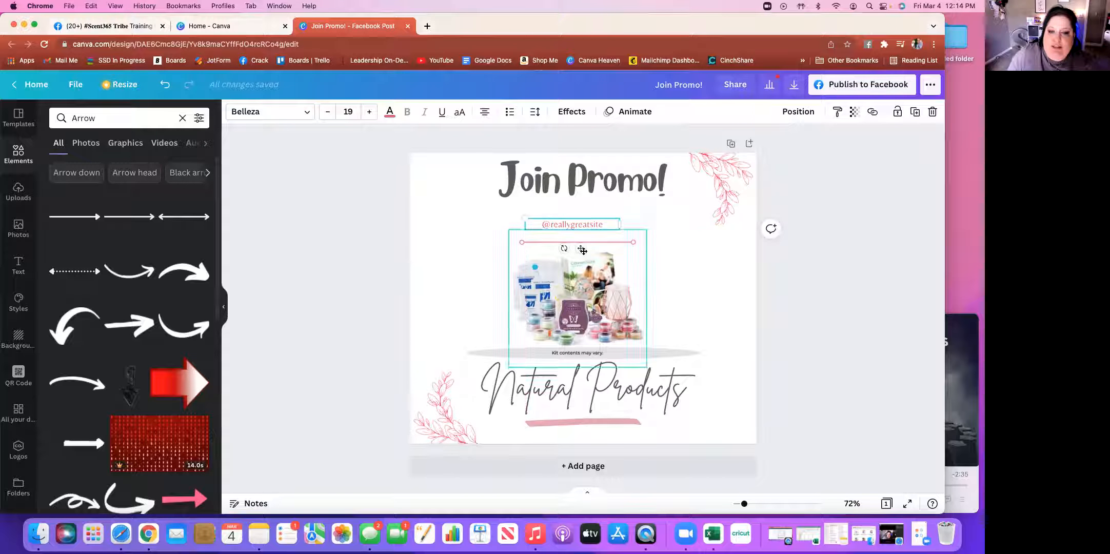
double_click(590, 223)
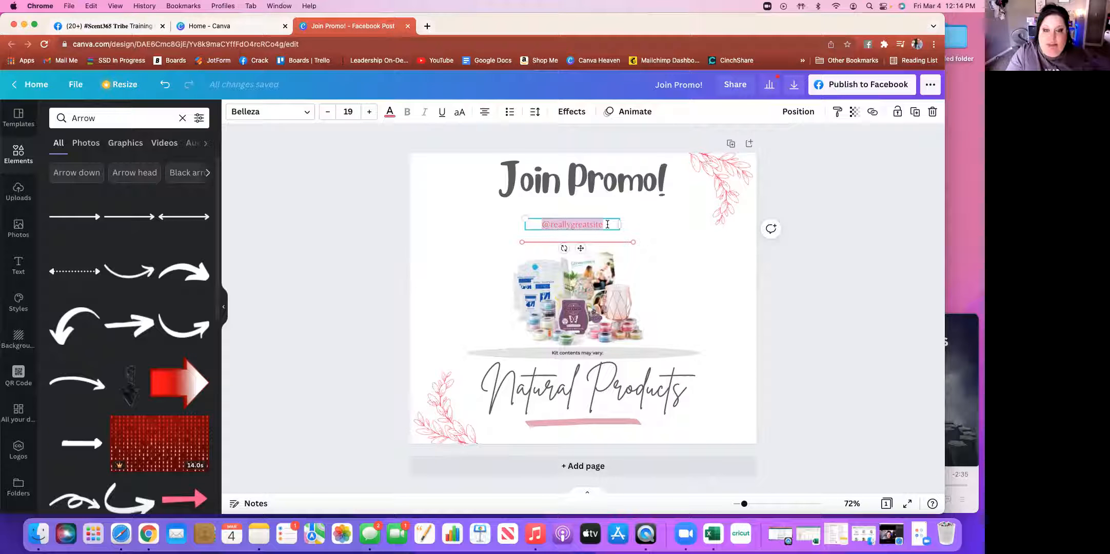
text(http://l)
text(heMeltingPot.scent)
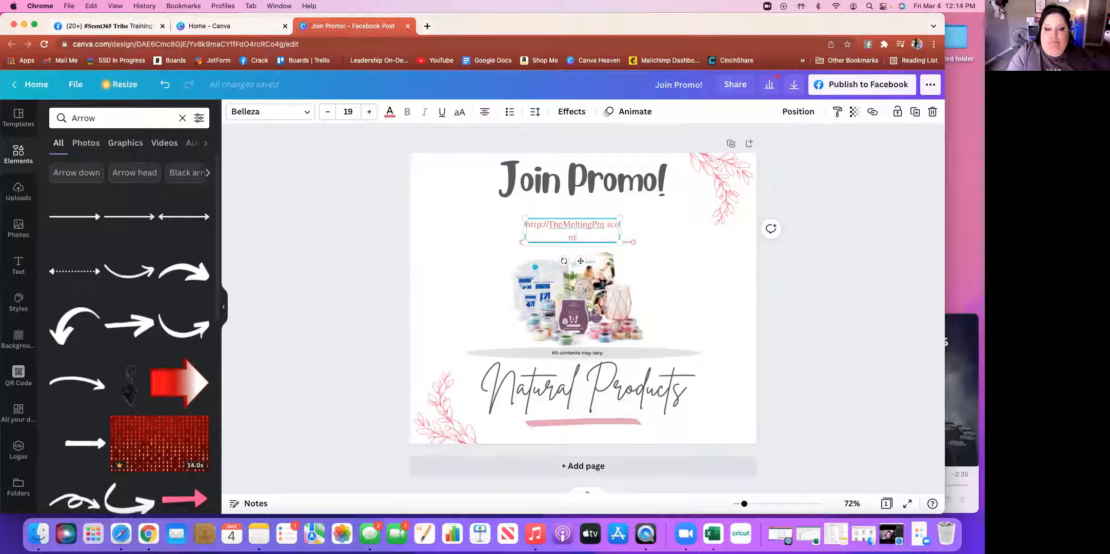
text(sy.us)
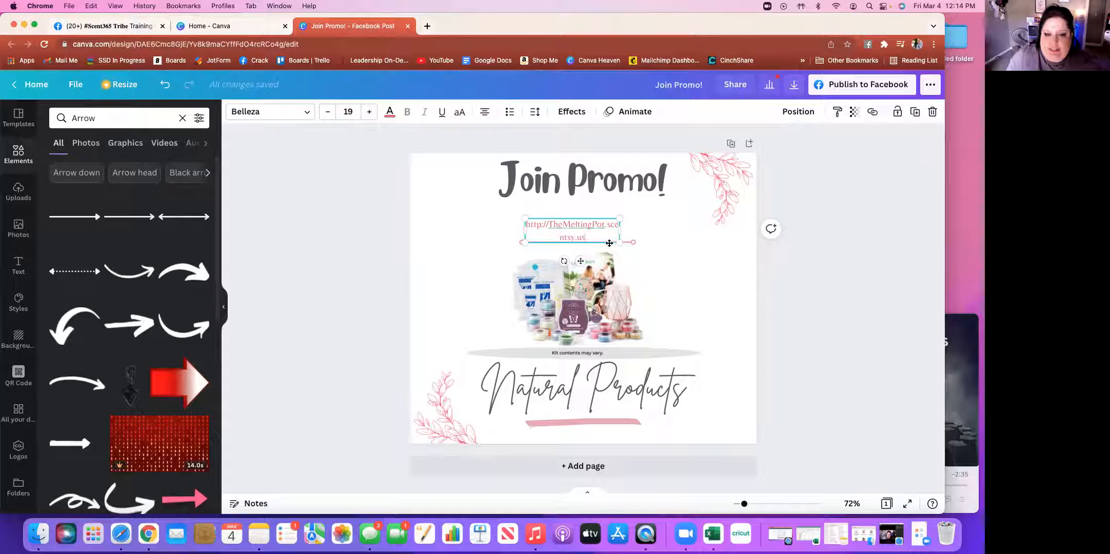
drag(524, 231, 473, 232)
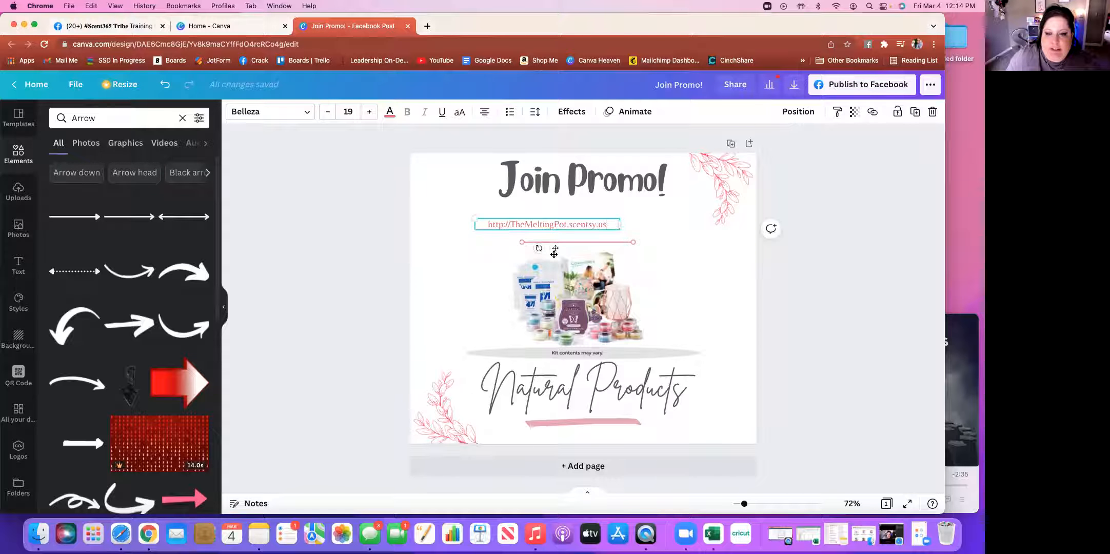
drag(559, 249, 588, 264)
Nudge the product image and the 'Kit contents may vary' bar slightly right to centre them
click(592, 242)
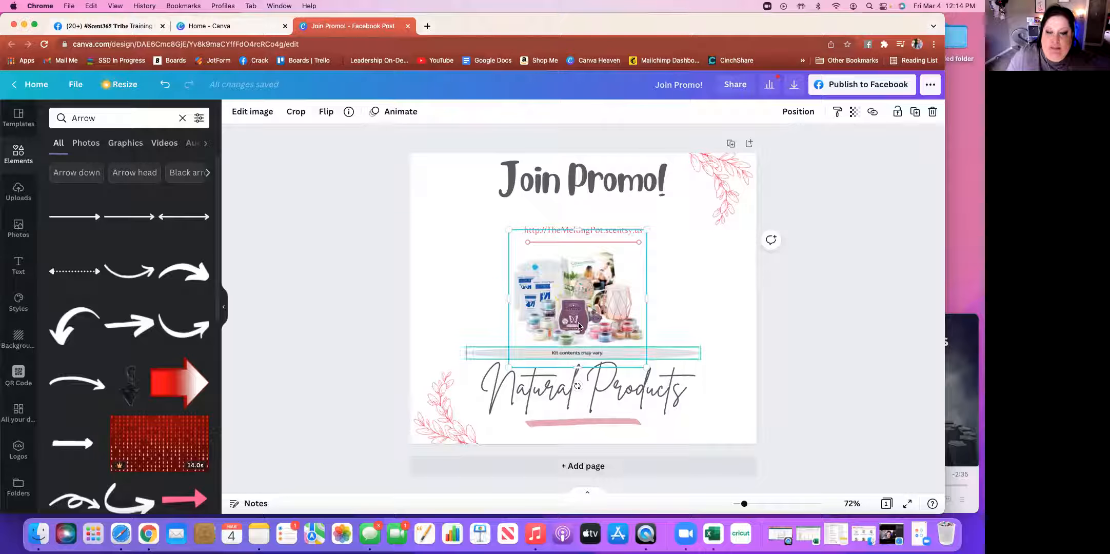
drag(574, 311, 579, 314)
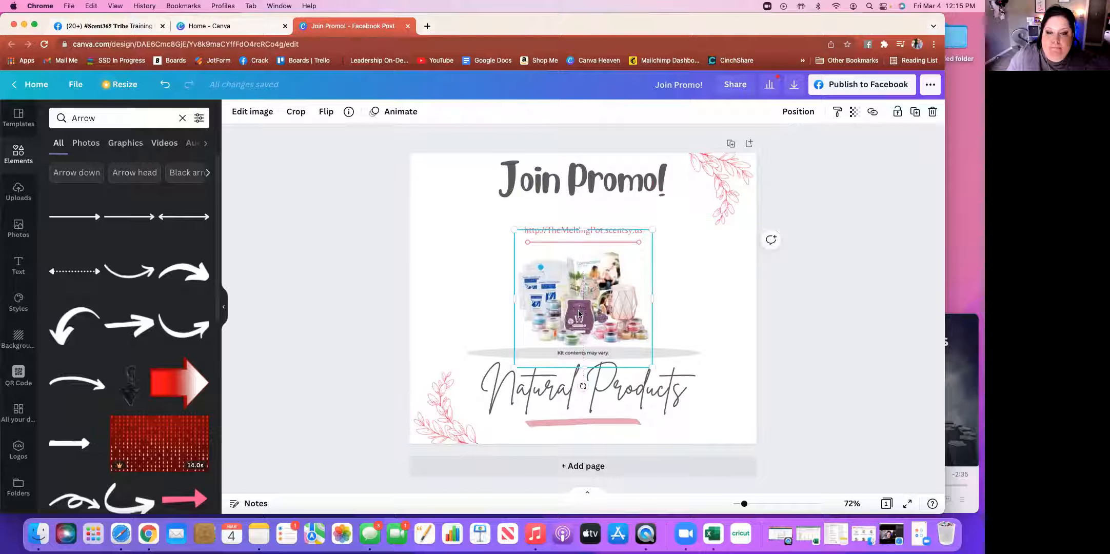
click(676, 354)
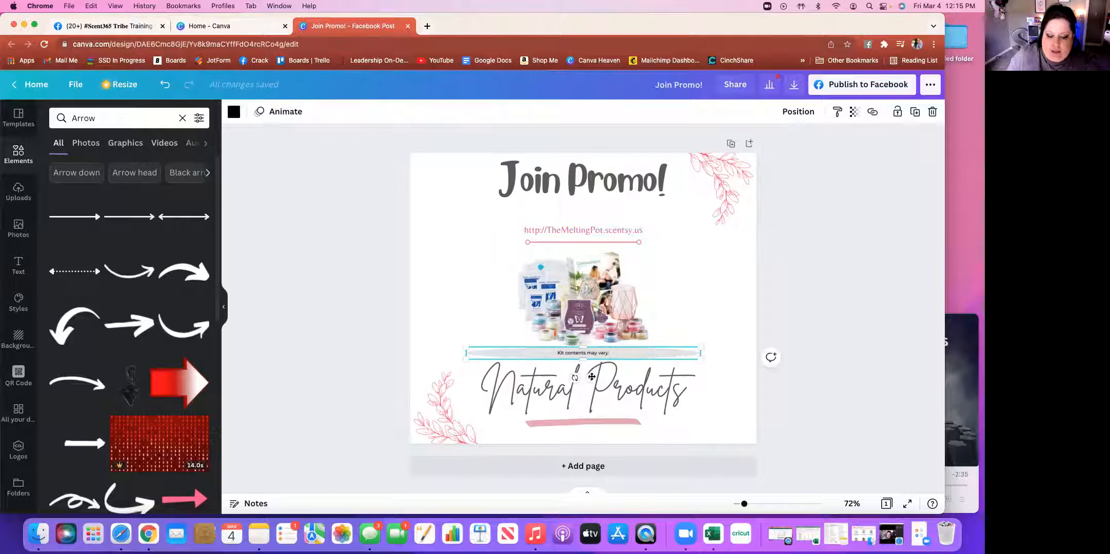
drag(591, 377, 600, 376)
click(793, 249)
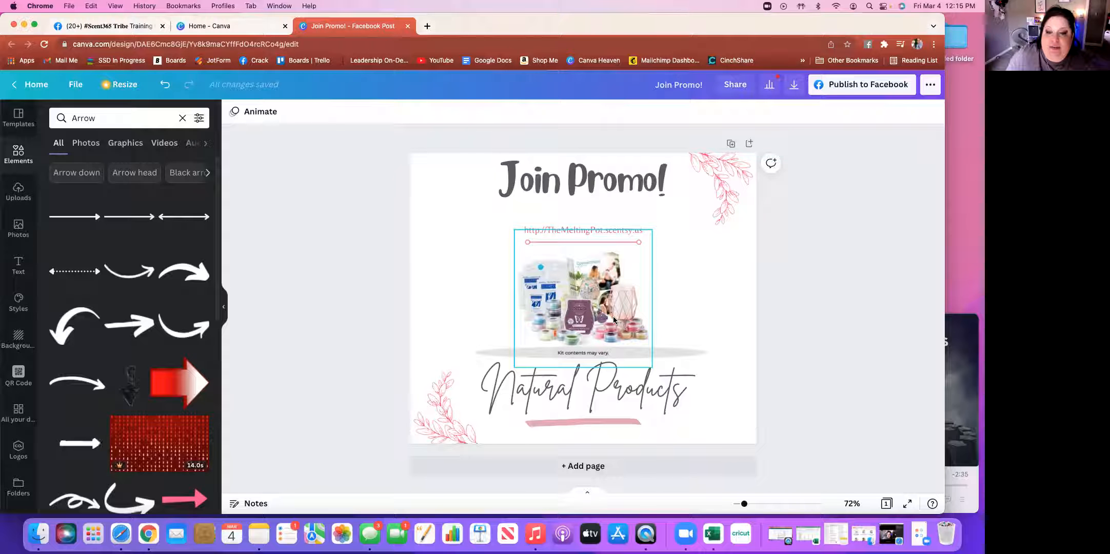
Change 'Natural Products' to 'Start your journey today!', widen it to one line, and centre it
click(674, 396)
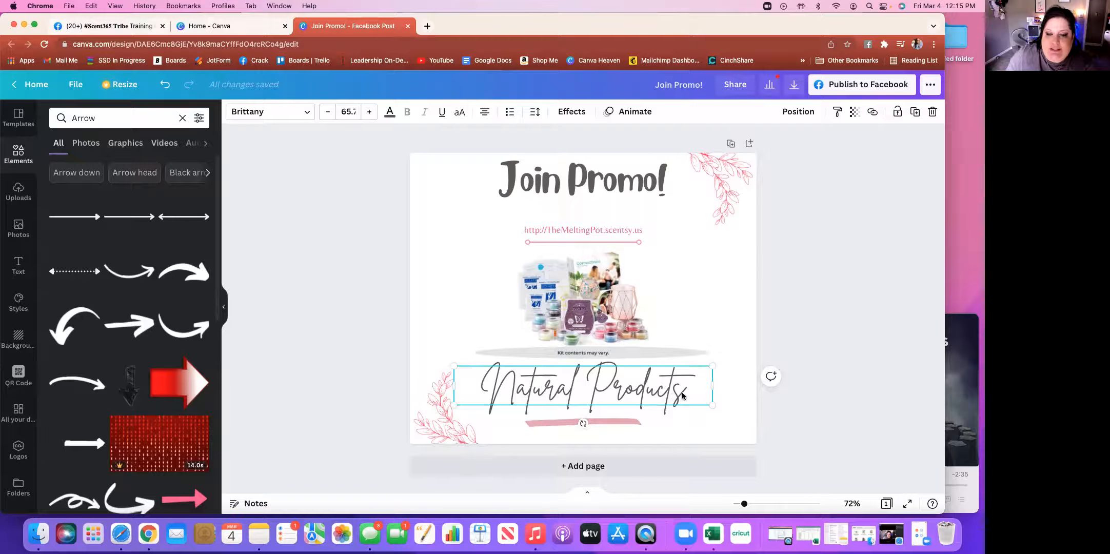
double_click(683, 395)
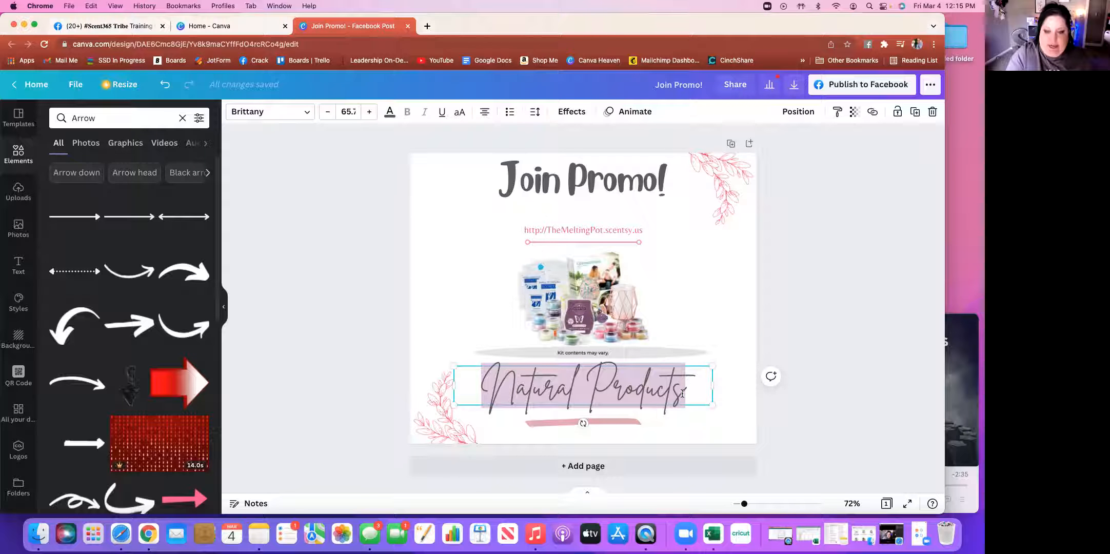
text(Start Y)
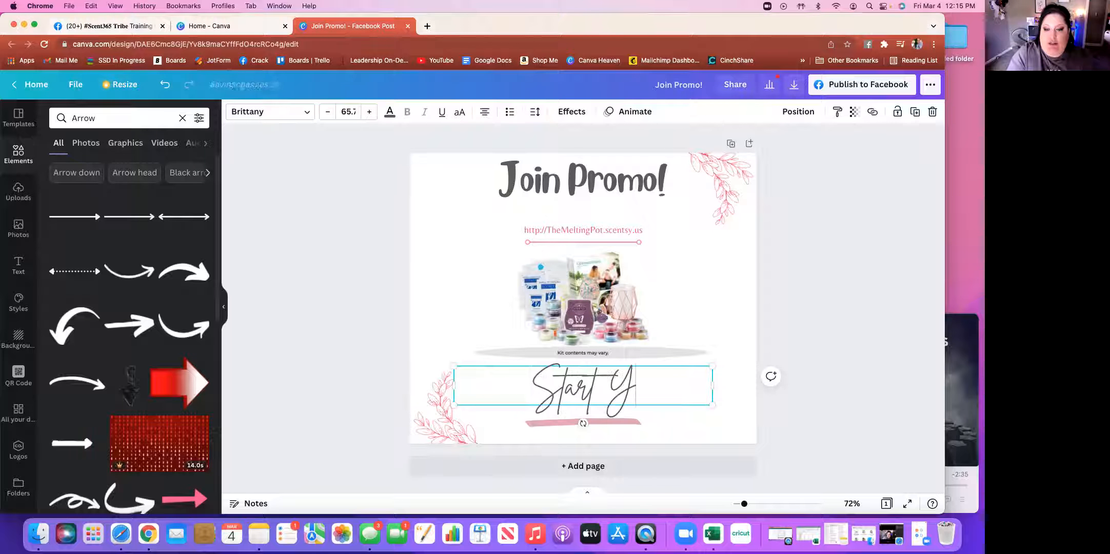
key(BackSpace)
text(your j)
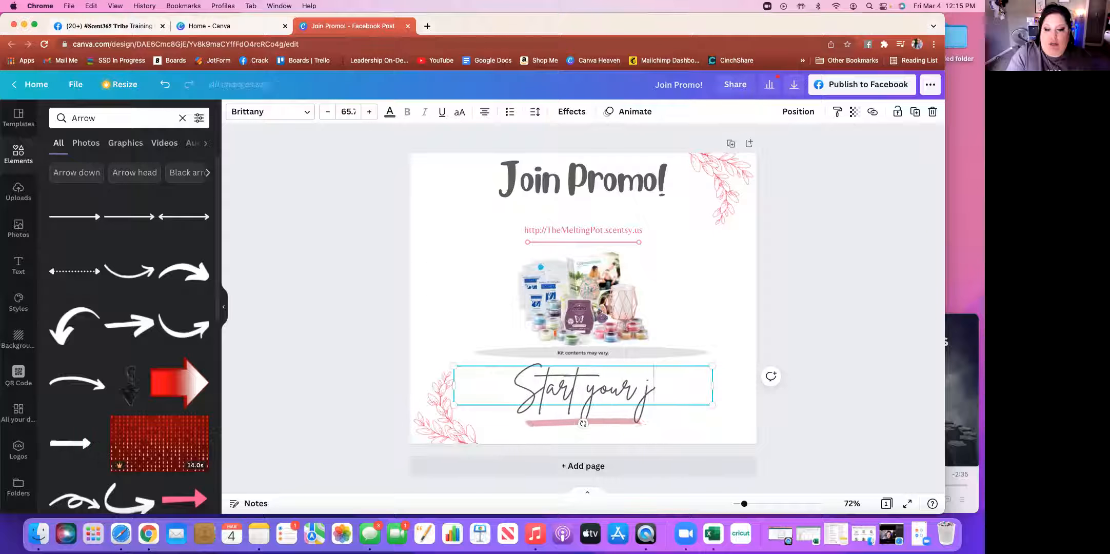
text(ourney tod)
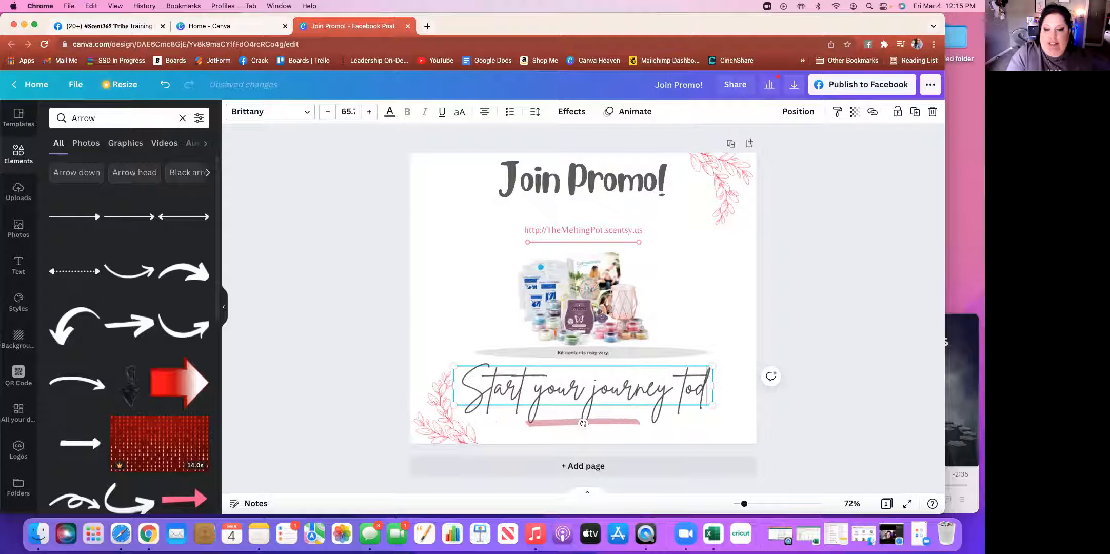
text(ay!)
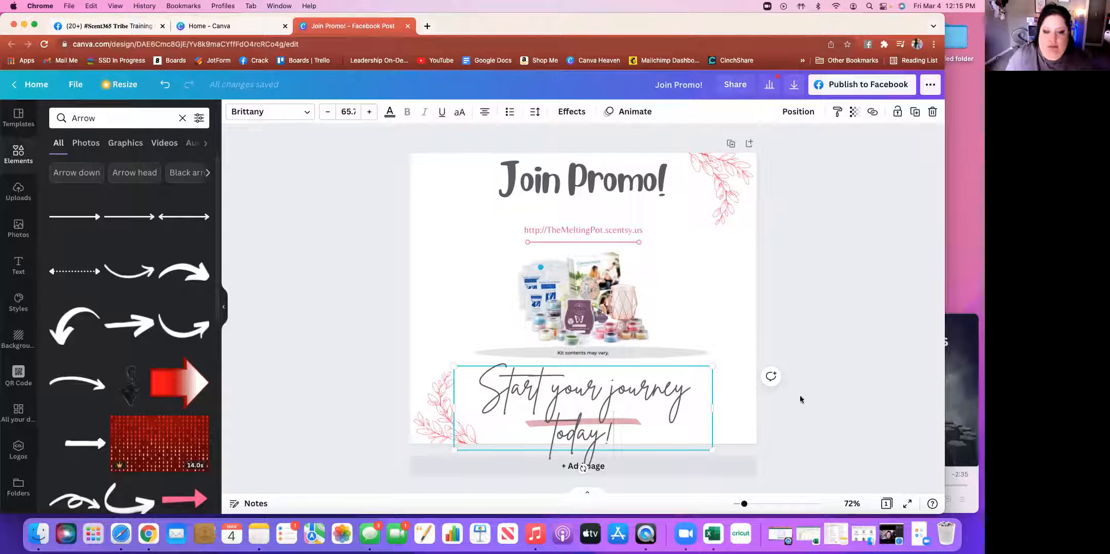
drag(443, 411, 417, 410)
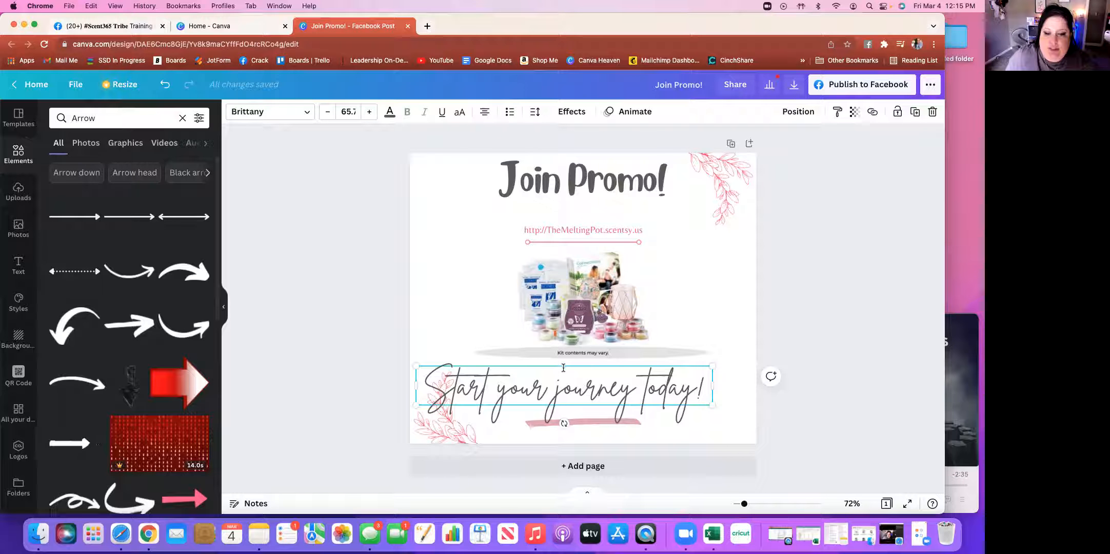
drag(557, 365, 589, 365)
click(853, 291)
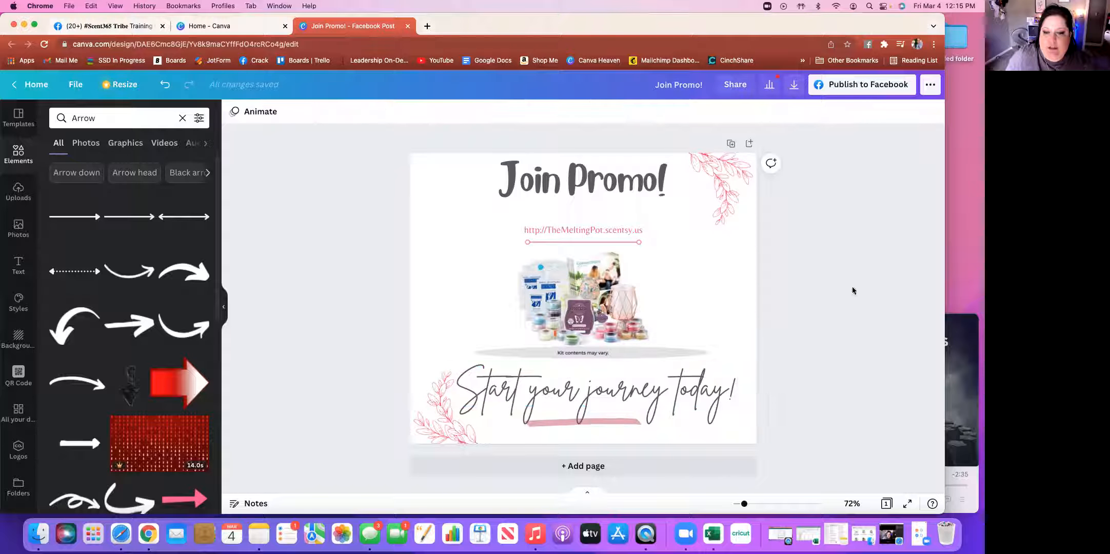
Lower the Join Promo! heading about 30 px toward the web address
click(616, 181)
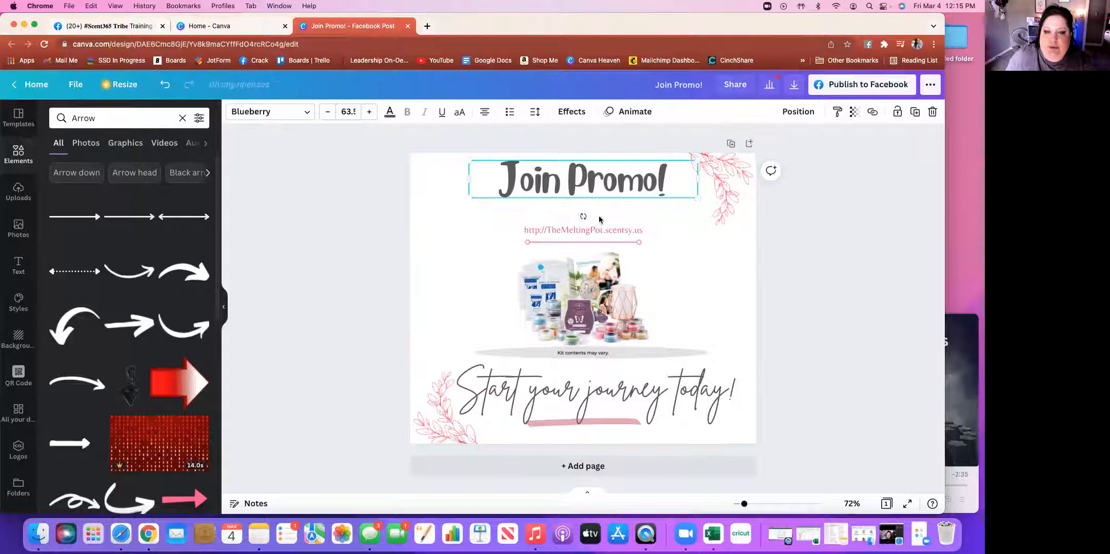
drag(602, 187, 603, 202)
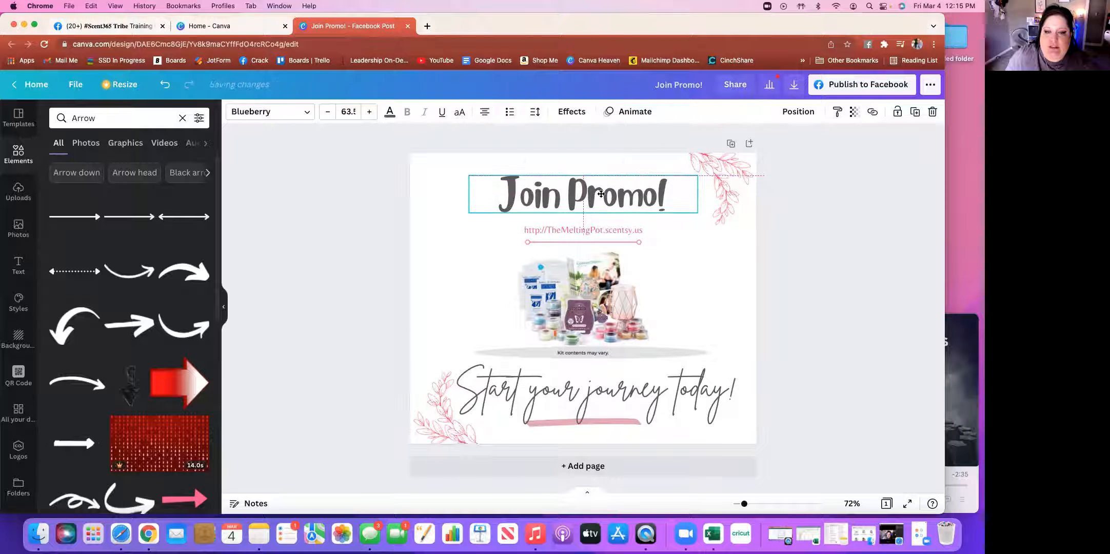
click(806, 287)
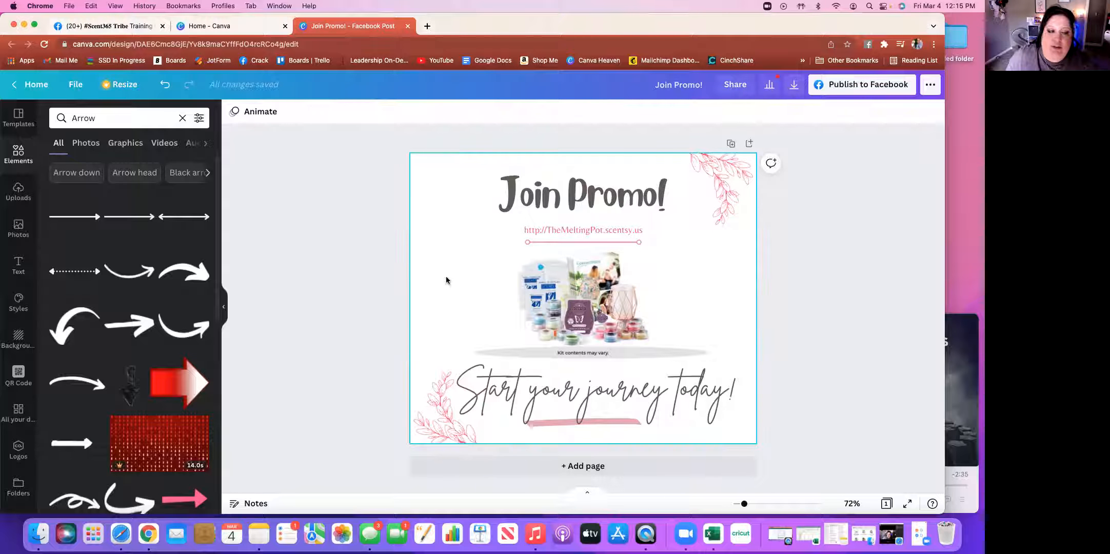
Clear the Arrow search, browse Lines & Shapes, and add a star shape to the page
click(181, 118)
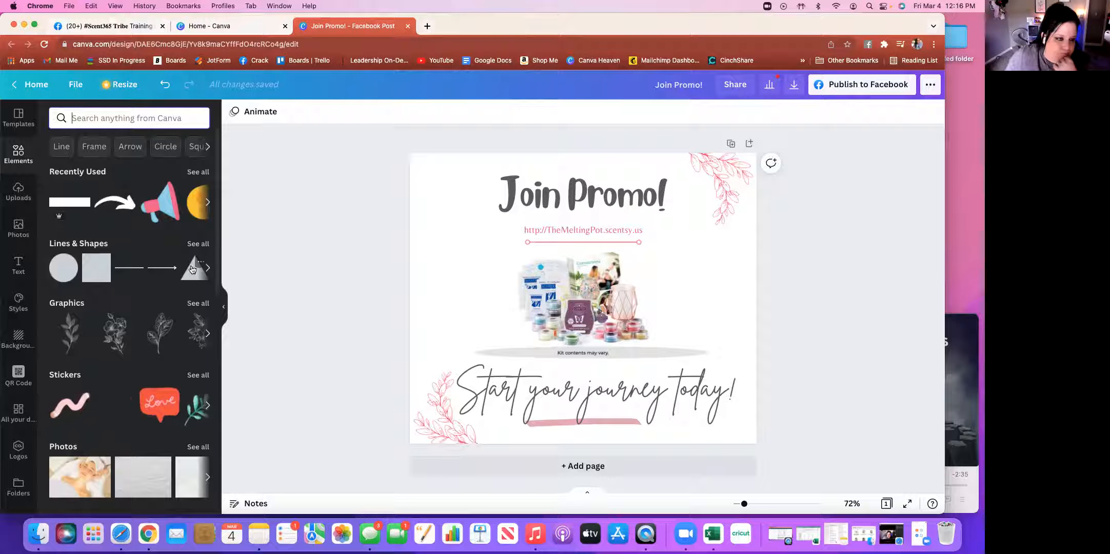
click(194, 244)
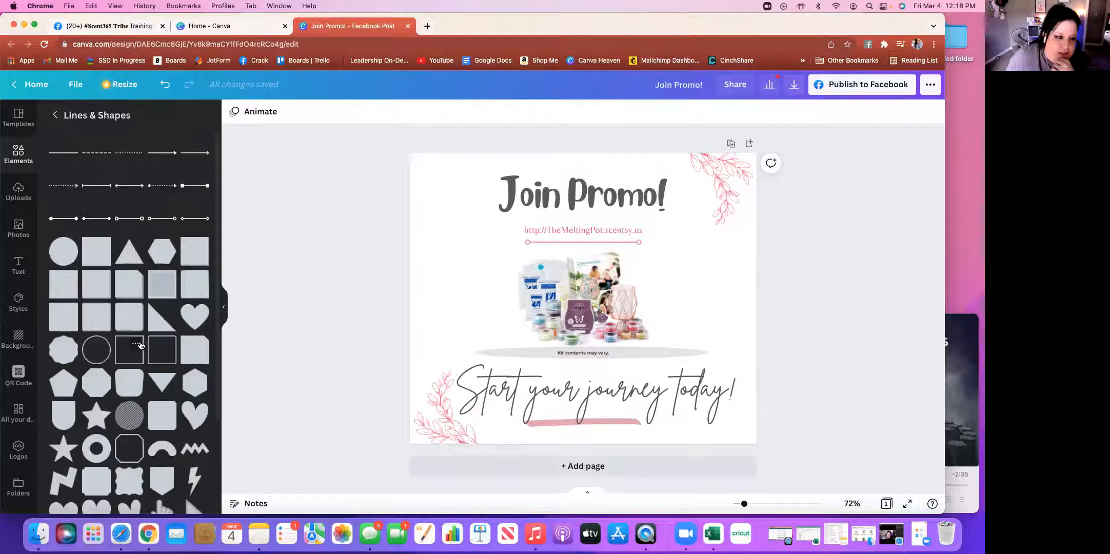
scroll(140, 345, down, 5)
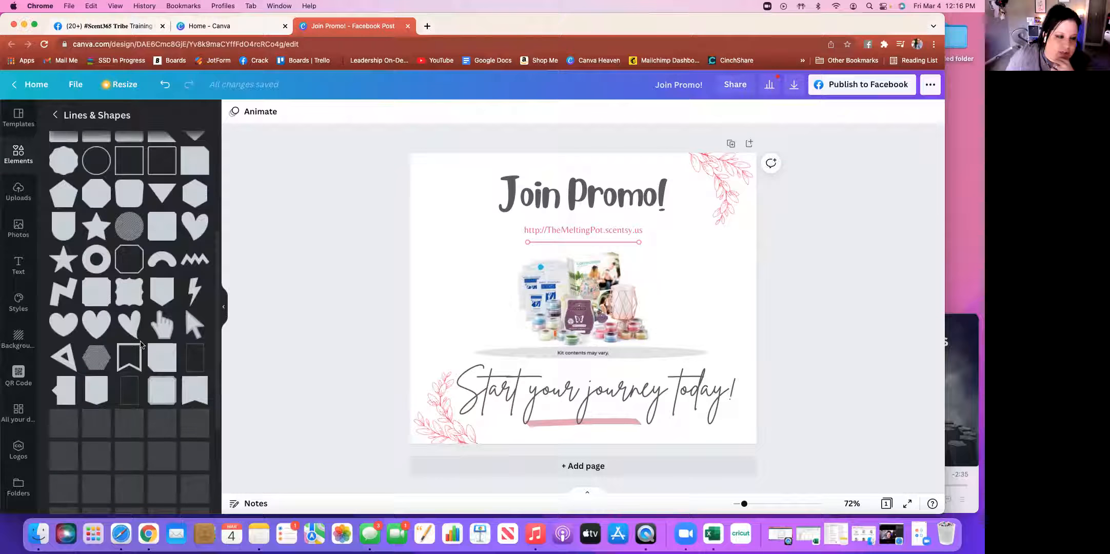
scroll(141, 345, down, 2)
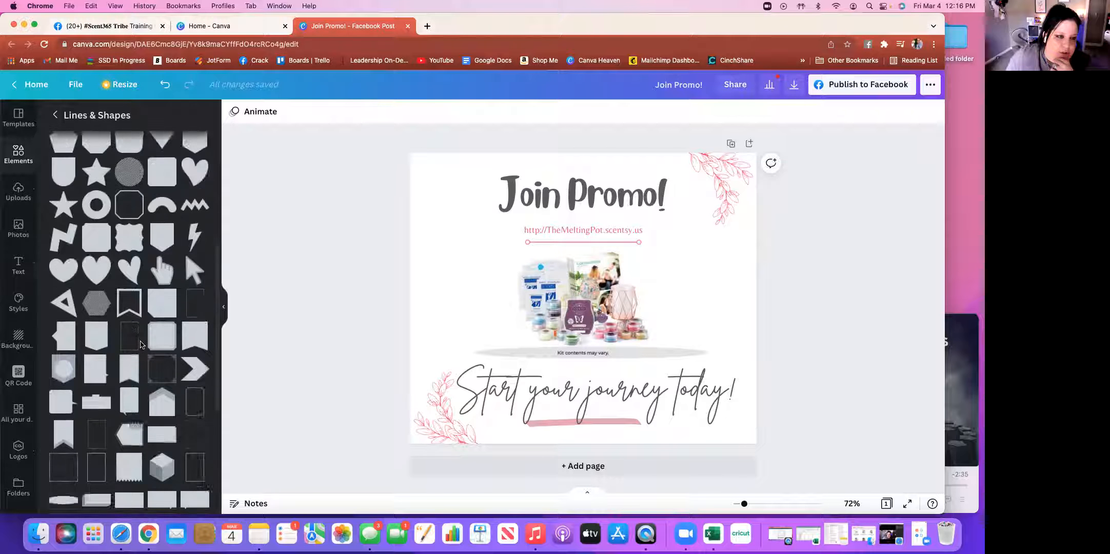
scroll(141, 345, up, 6)
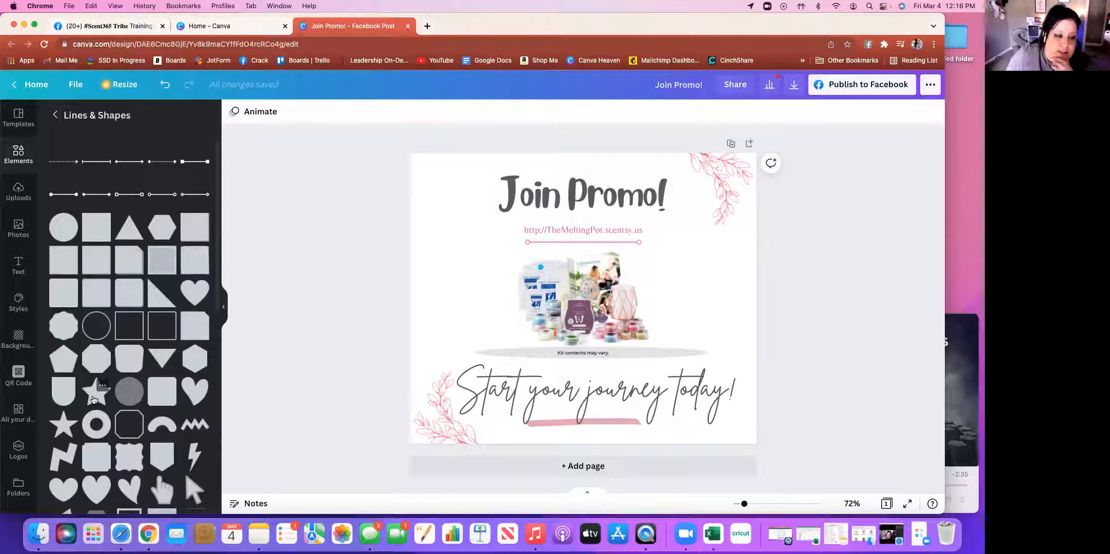
scroll(119, 447, down, 2)
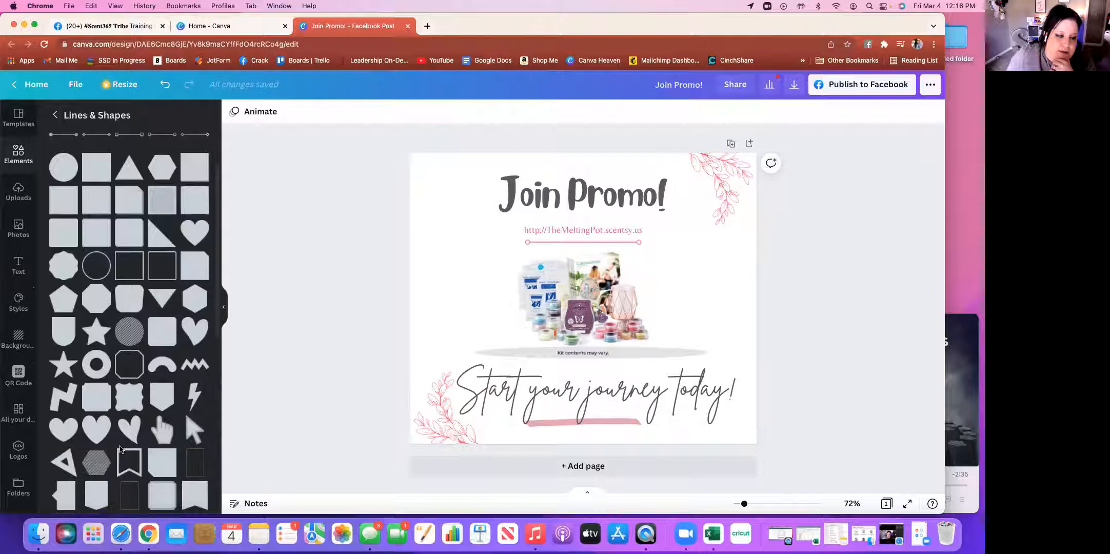
click(93, 339)
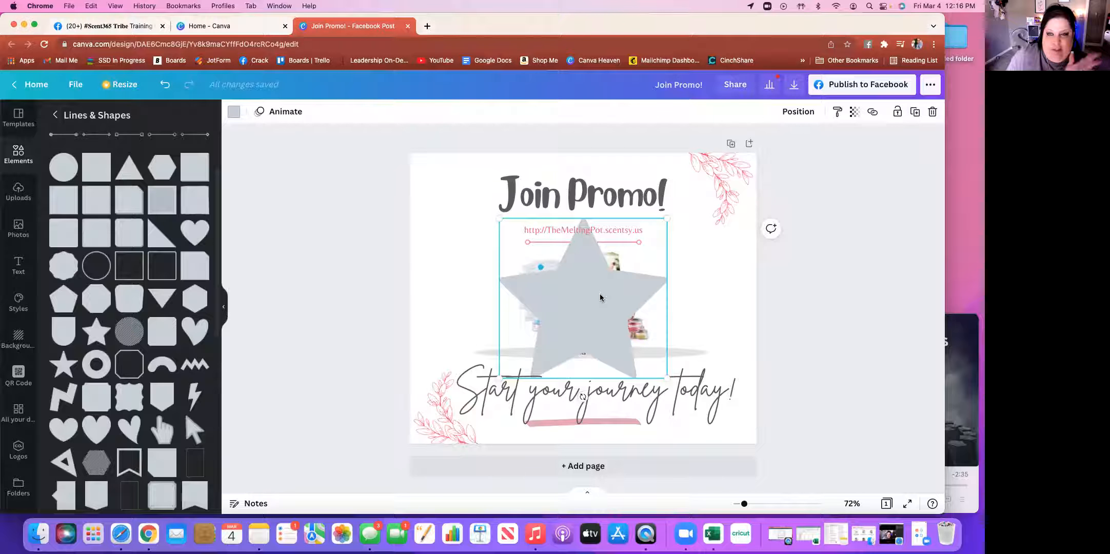
After trying red and pink, colour the star photo-palette dark blue and drag it upper left
click(234, 113)
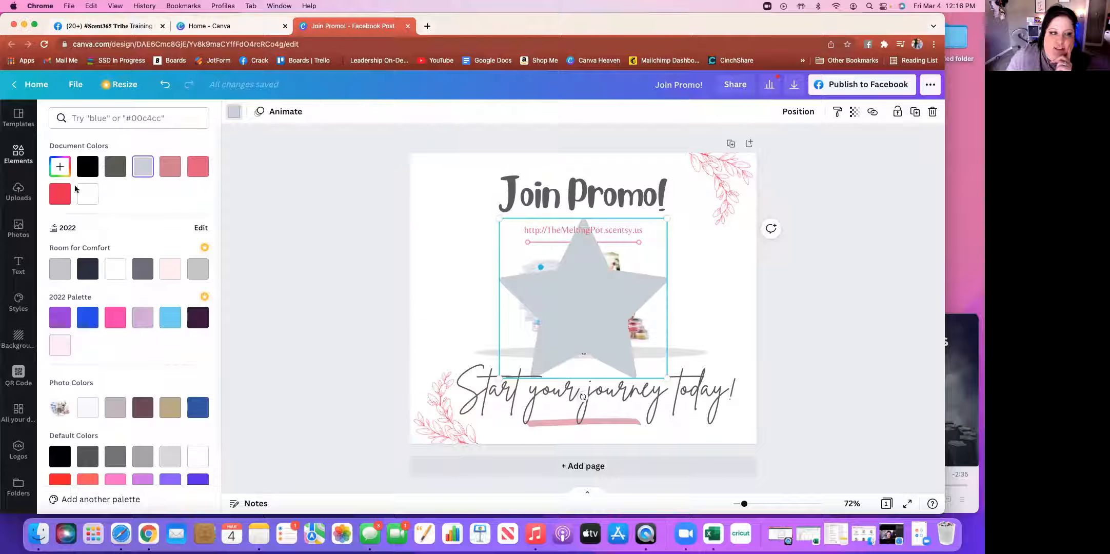
click(60, 194)
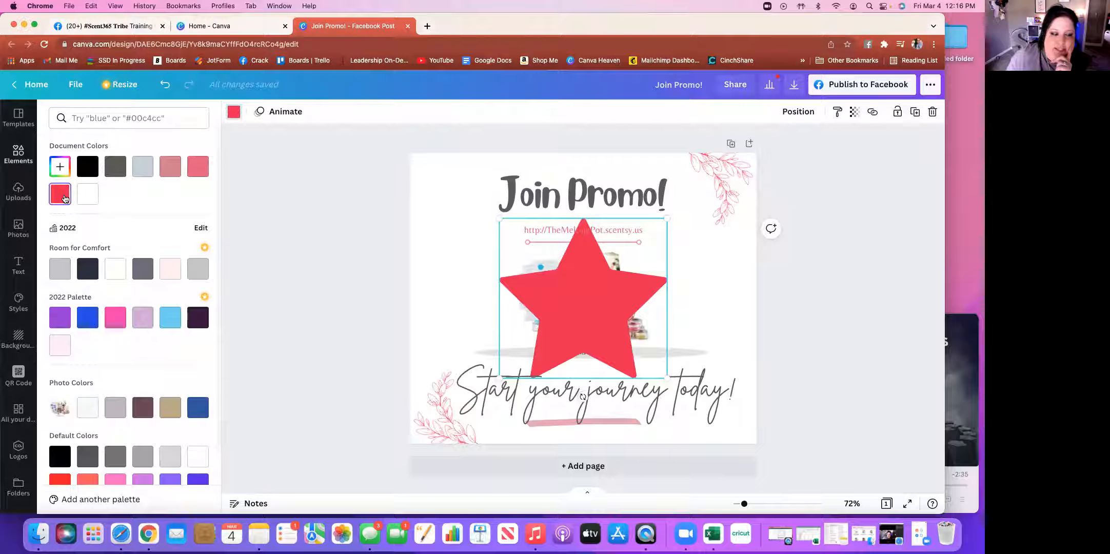
click(198, 166)
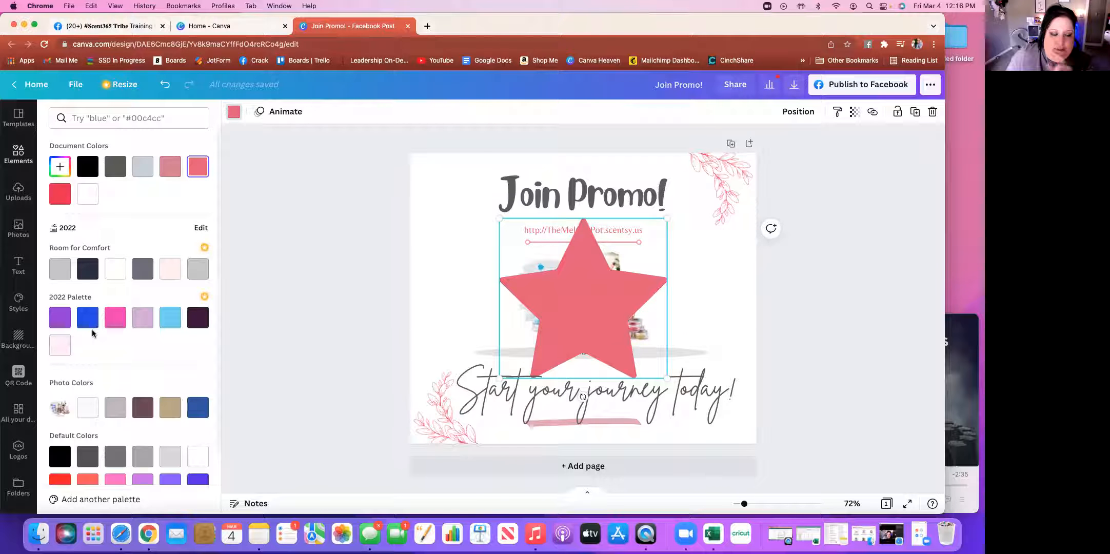
scroll(92, 331, down, 3)
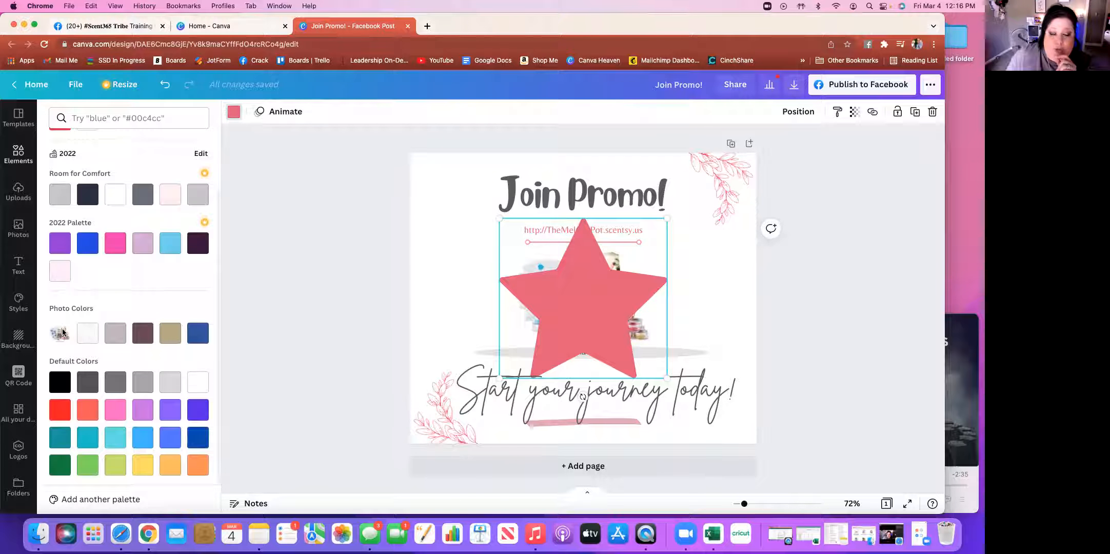
click(198, 337)
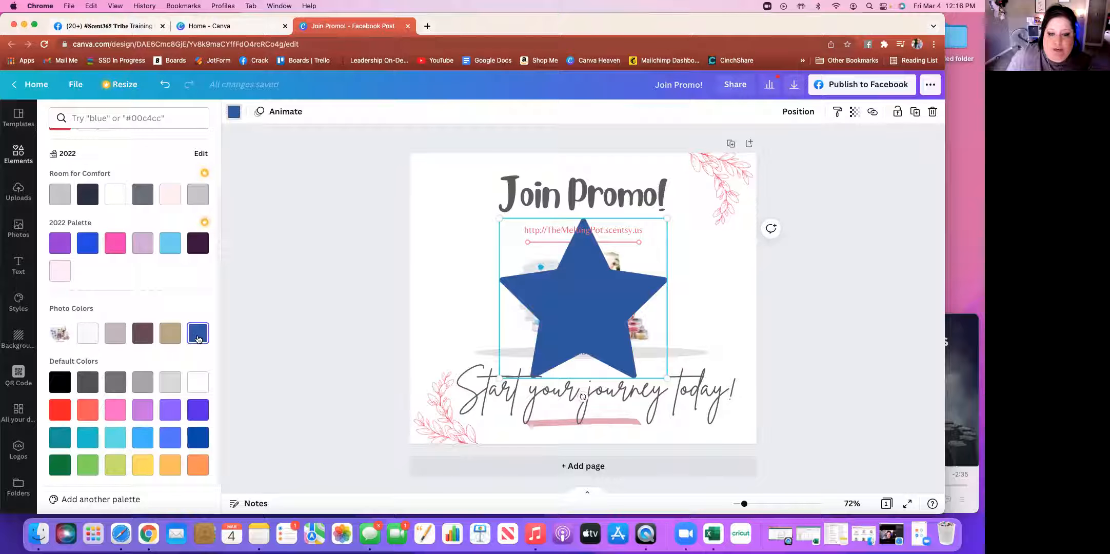
drag(586, 300, 496, 242)
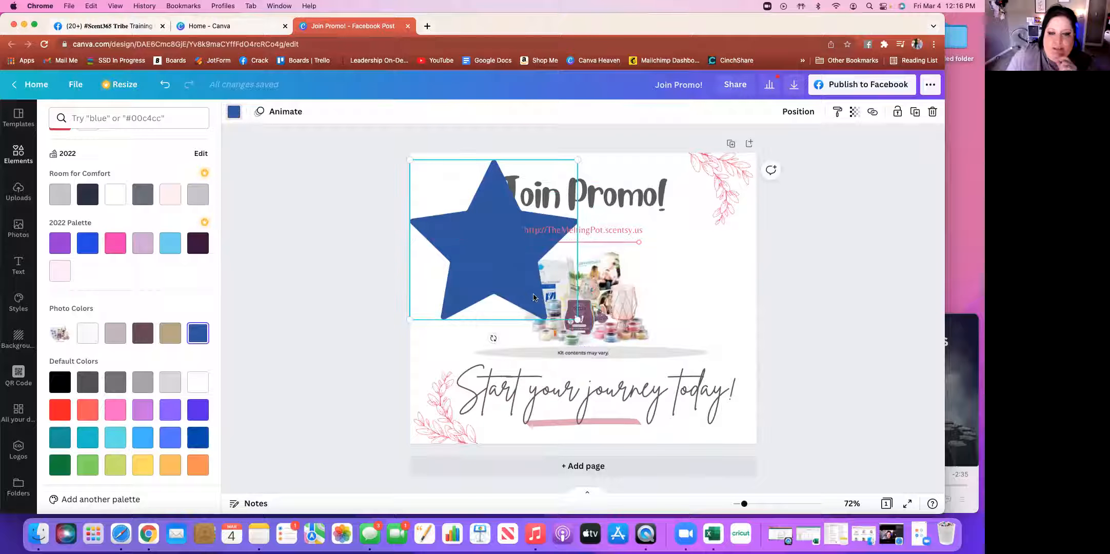
After trying several photo colours, make the star yellow and shrink it to about 304 × 290 px
click(170, 334)
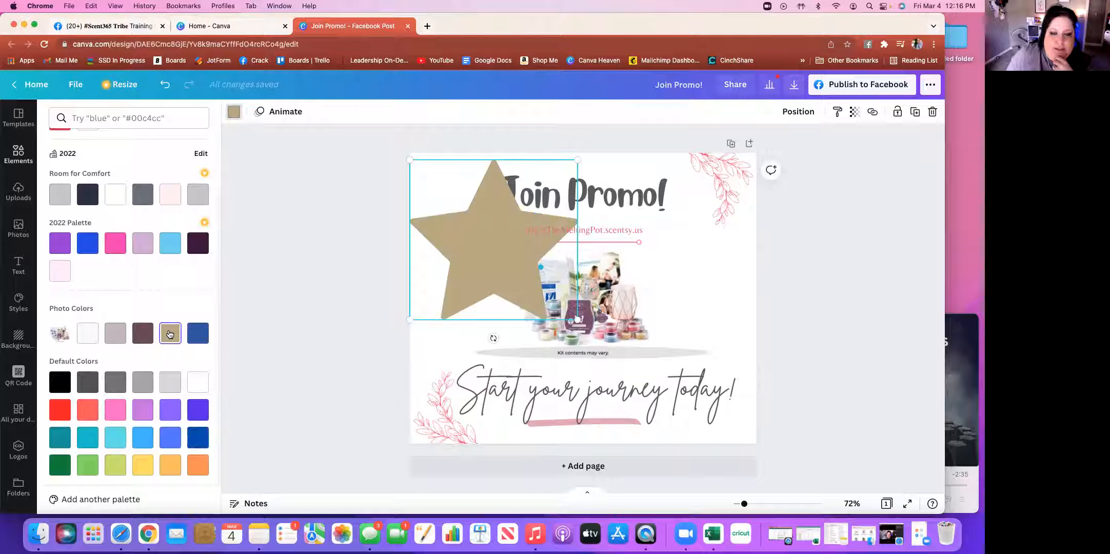
click(143, 333)
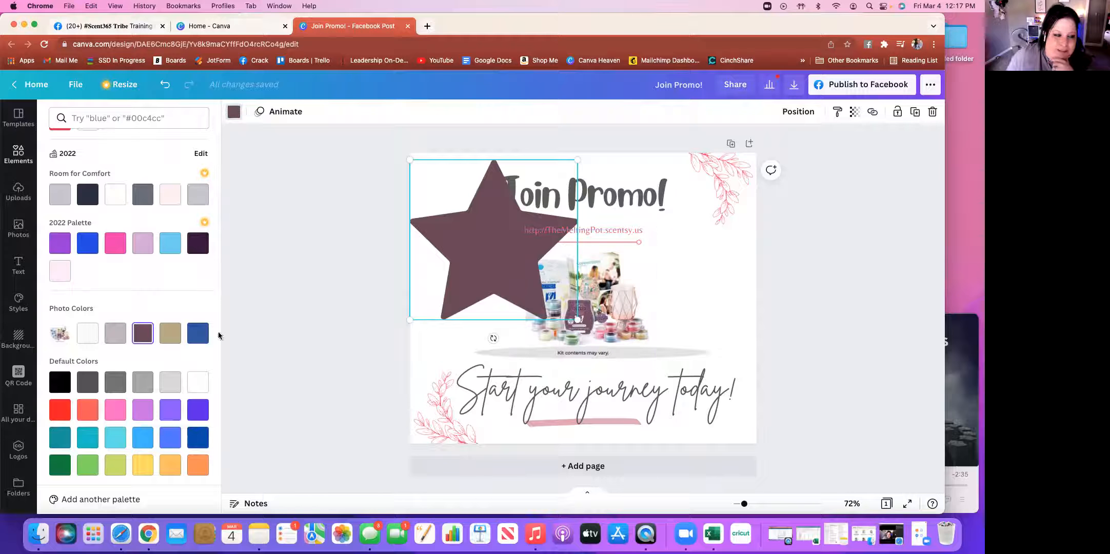
click(115, 334)
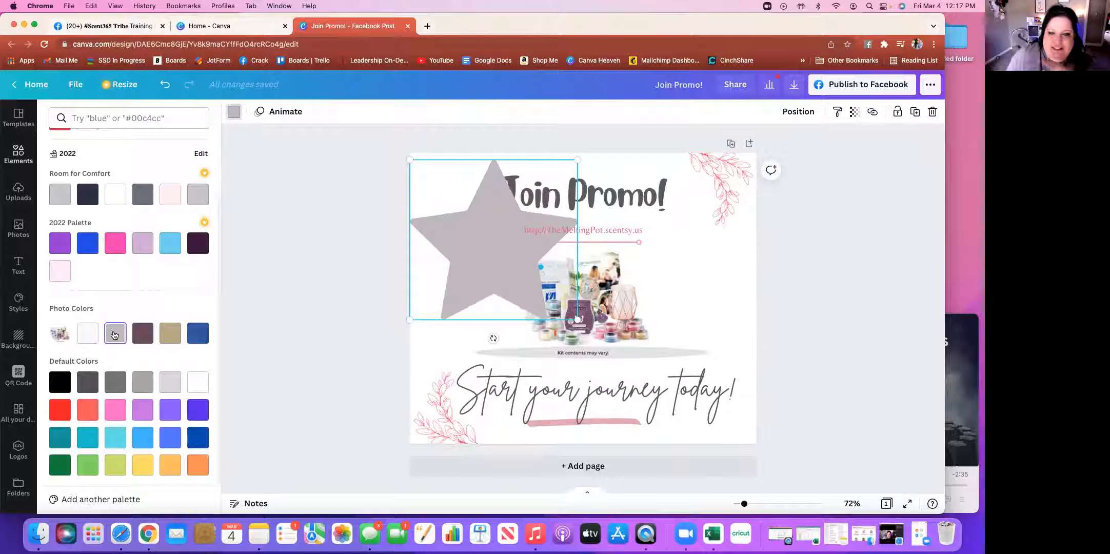
click(91, 339)
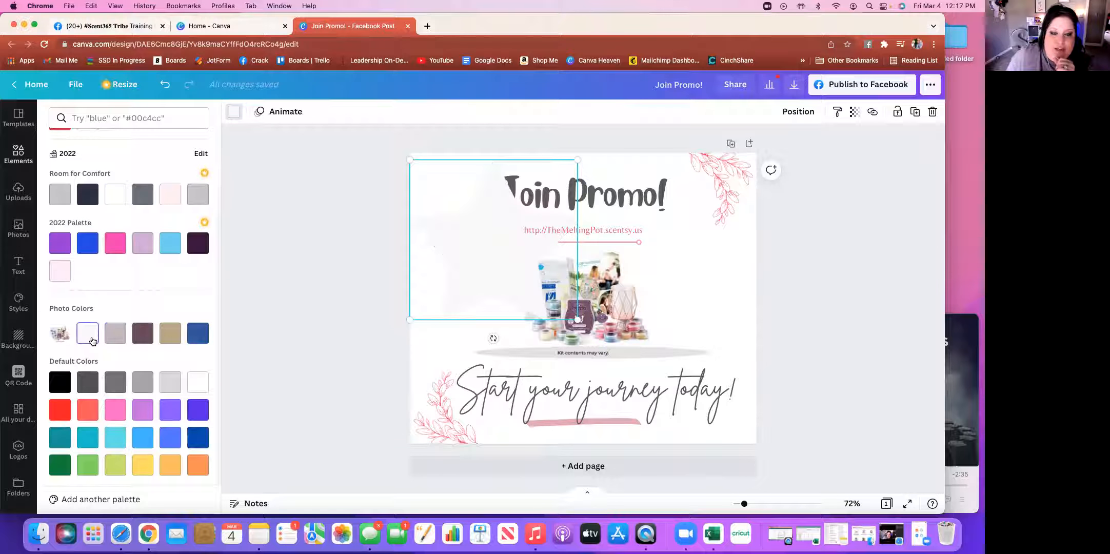
click(194, 338)
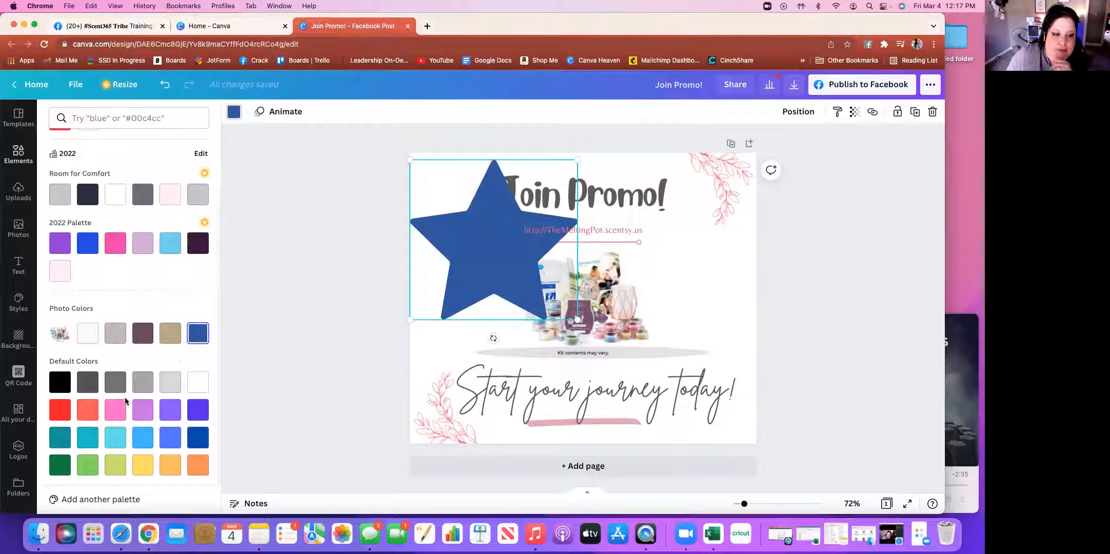
click(143, 465)
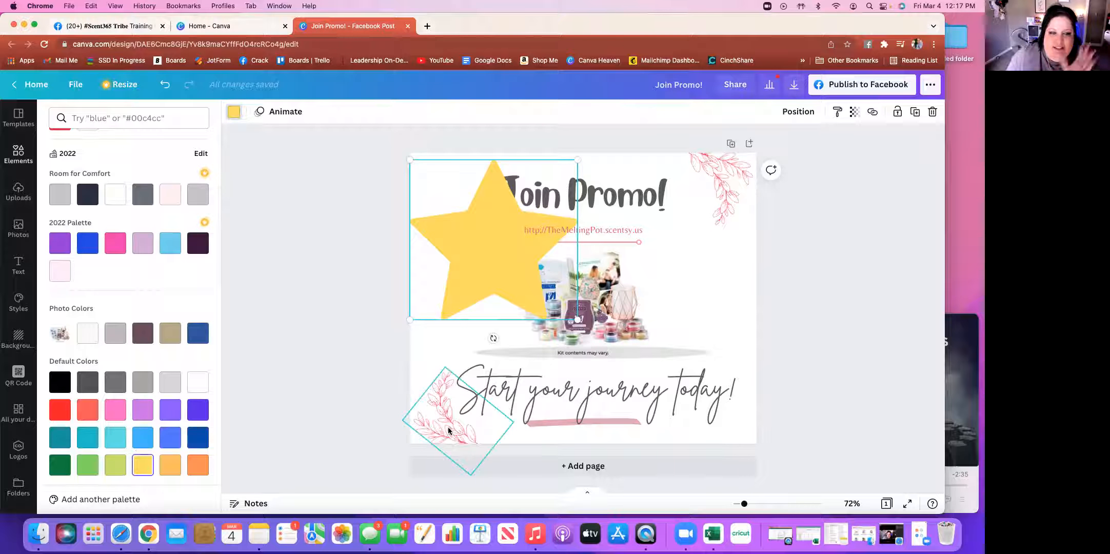
drag(577, 320, 519, 261)
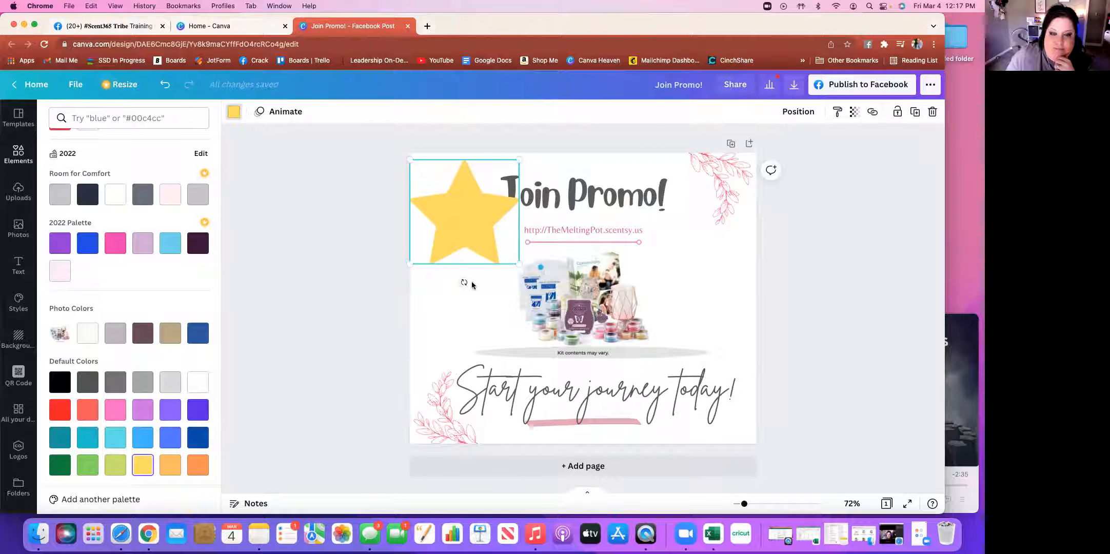
Tilt the yellow star to about -20° and move it lower along the left edge
drag(465, 283, 489, 277)
drag(461, 219, 468, 263)
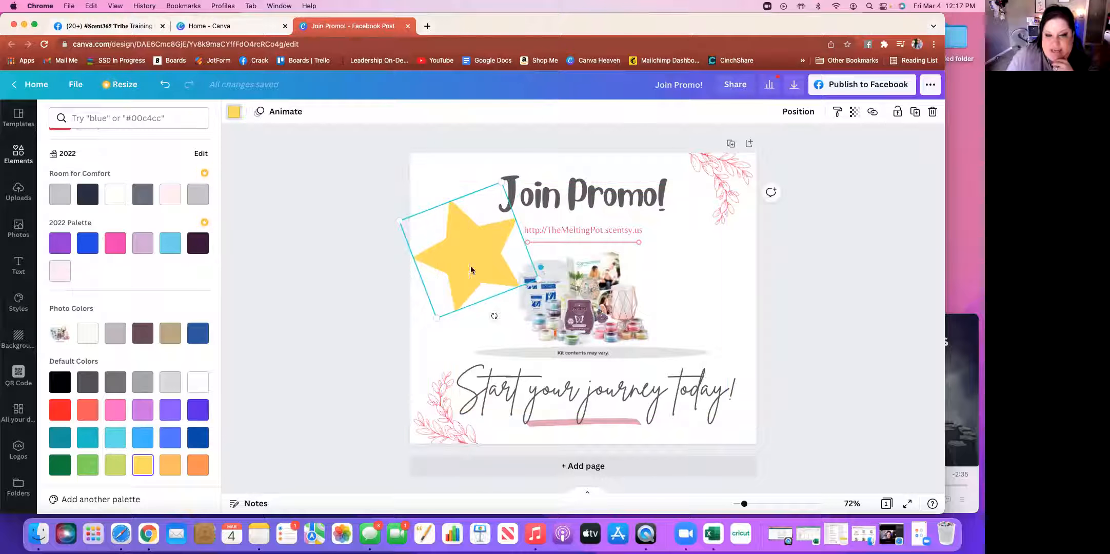
click(820, 307)
click(798, 323)
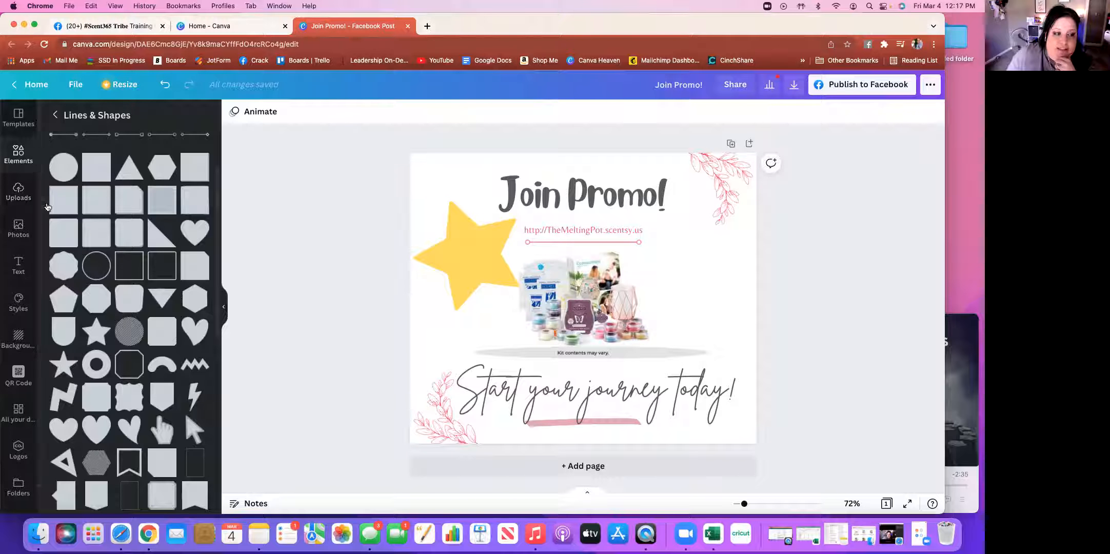
Browse the Uploads and Photos panels, then scroll through the Text panel's font combinations
click(18, 194)
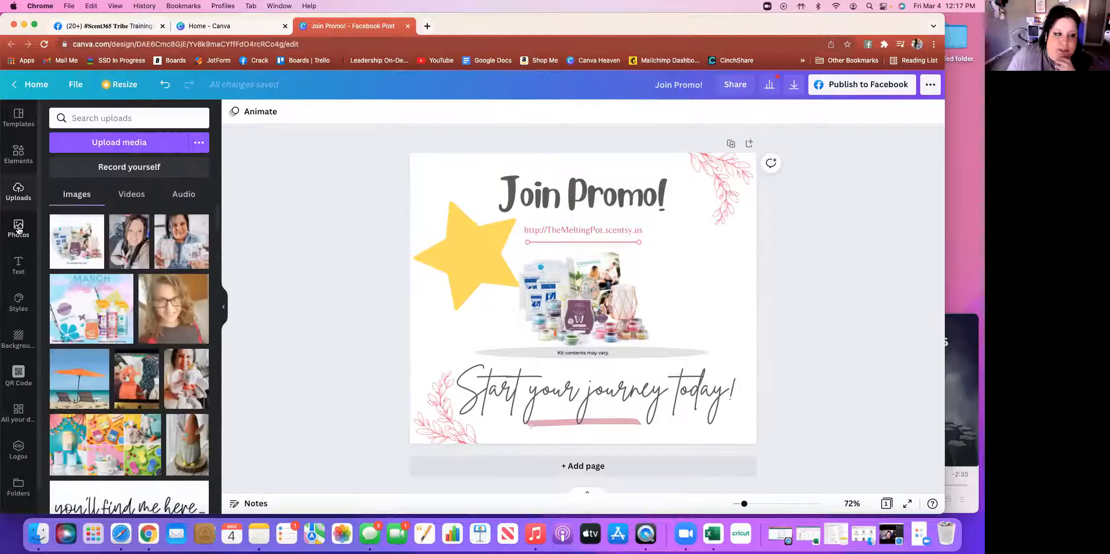
click(18, 230)
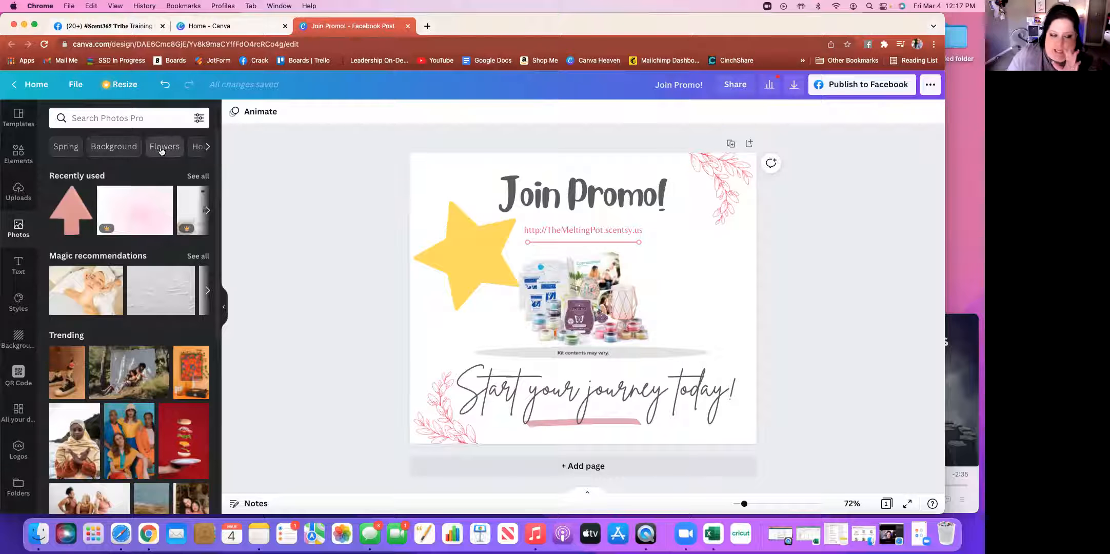
click(19, 265)
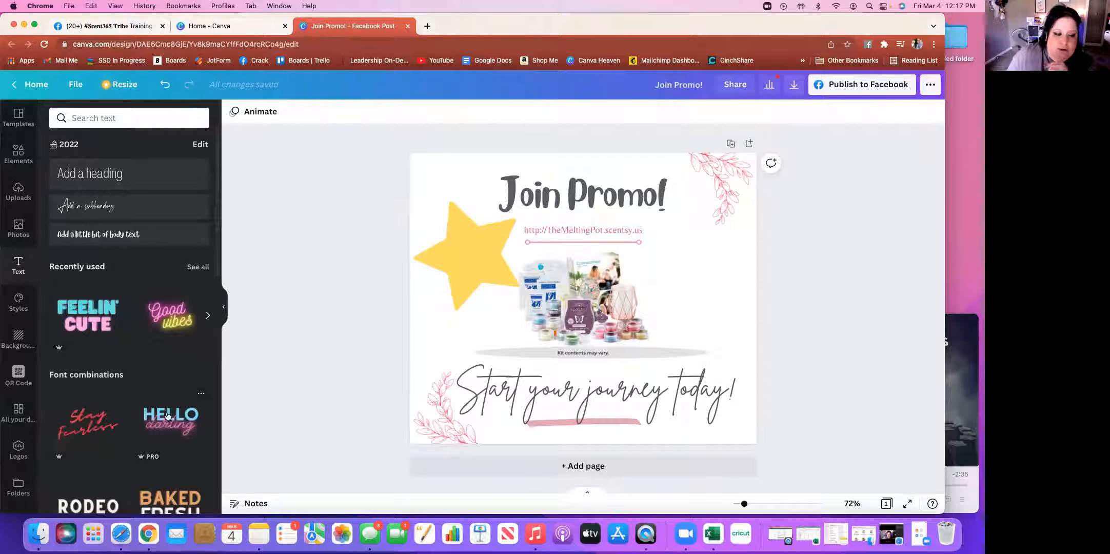
scroll(160, 416, down, 5)
scroll(150, 416, down, 5)
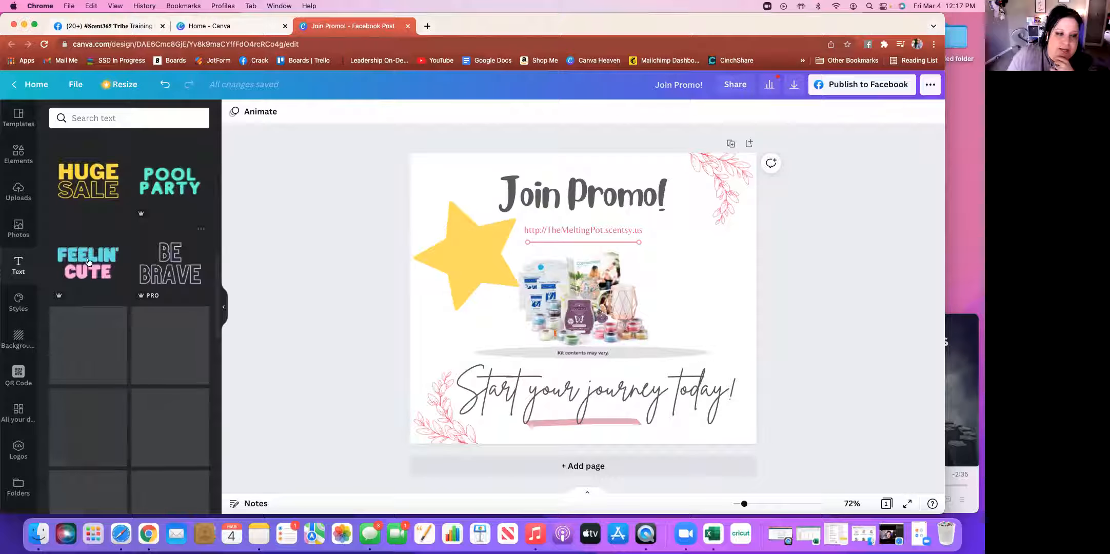
scroll(135, 301, down, 4)
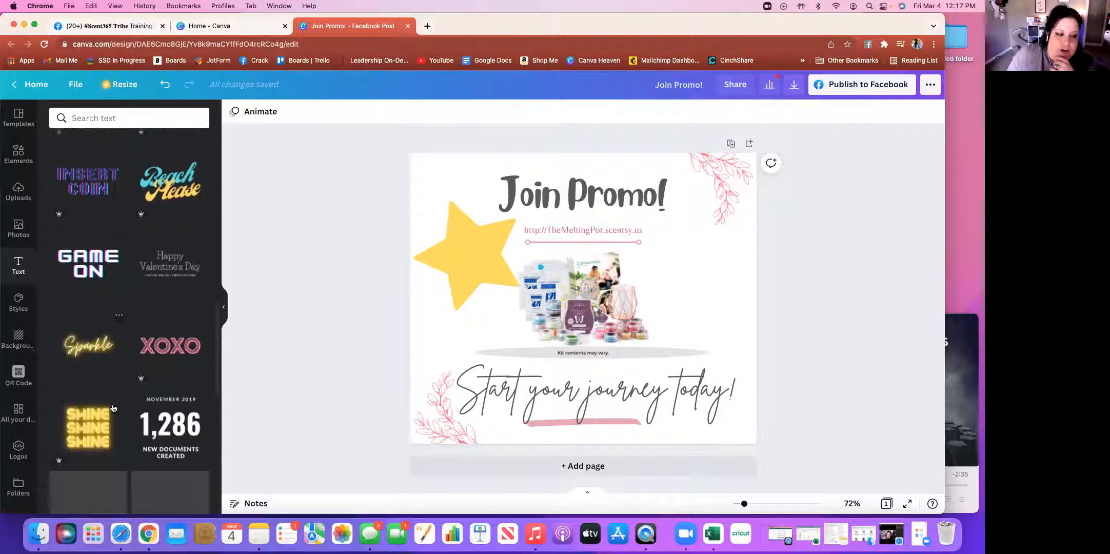
scroll(113, 408, down, 5)
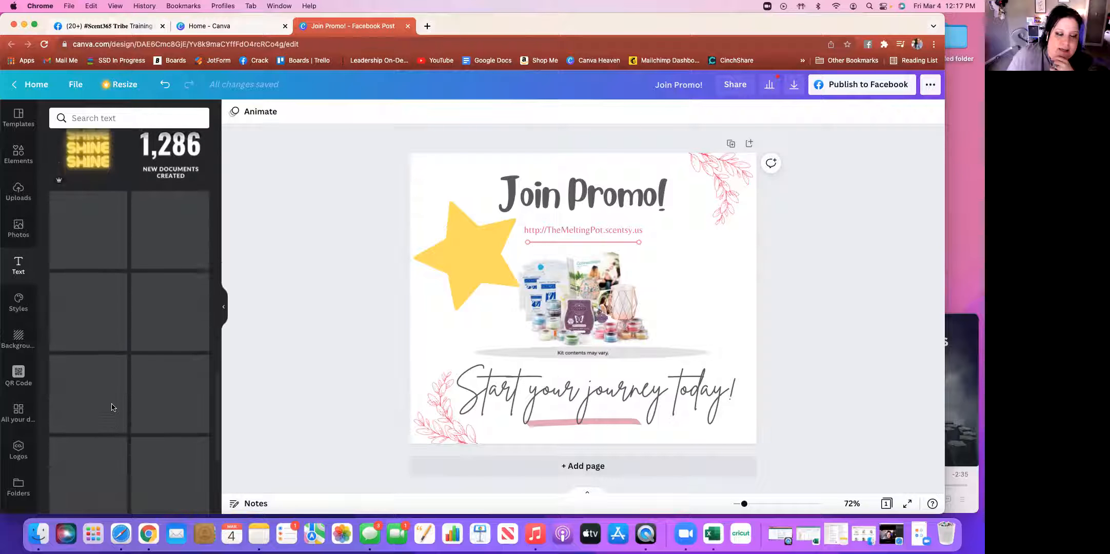
scroll(113, 408, down, 1)
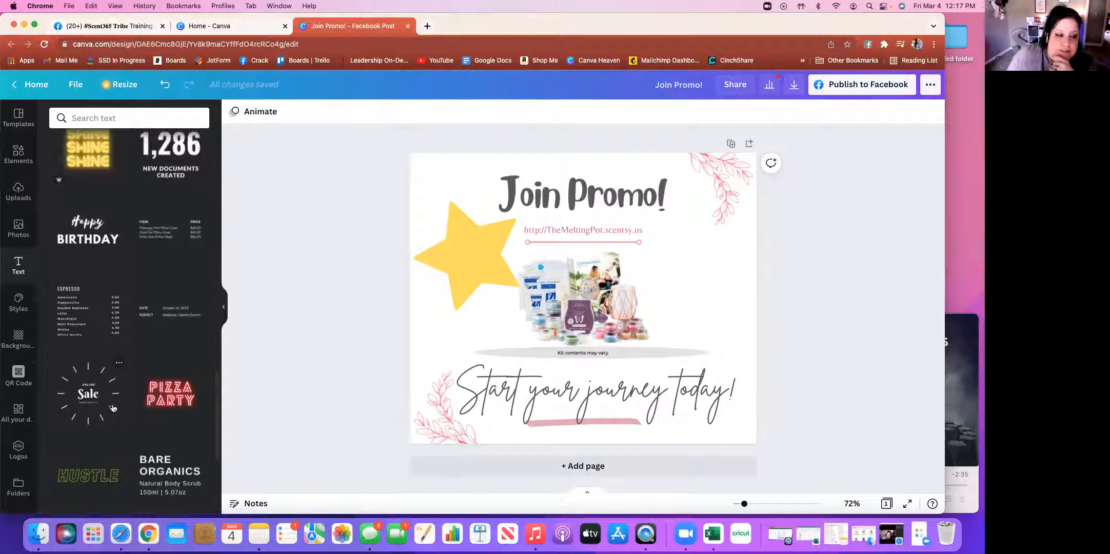
scroll(113, 408, down, 5)
scroll(113, 408, up, 15)
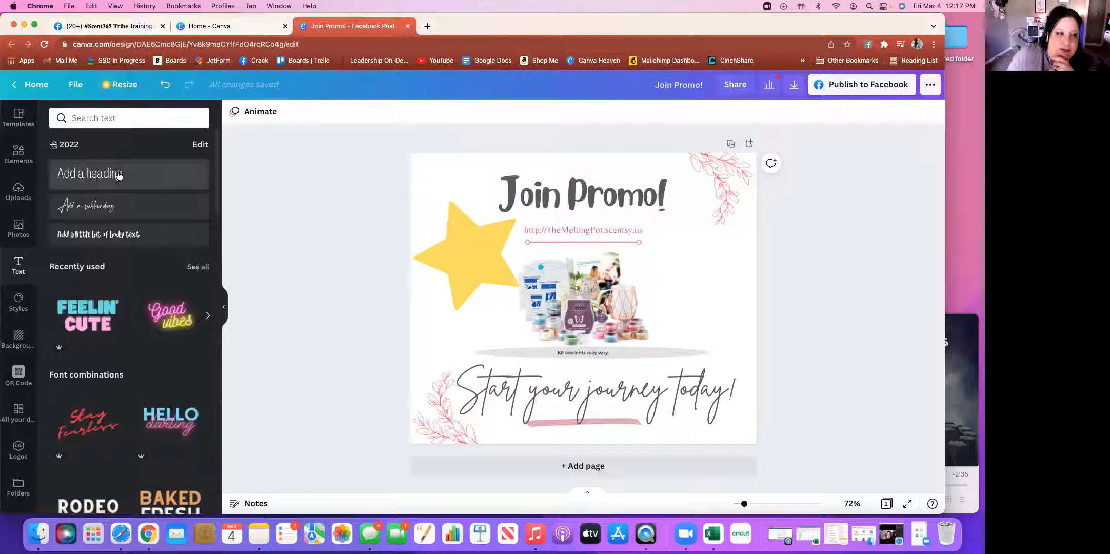
Add a heading reading '$25' on the yellow star, nudged slightly up and left
click(119, 176)
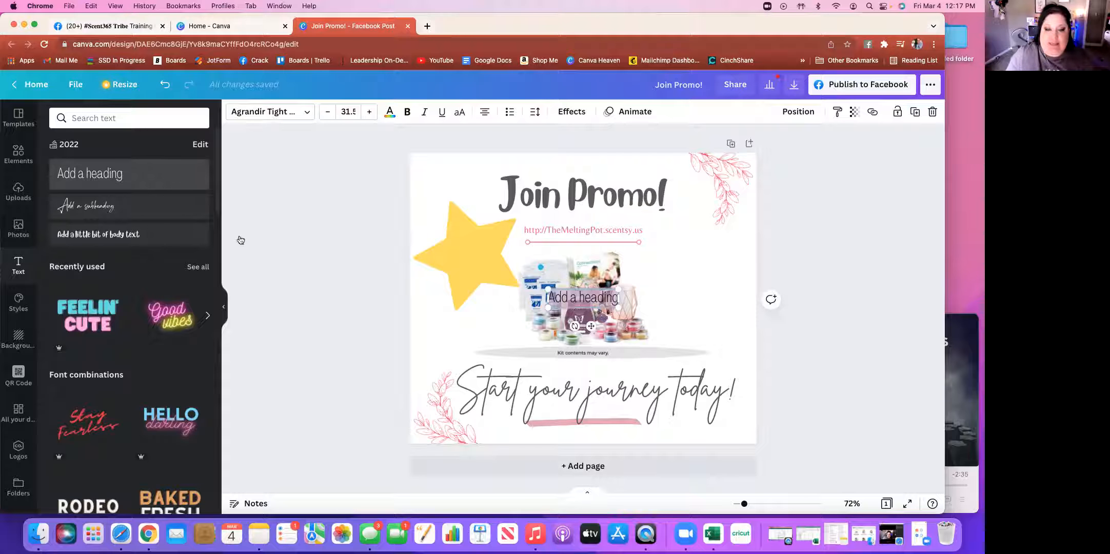
drag(592, 327, 473, 284)
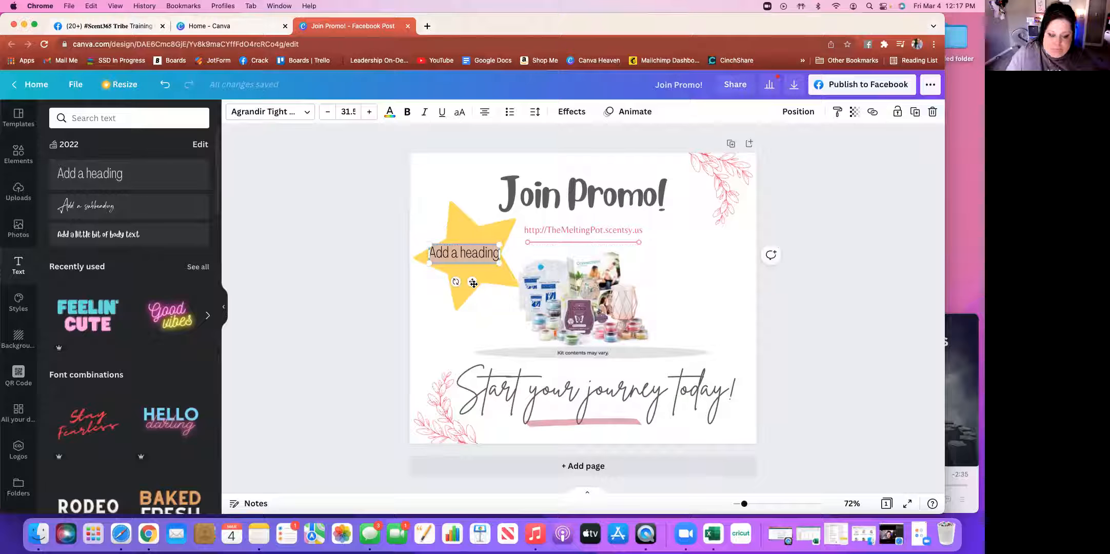
text($25)
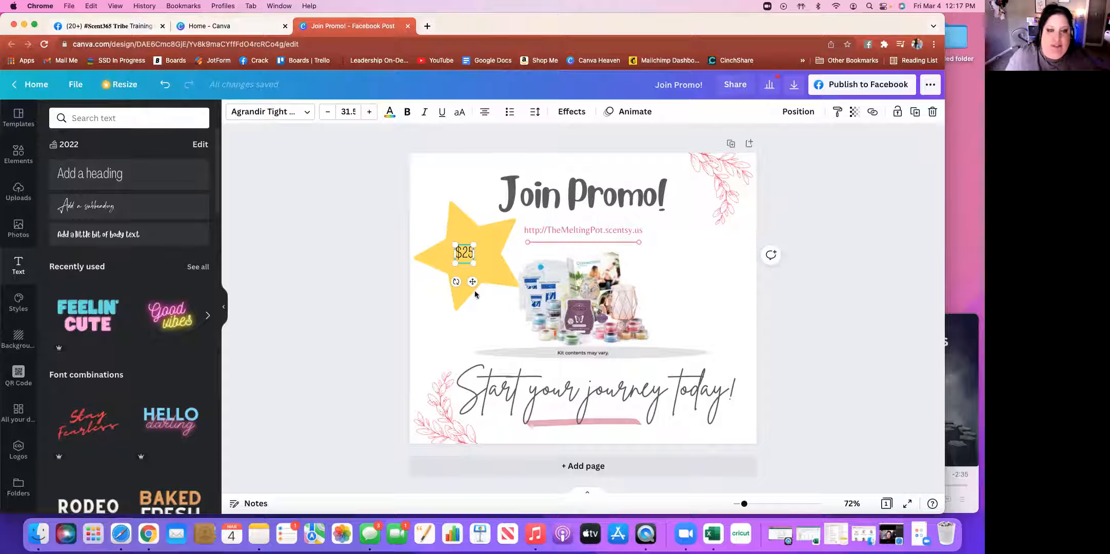
drag(474, 282, 490, 303)
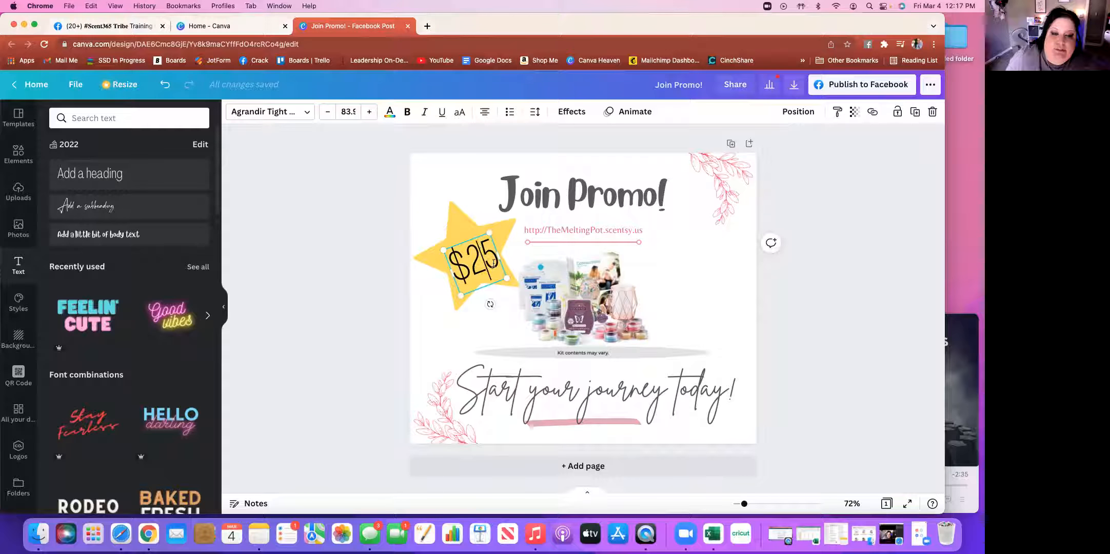
drag(466, 236, 461, 235)
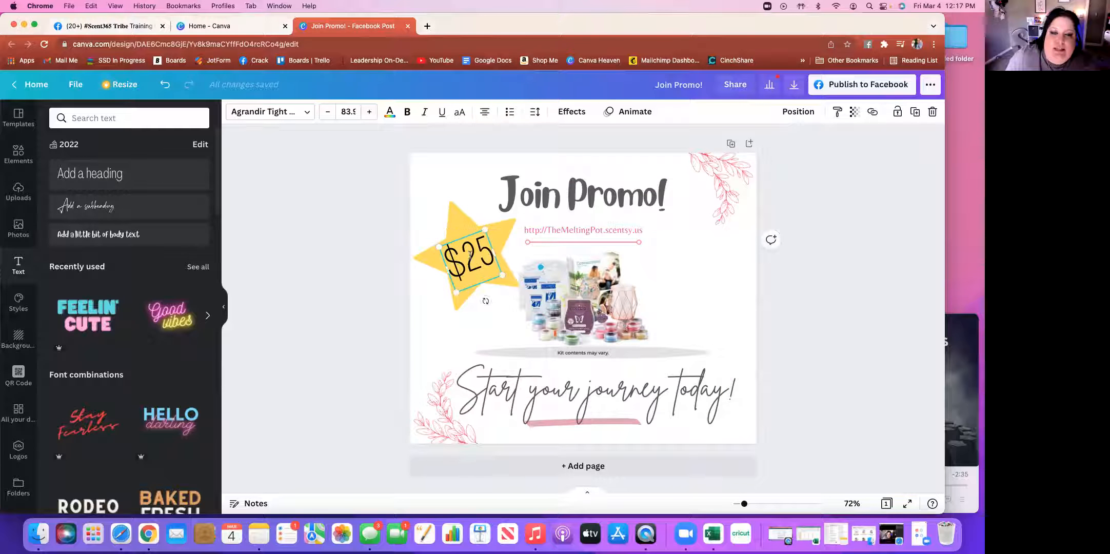
Set the $25 text in the Blueberry font and widen it onto one line
click(307, 115)
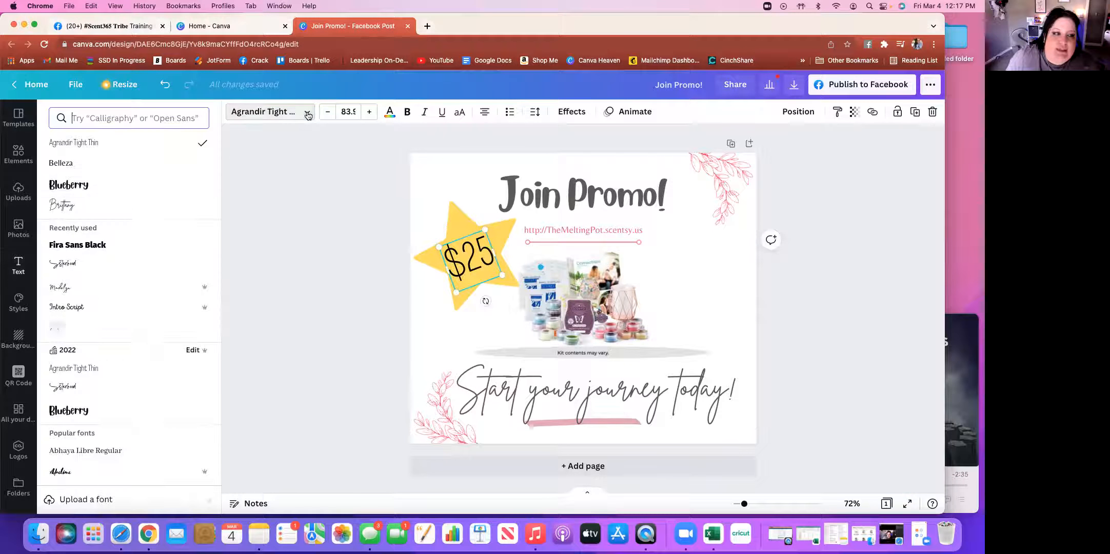
click(94, 187)
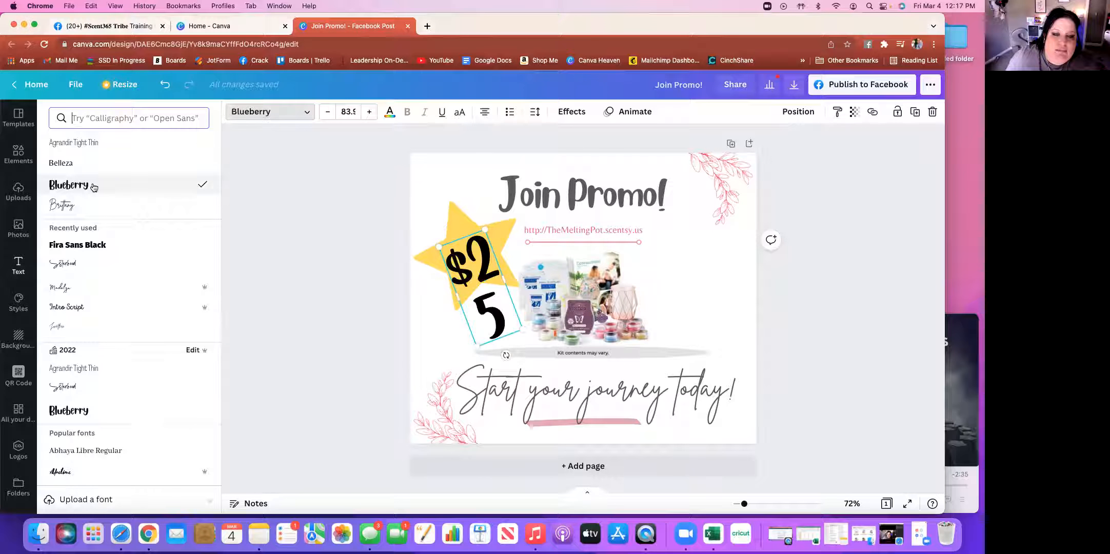
drag(458, 296, 434, 304)
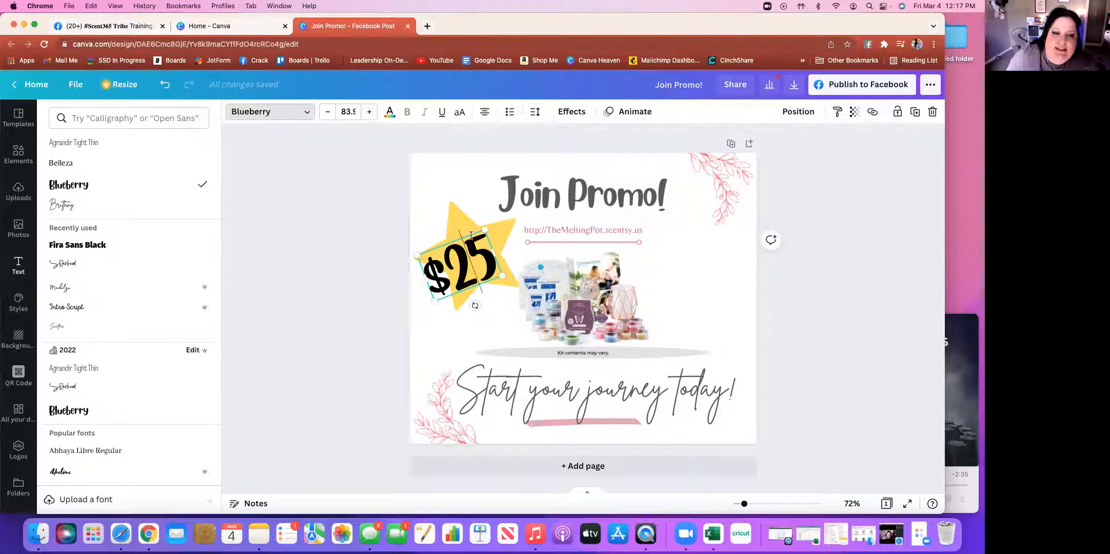
Shrink the $25 text to about 65.9 and centre it on the star
drag(459, 238, 468, 234)
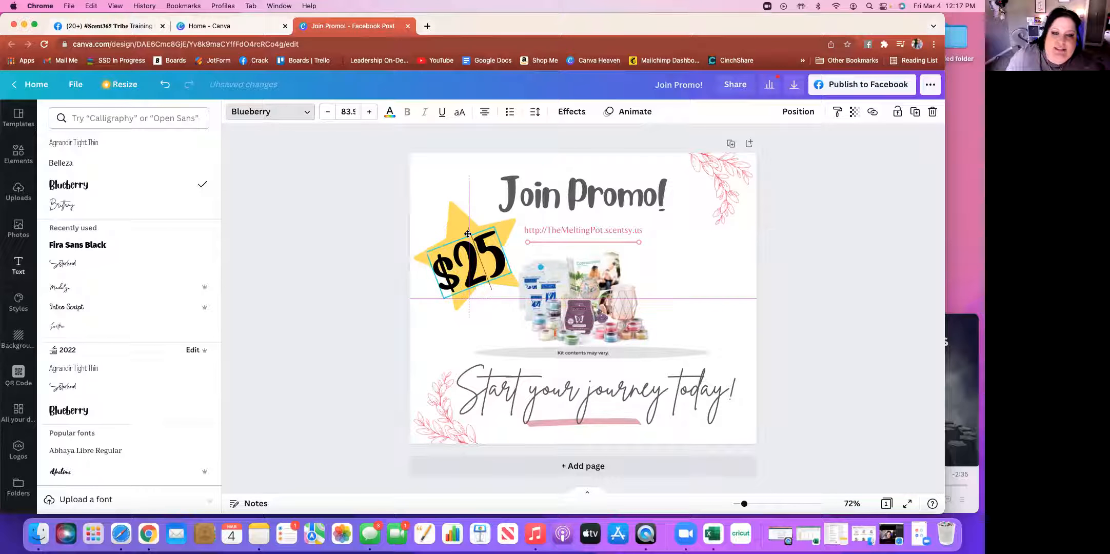
drag(512, 273, 498, 271)
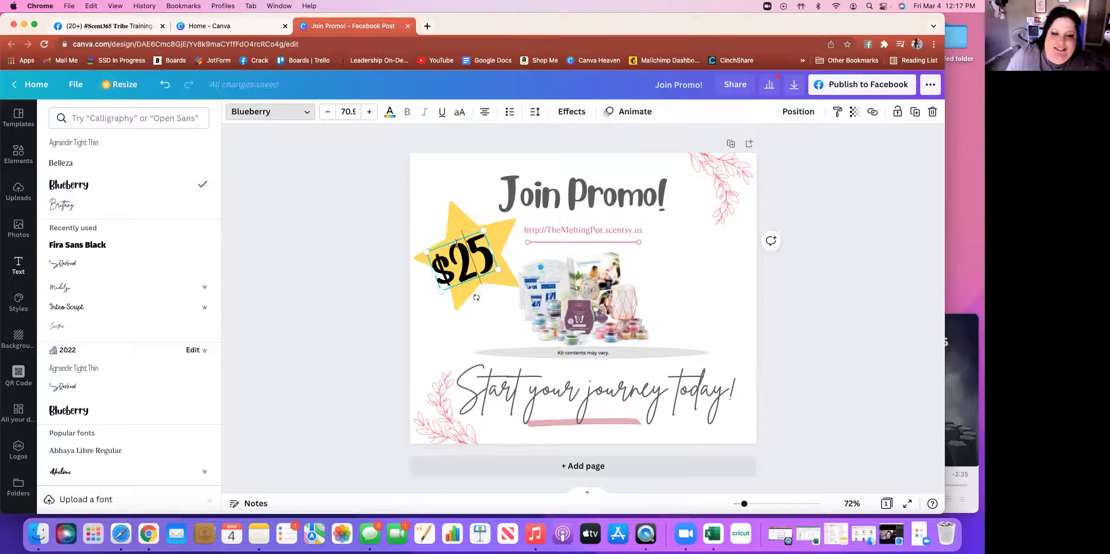
drag(449, 244, 457, 237)
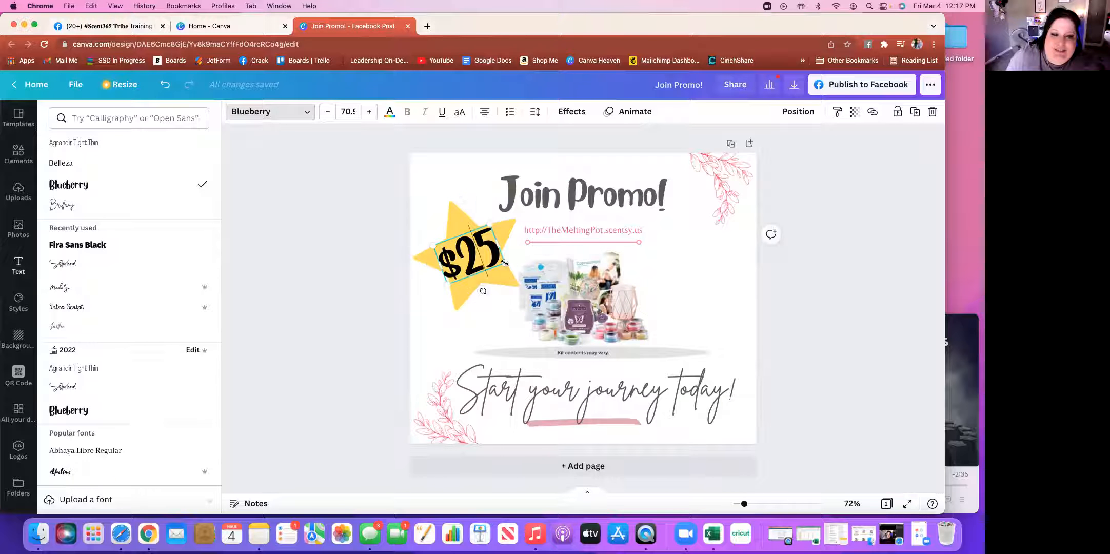
drag(504, 262, 500, 262)
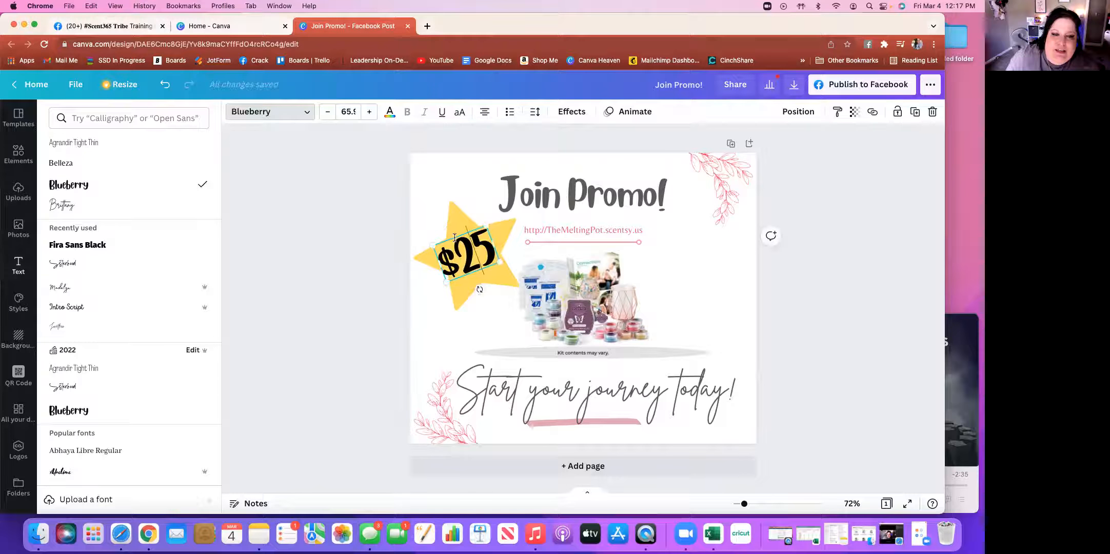
drag(454, 236, 459, 241)
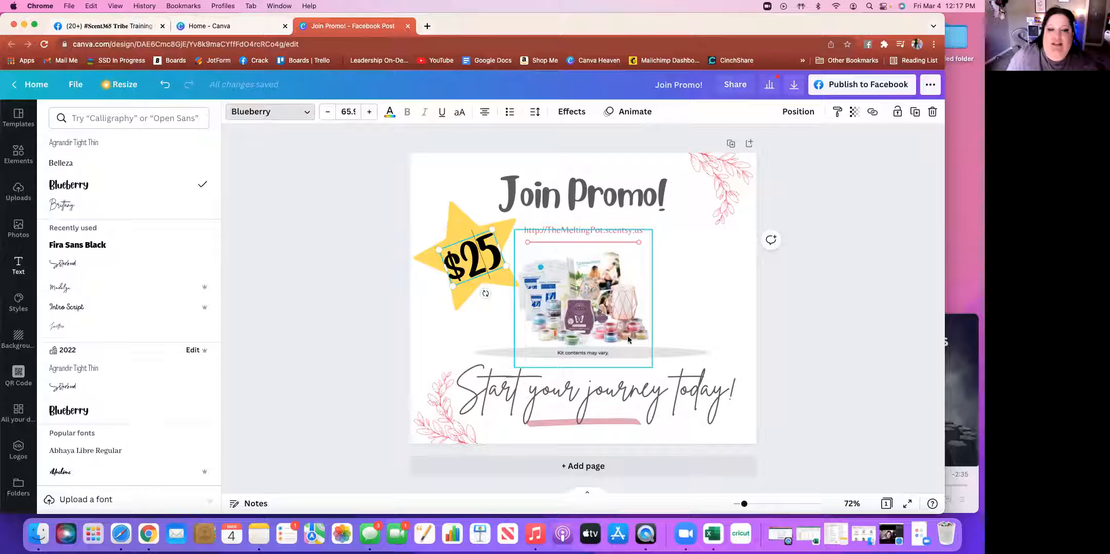
click(782, 314)
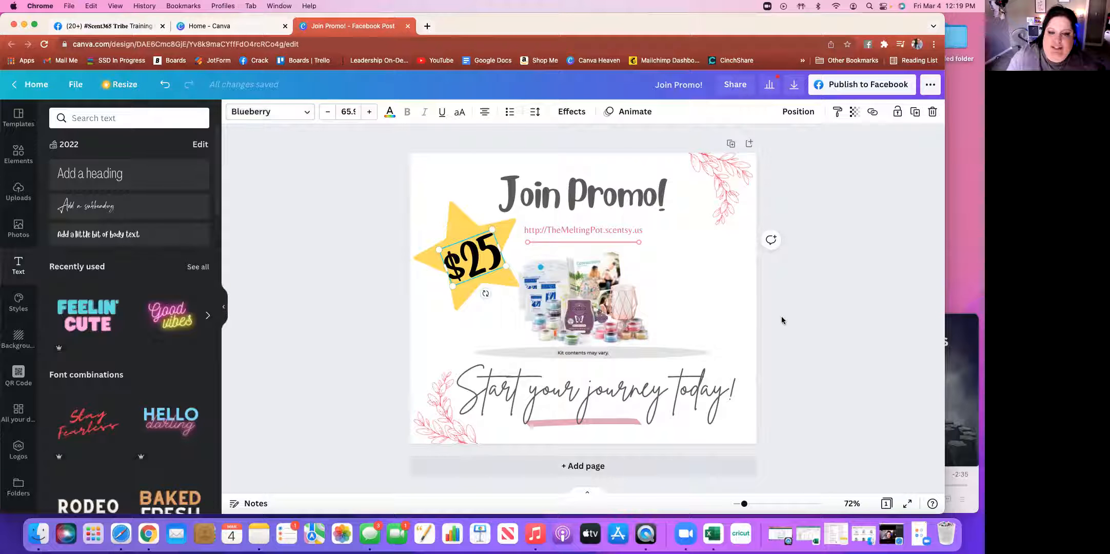
Rename the design to 'March Join FB Pic'
click(782, 316)
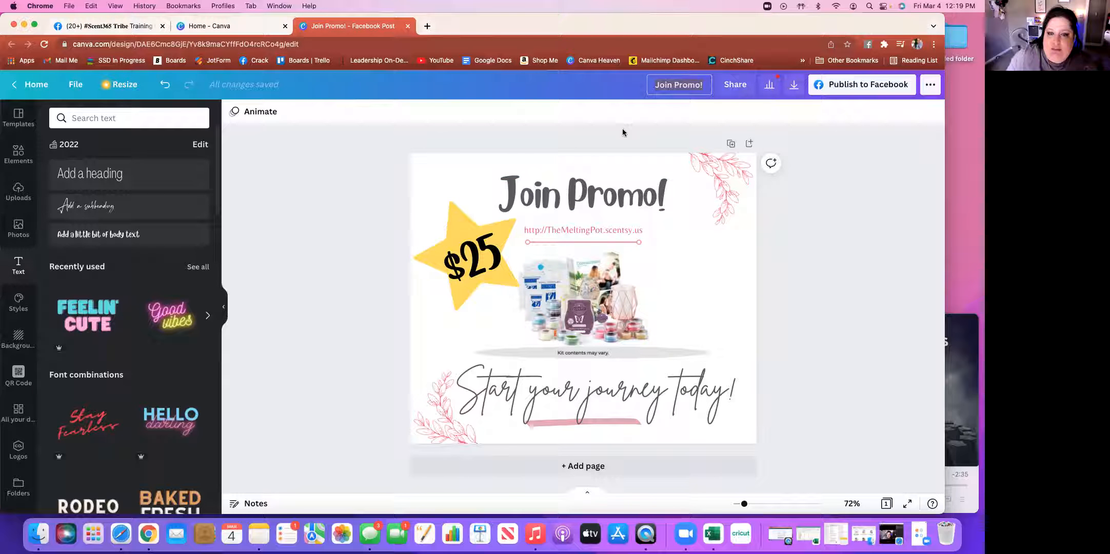
text(M)
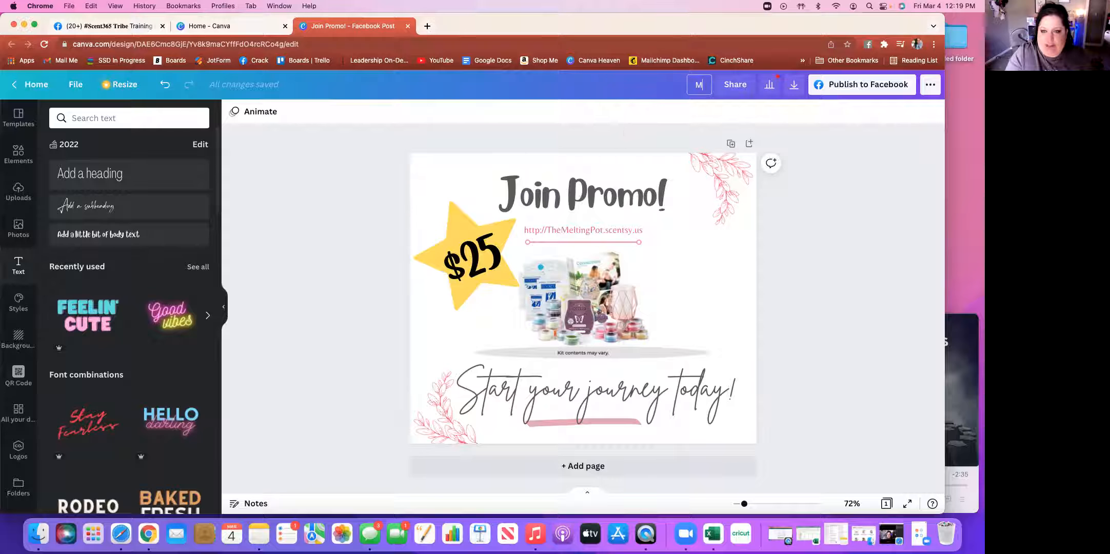
text(arch Join)
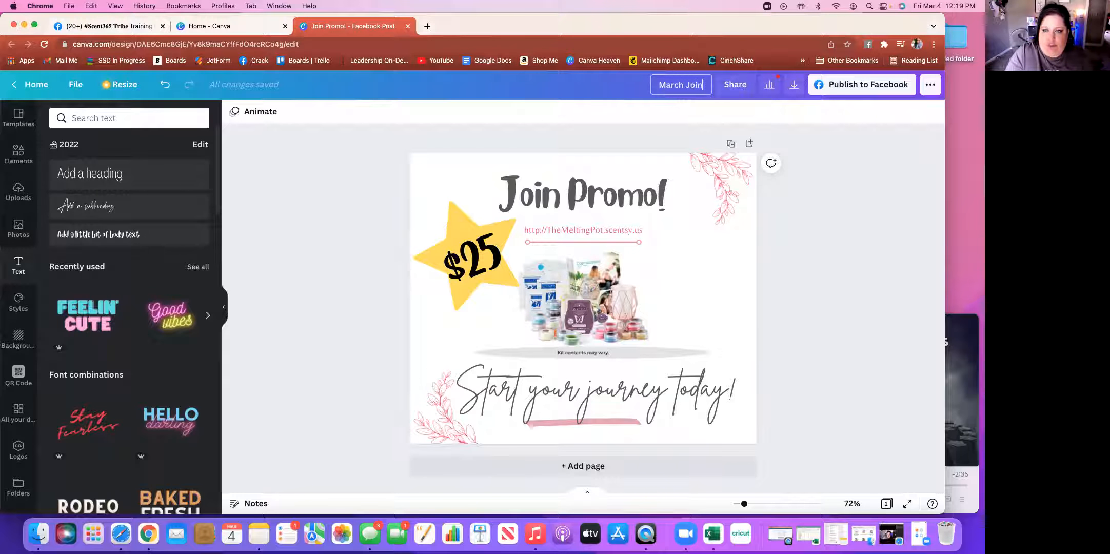
text( FB)
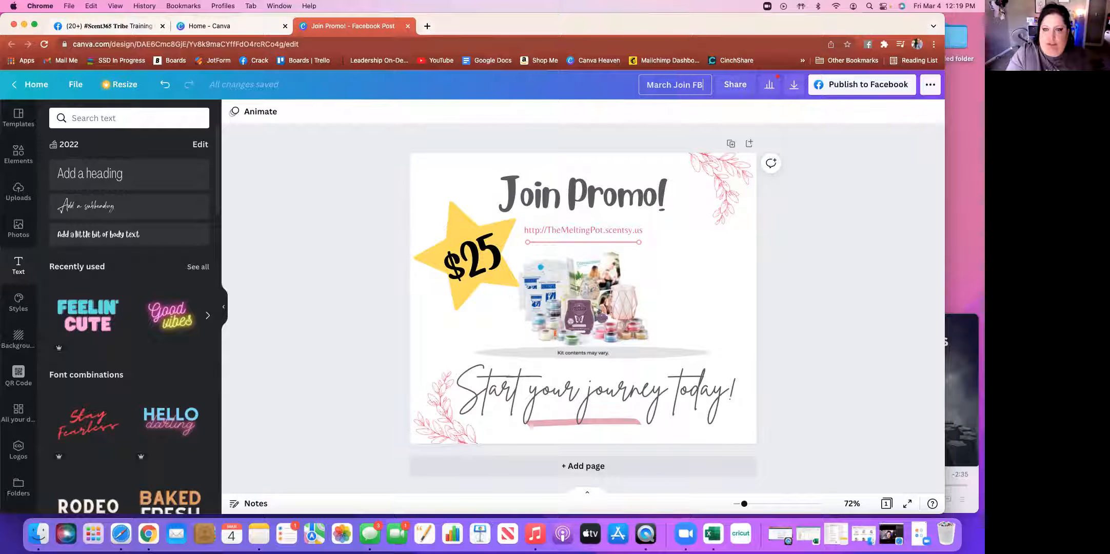
text( Pic)
key(Return)
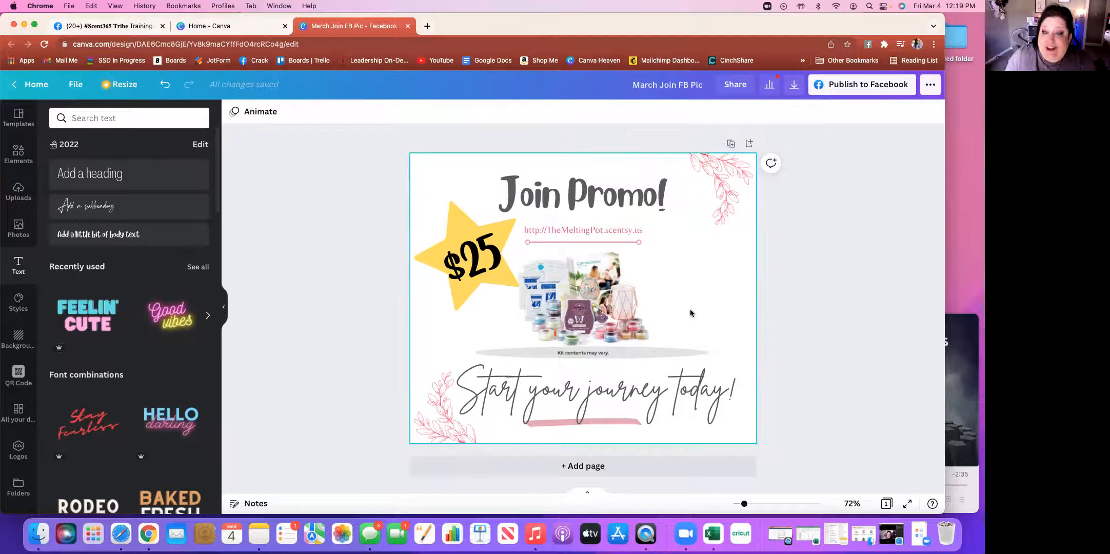
Download the design as a PNG file, 'March Join FB Pic.png'
click(795, 88)
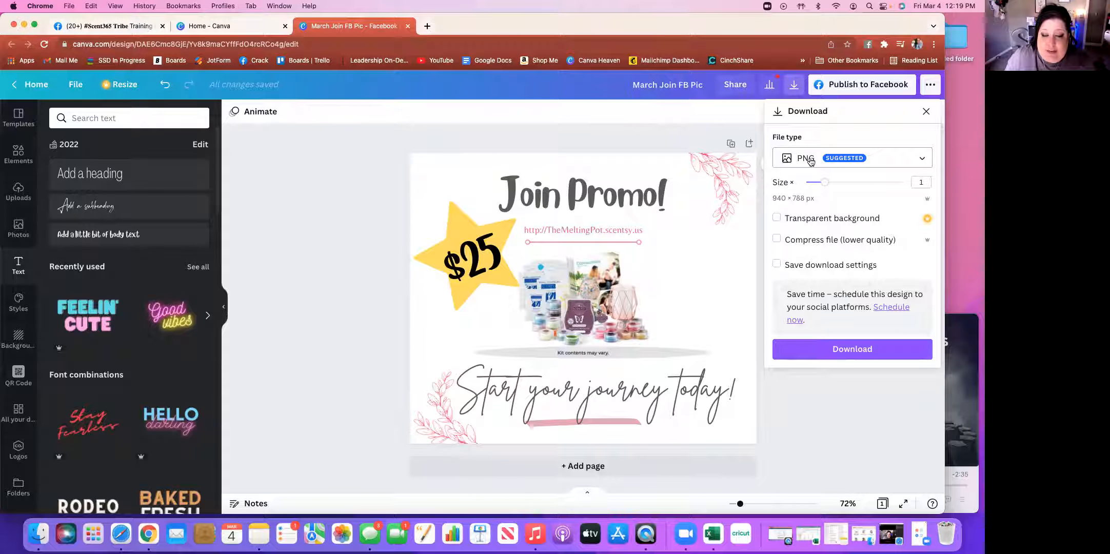
click(922, 160)
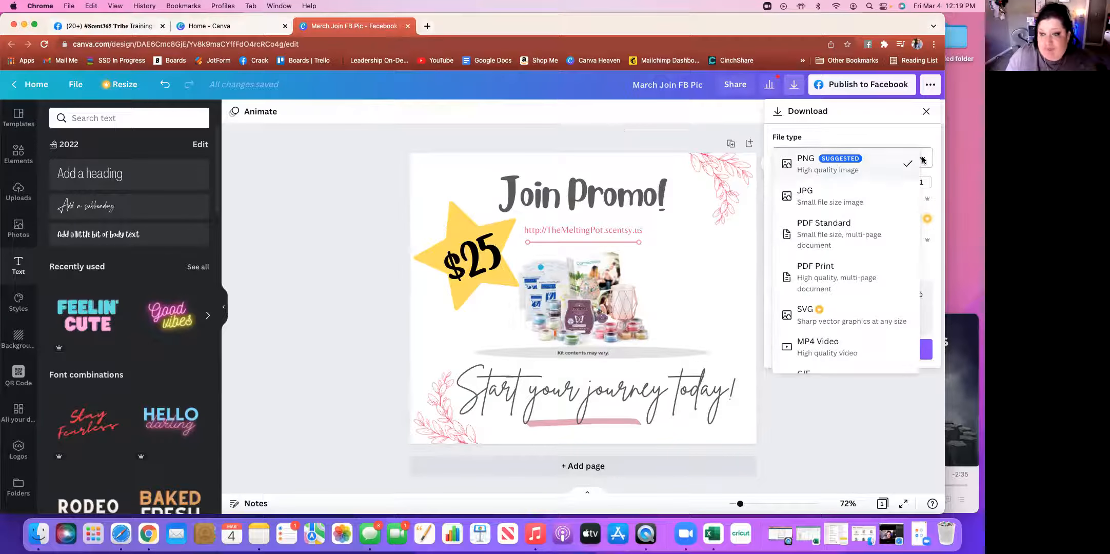
scroll(870, 194, up, 5)
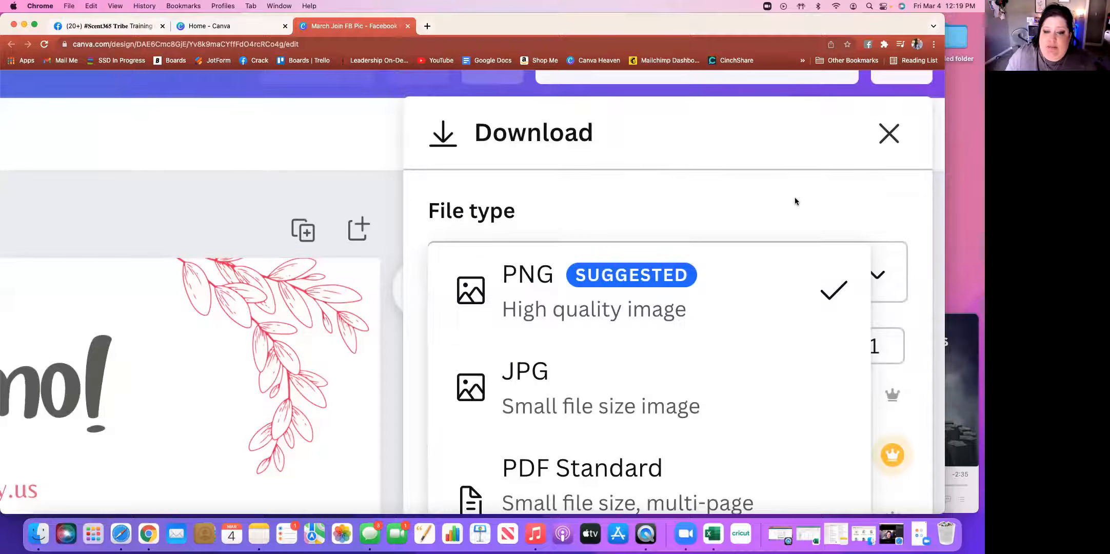
scroll(795, 200, down, 5)
scroll(795, 197, down, 3)
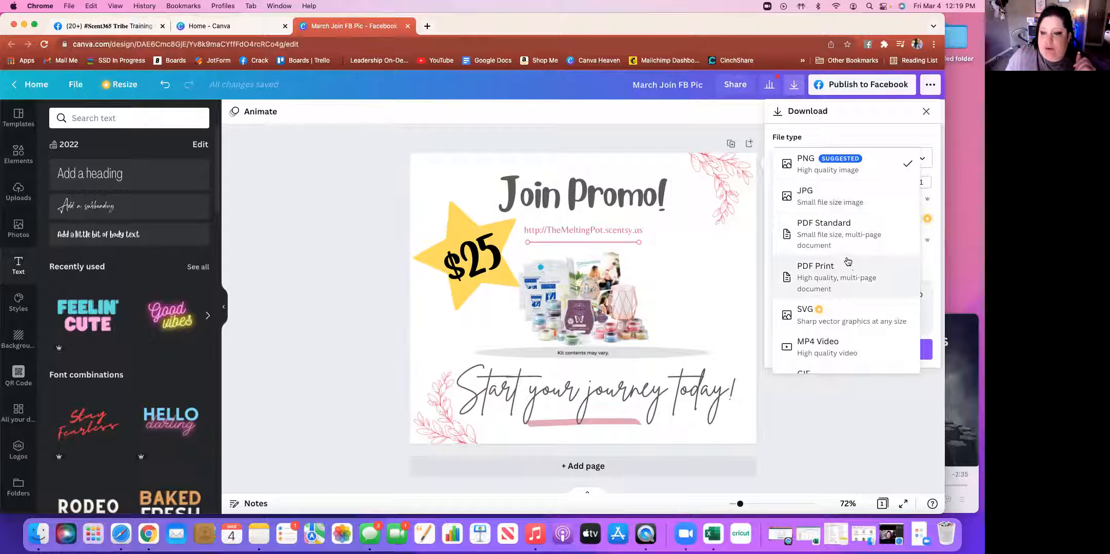
scroll(839, 344, down, 1)
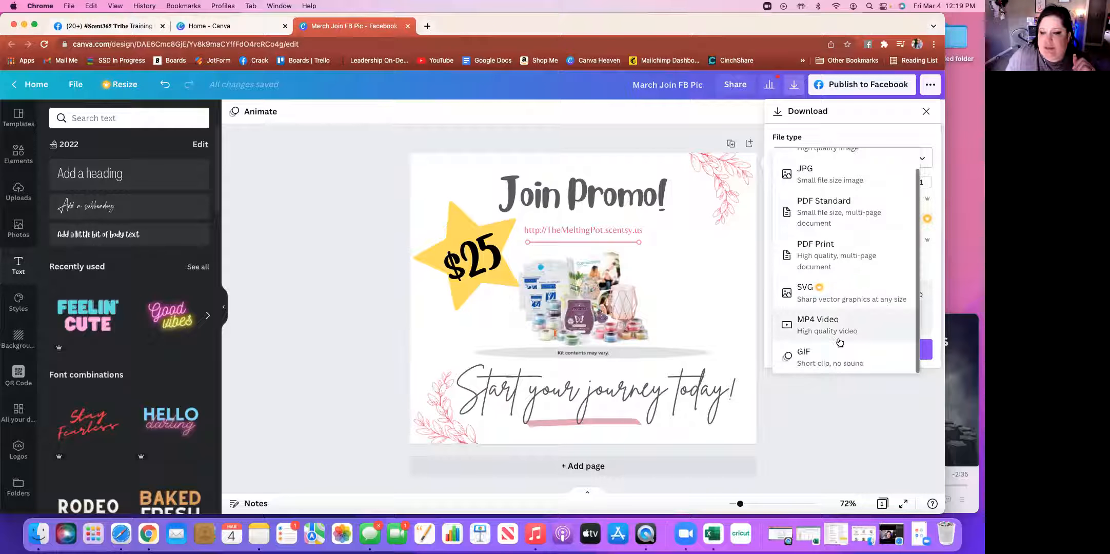
scroll(814, 257, up, 1)
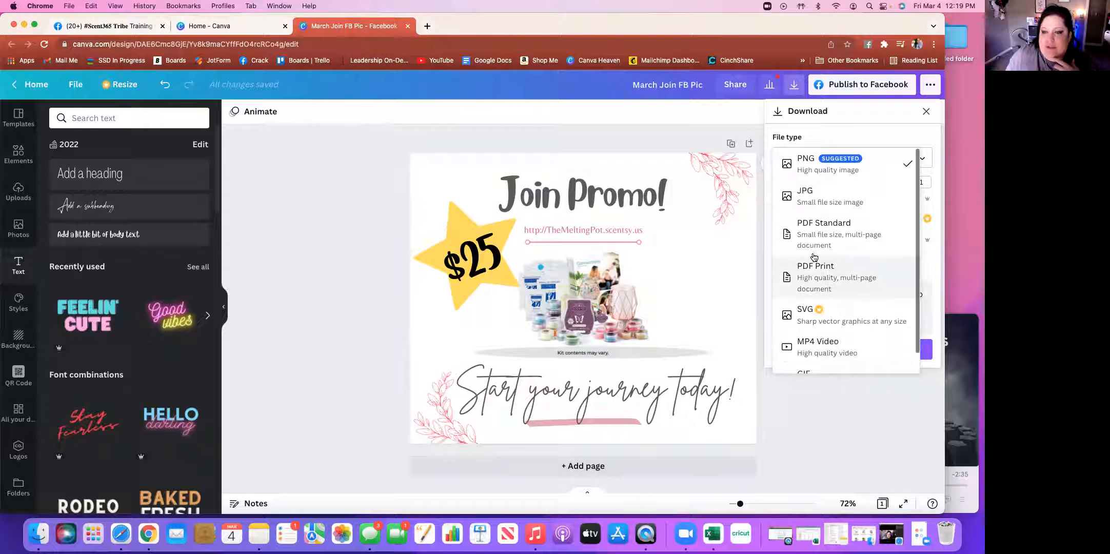
click(803, 174)
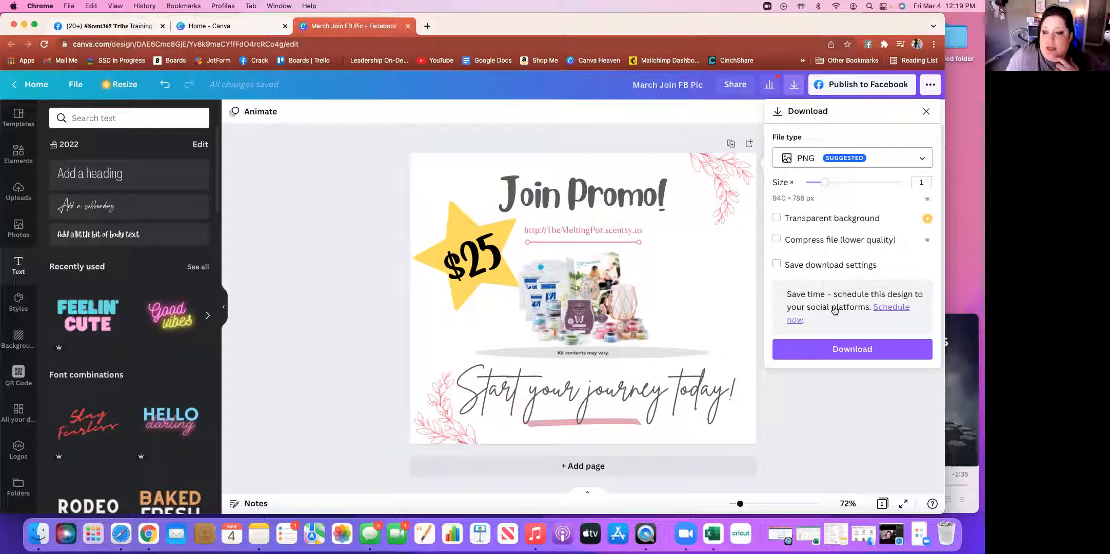
click(854, 350)
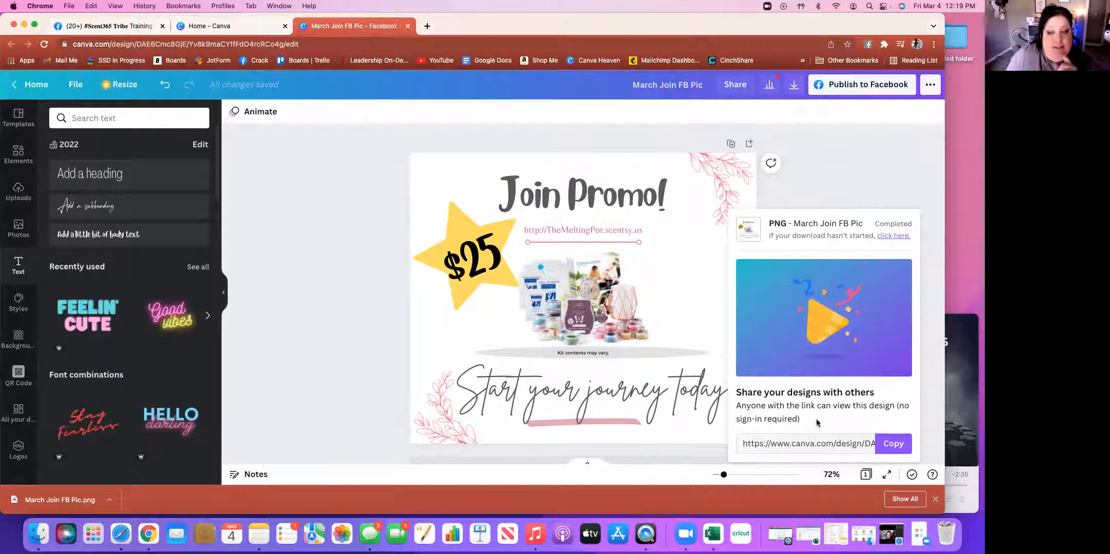
Dismiss the download confirmation card to reveal the full design
click(863, 156)
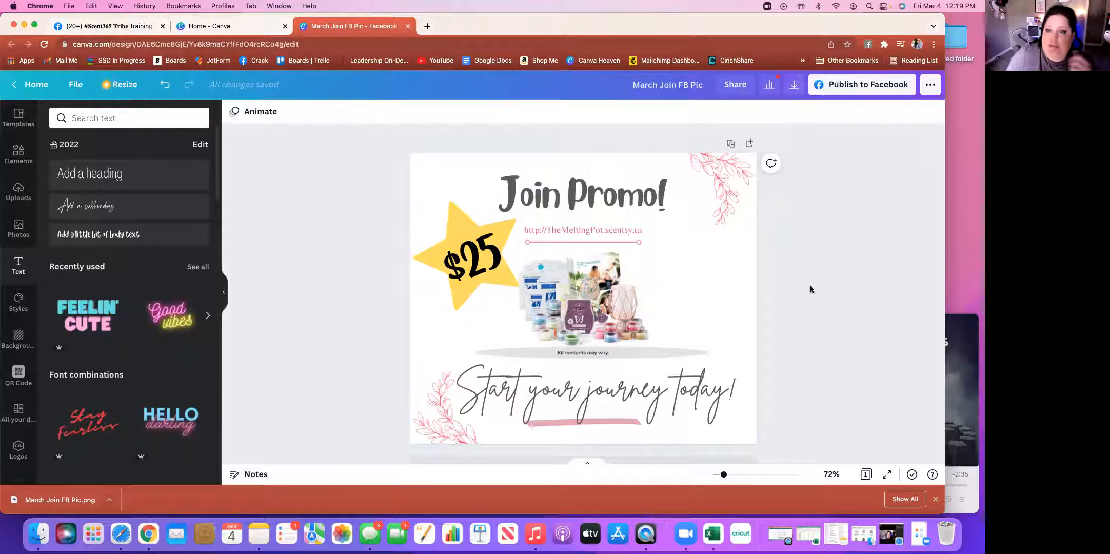
Open the Share options and show the link permission choices: edit, template, or view
click(735, 88)
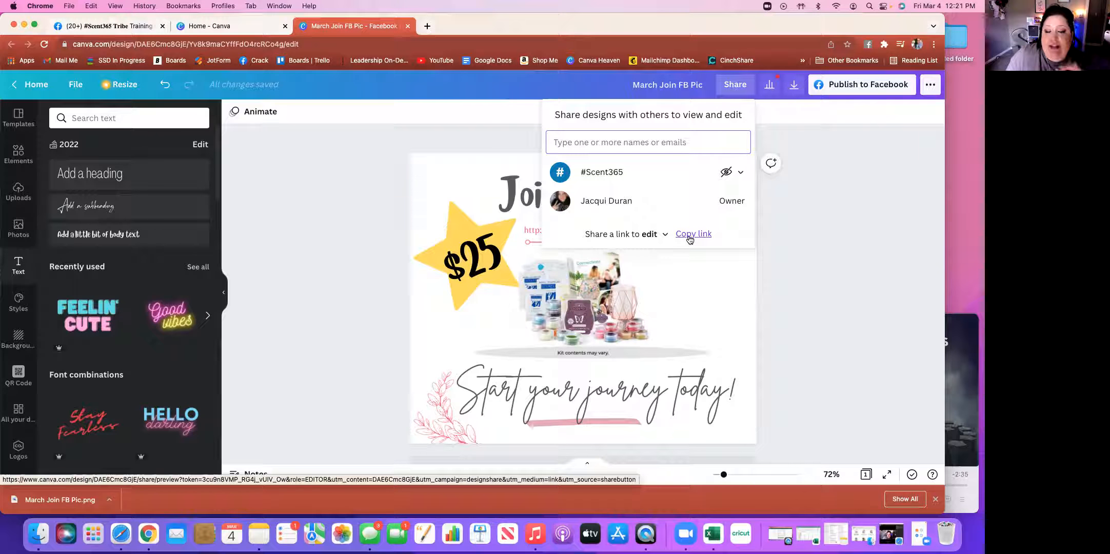
click(664, 235)
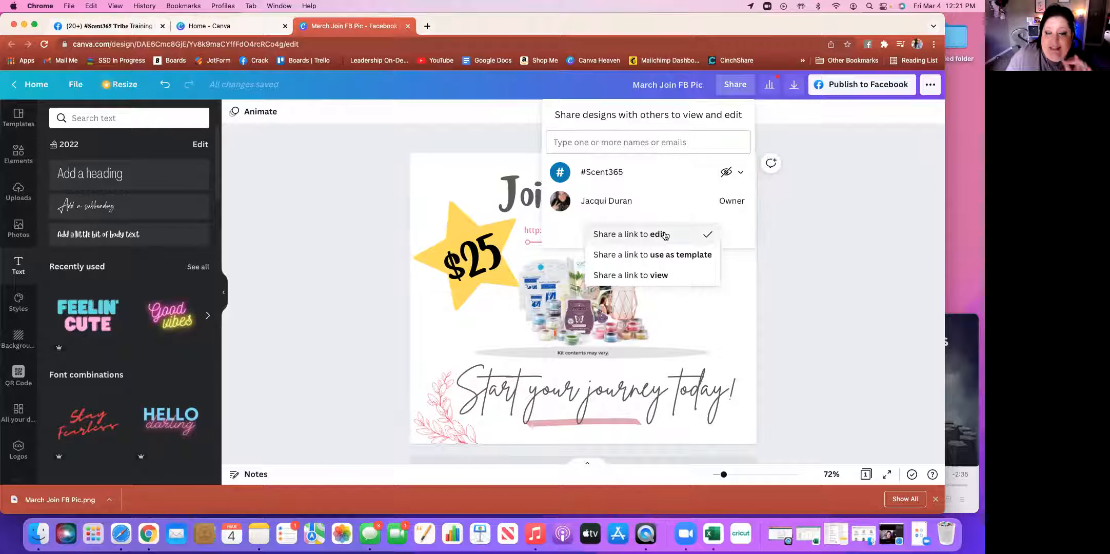
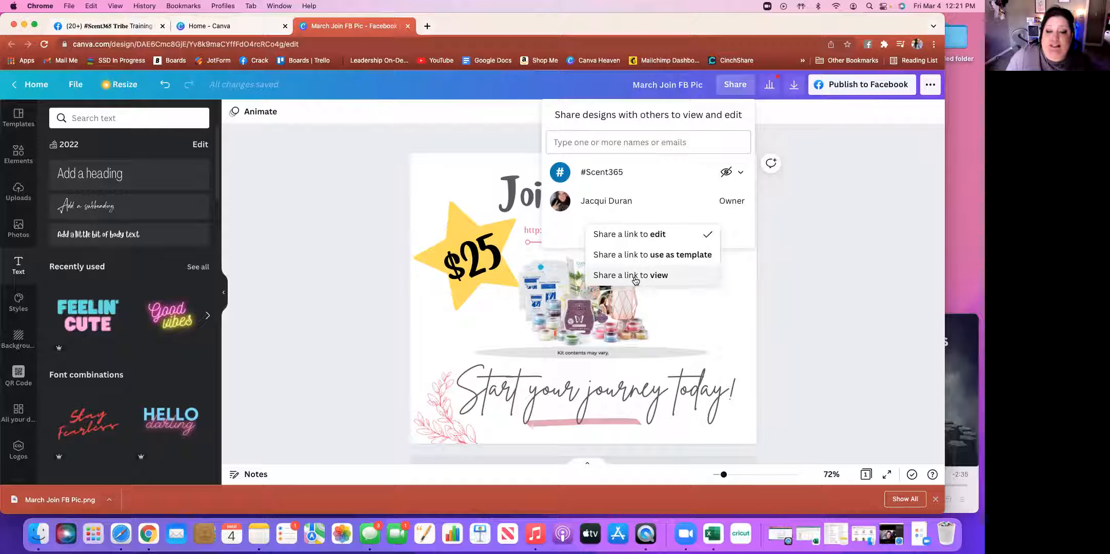
Copy a use-as-template share link to the design and go to the Facebook group tab
click(656, 256)
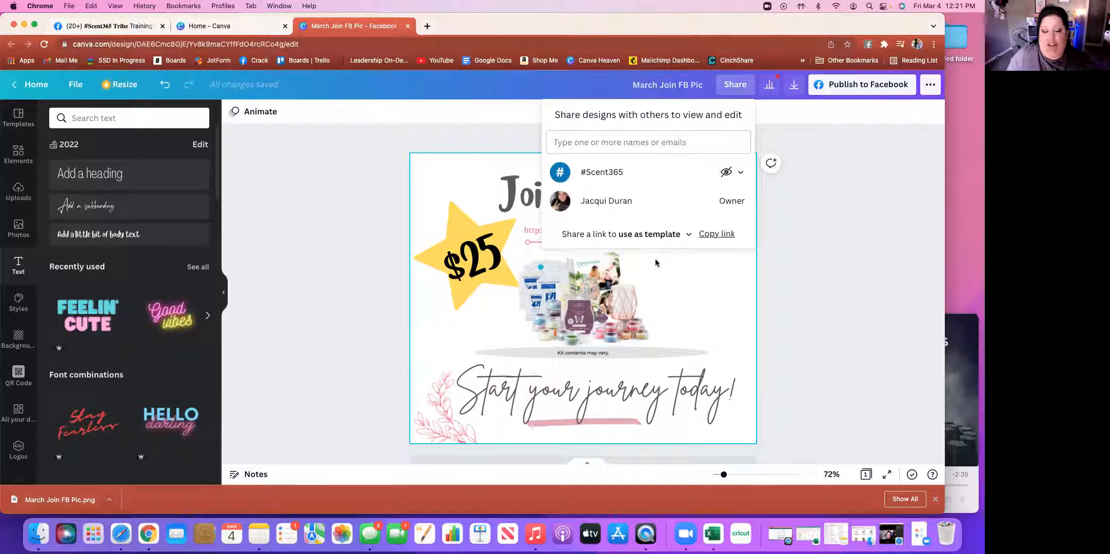
click(710, 236)
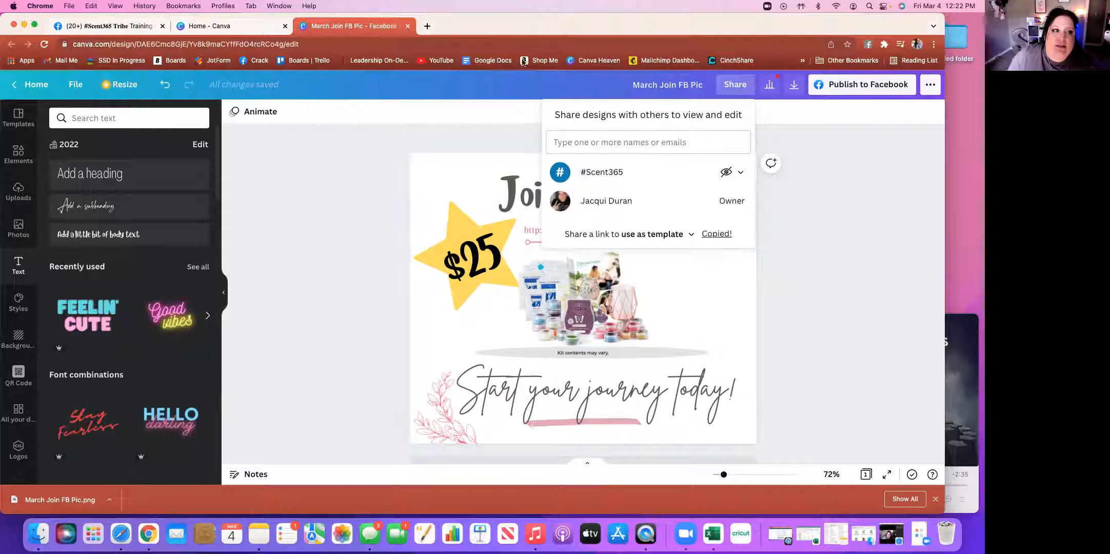
click(124, 28)
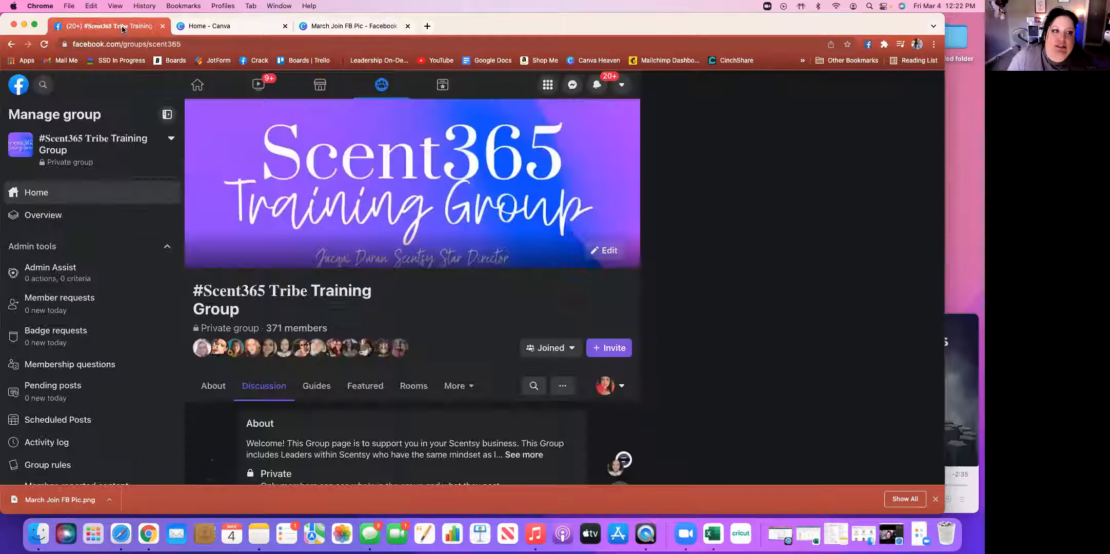
Scroll down the training group page and start writing a new group post
scroll(611, 406, down, 6)
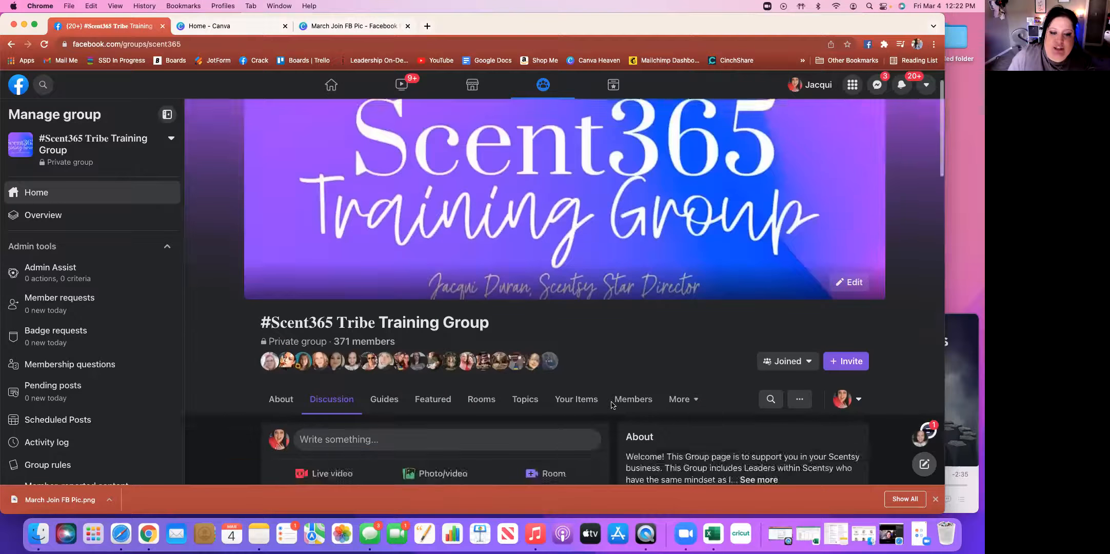
click(413, 177)
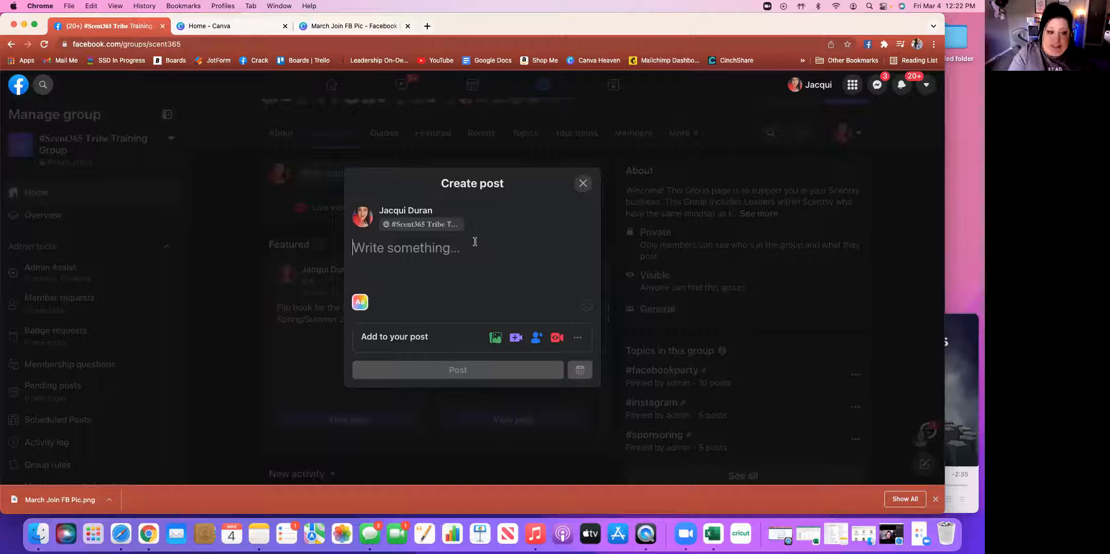
Write the caption 'Template from our Canva session today! #canva #joinpromo'
text(Te)
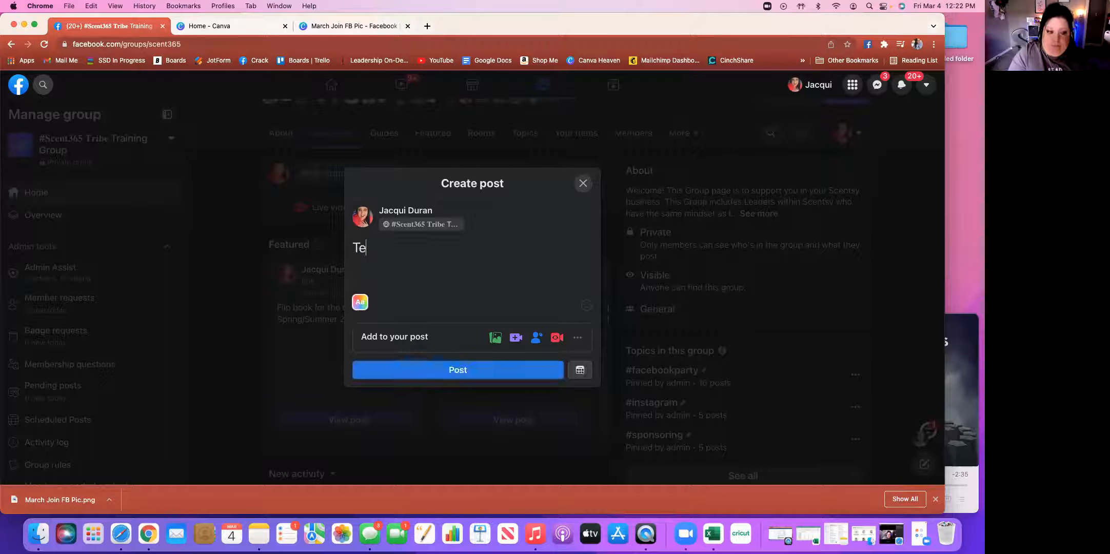
text(mplate from)
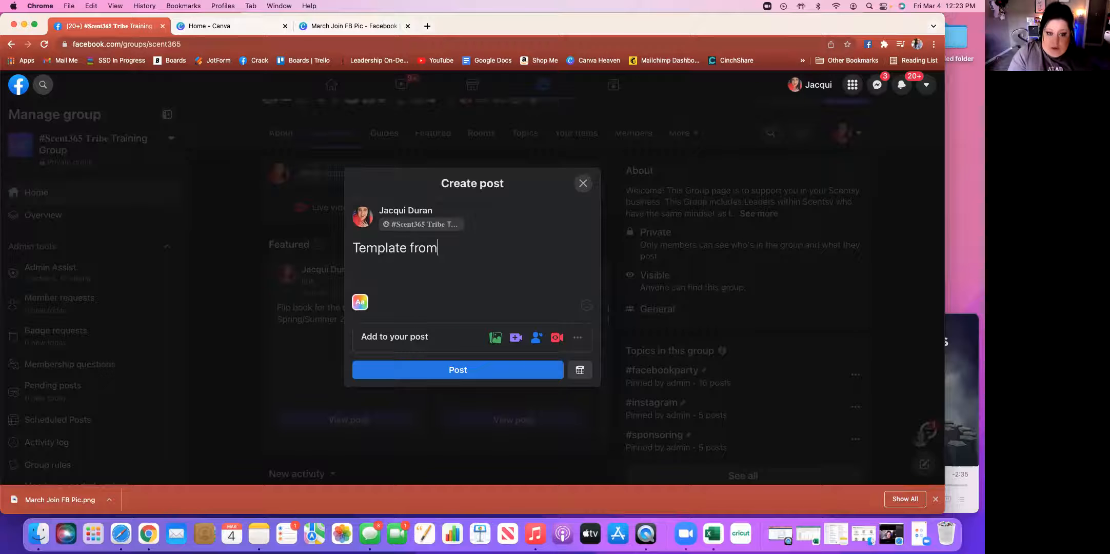
text( our Canva )
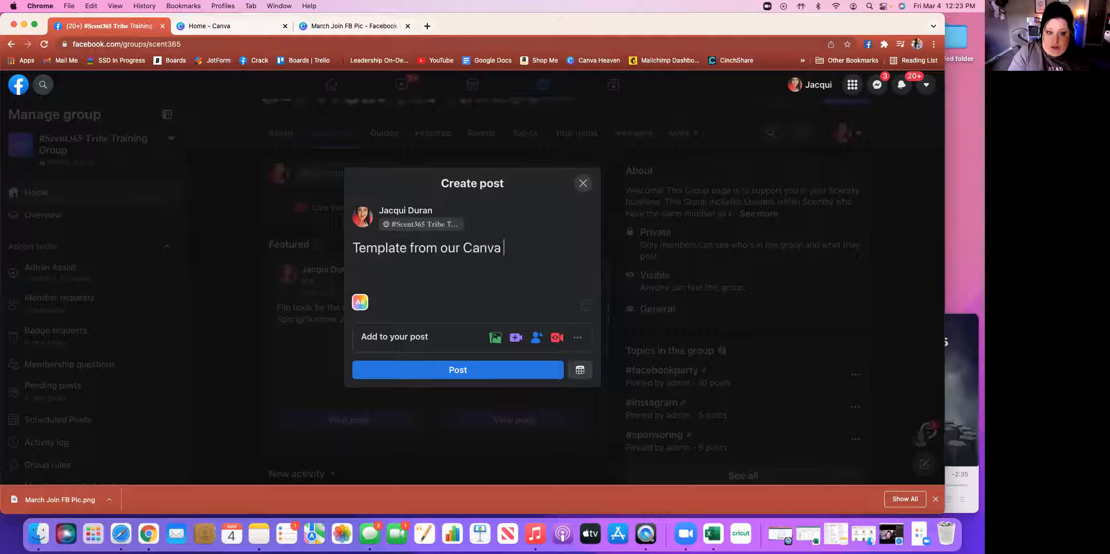
text(session today)
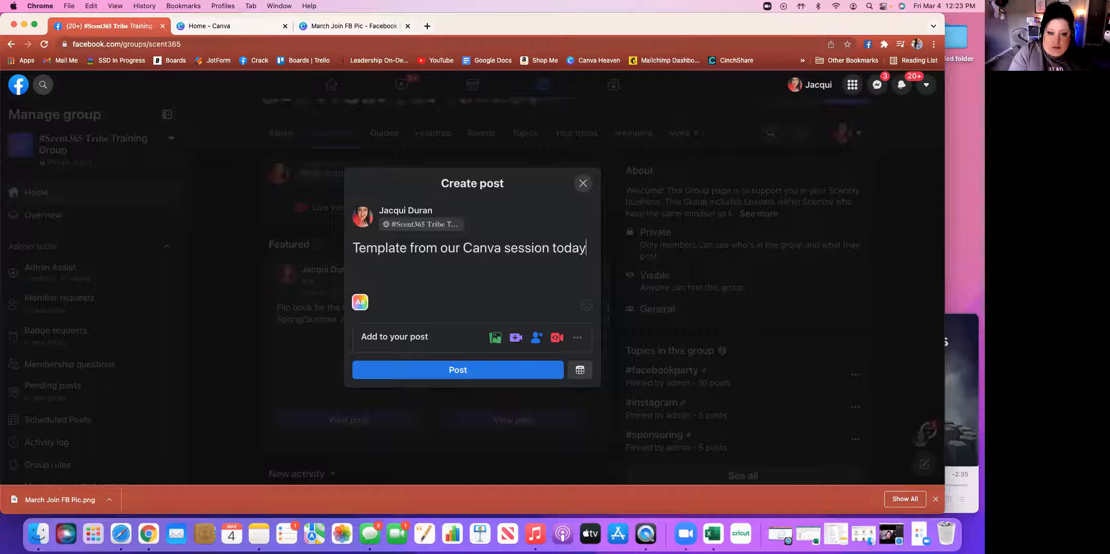
text(! #can)
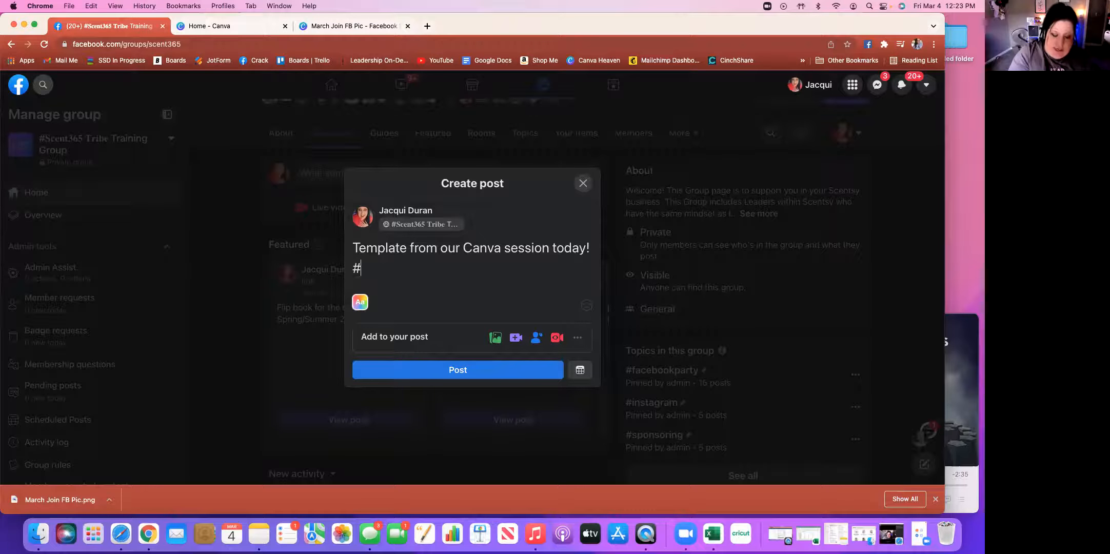
text(va)
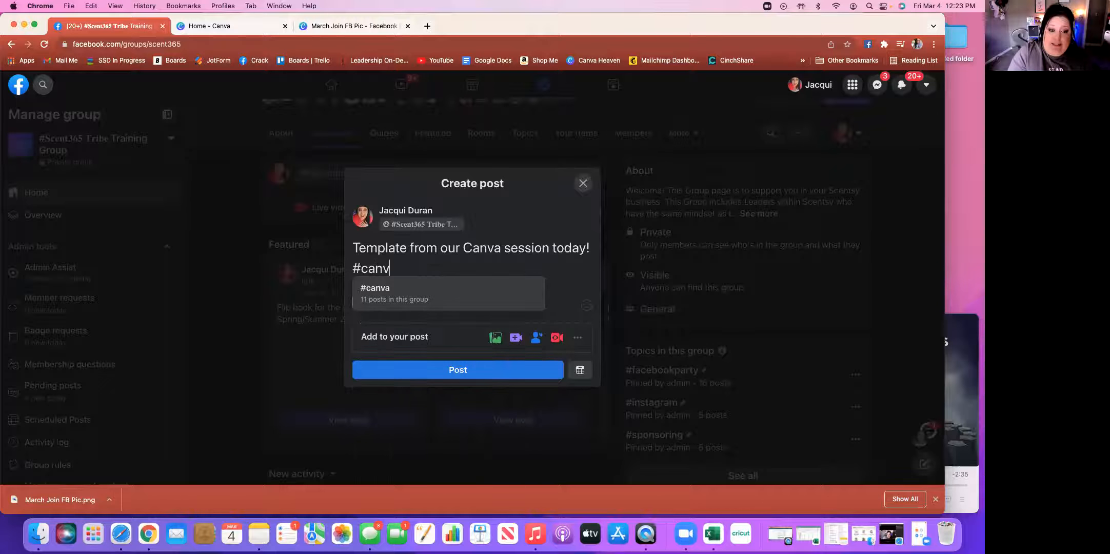
click(423, 294)
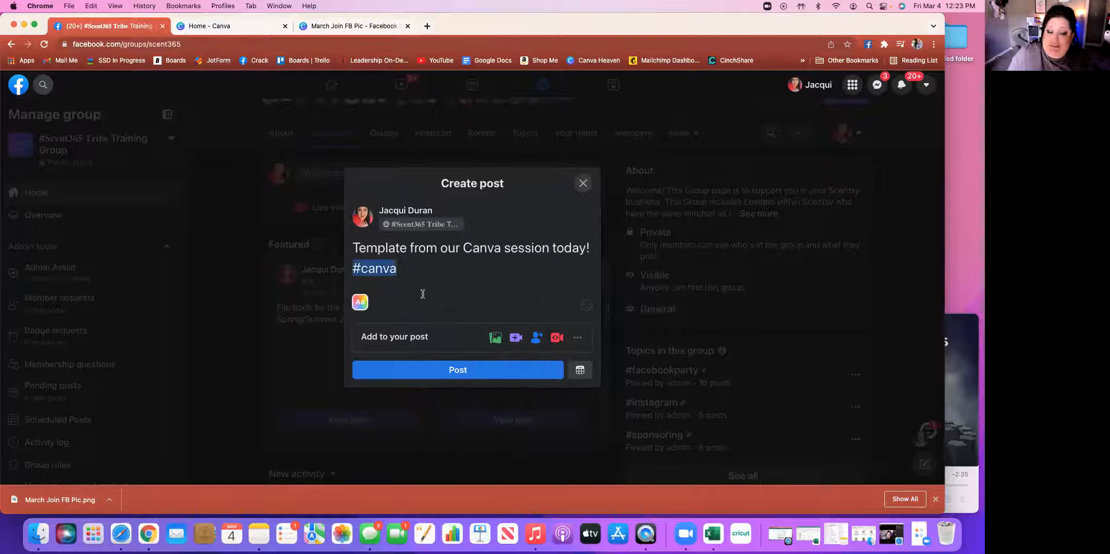
text(#join)
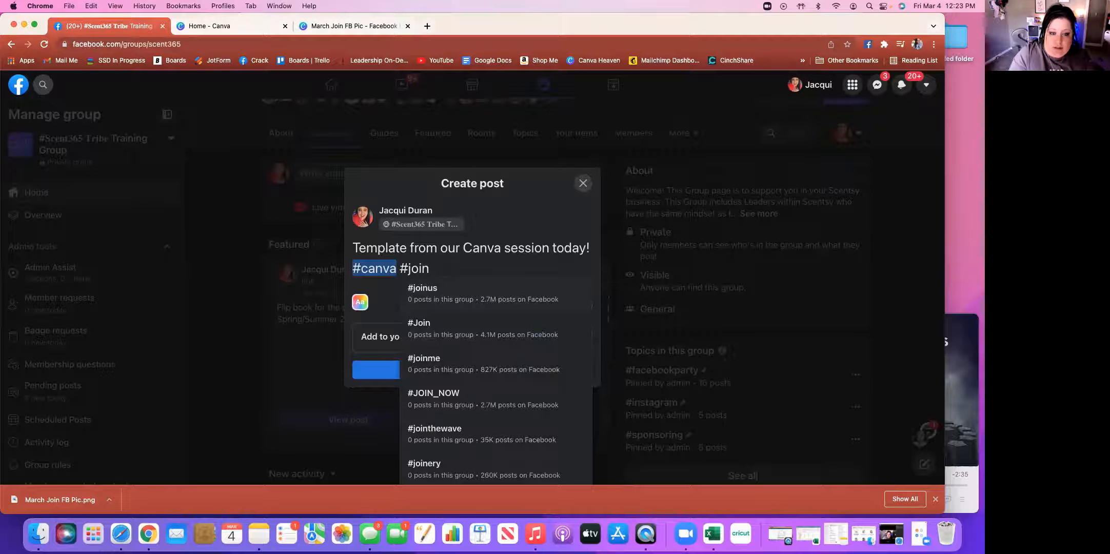
text(promo)
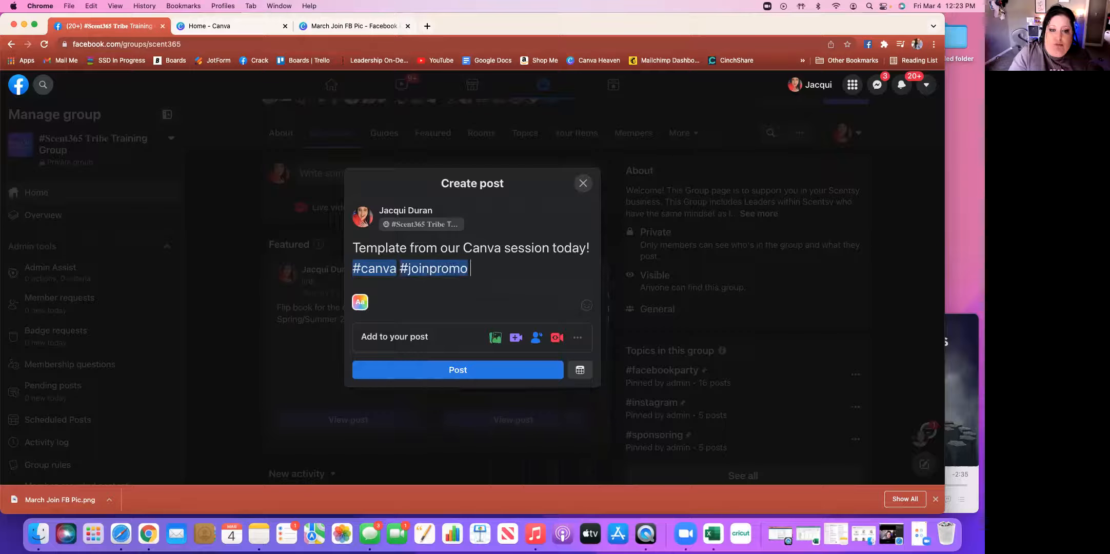
Paste the copied Canva template link into the post and publish it to the group
right_click(478, 268)
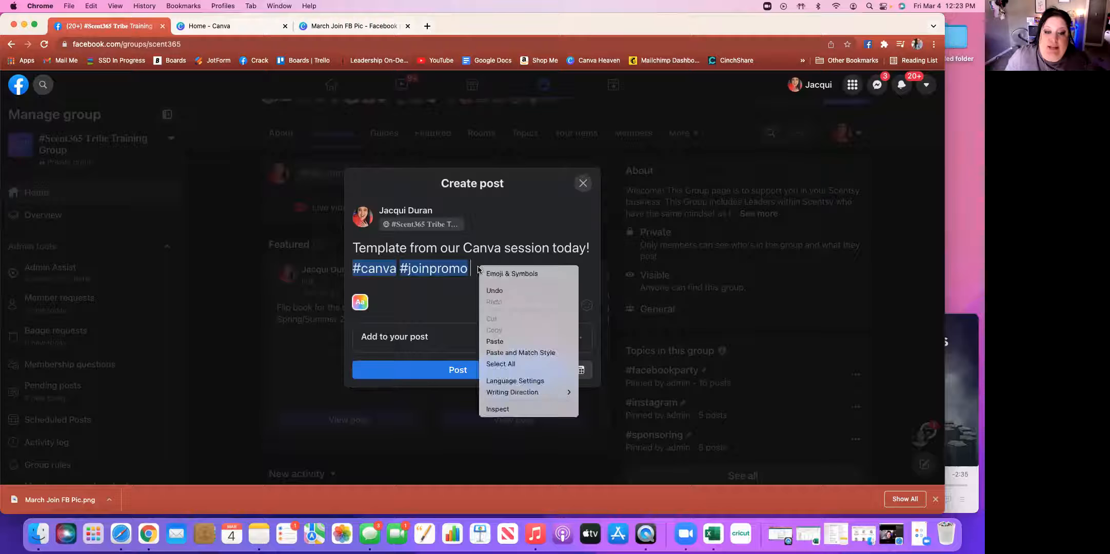
click(505, 342)
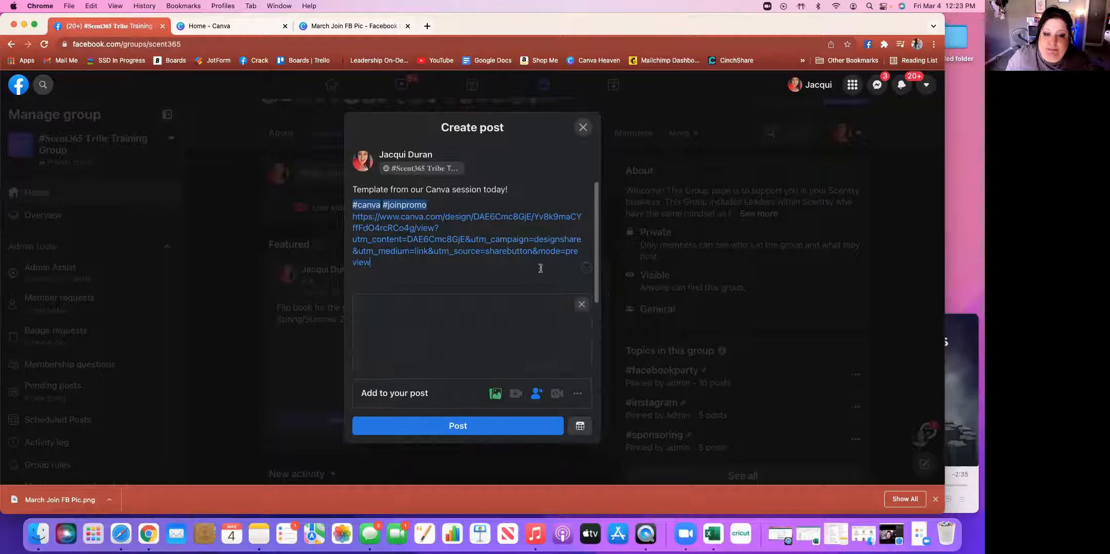
scroll(540, 267, down, 3)
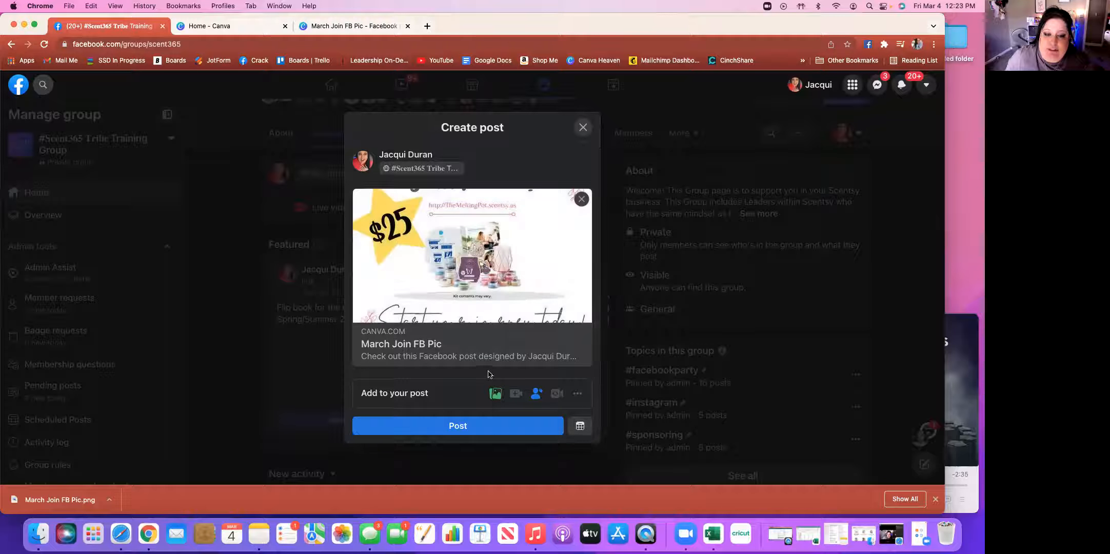
click(467, 430)
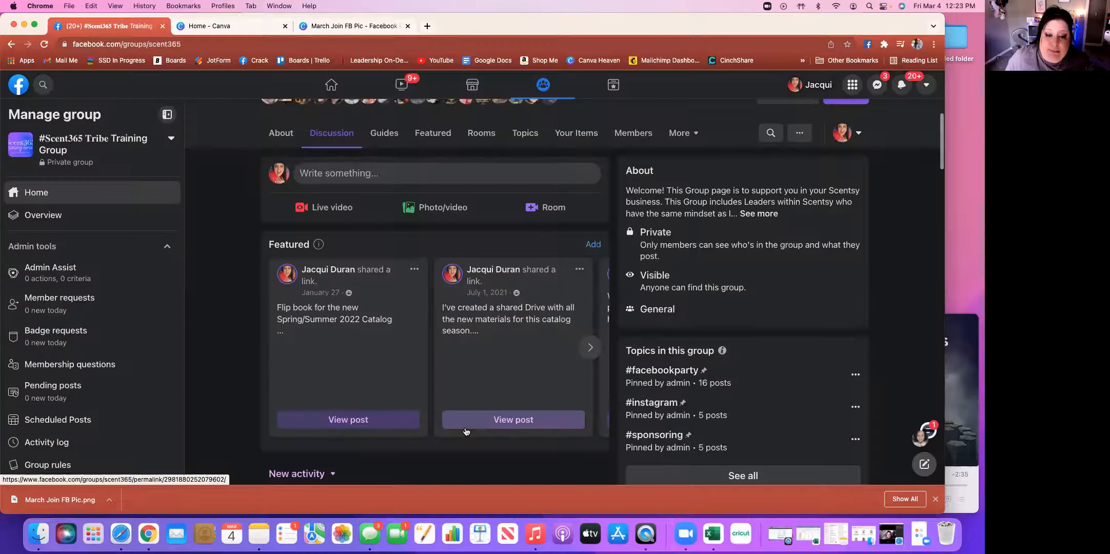
Check the new post in the group feed, then return to the Canva design with the Share panel closed
scroll(543, 398, down, 10)
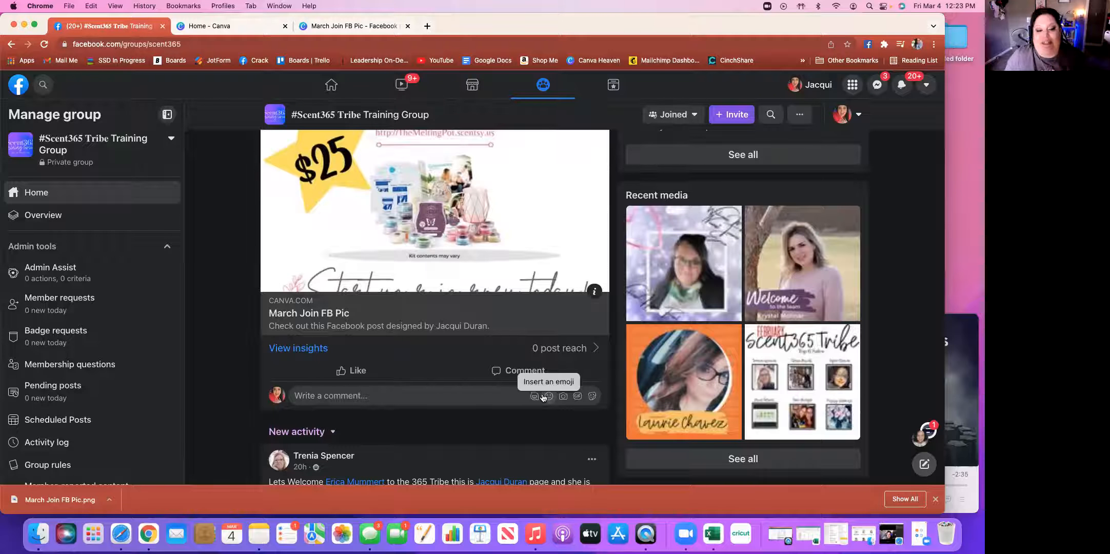
scroll(543, 398, up, 6)
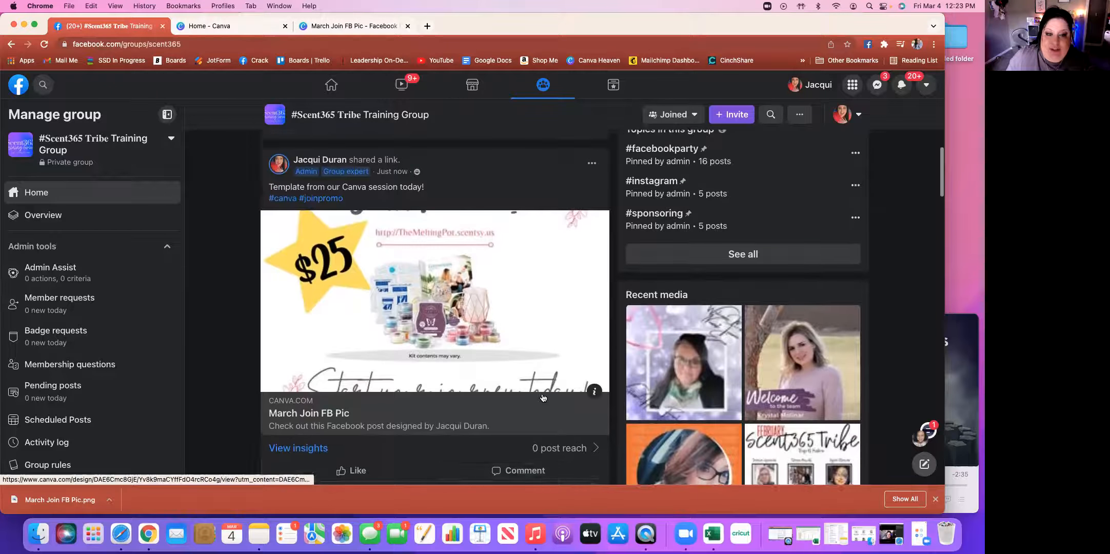
scroll(543, 397, up, 5)
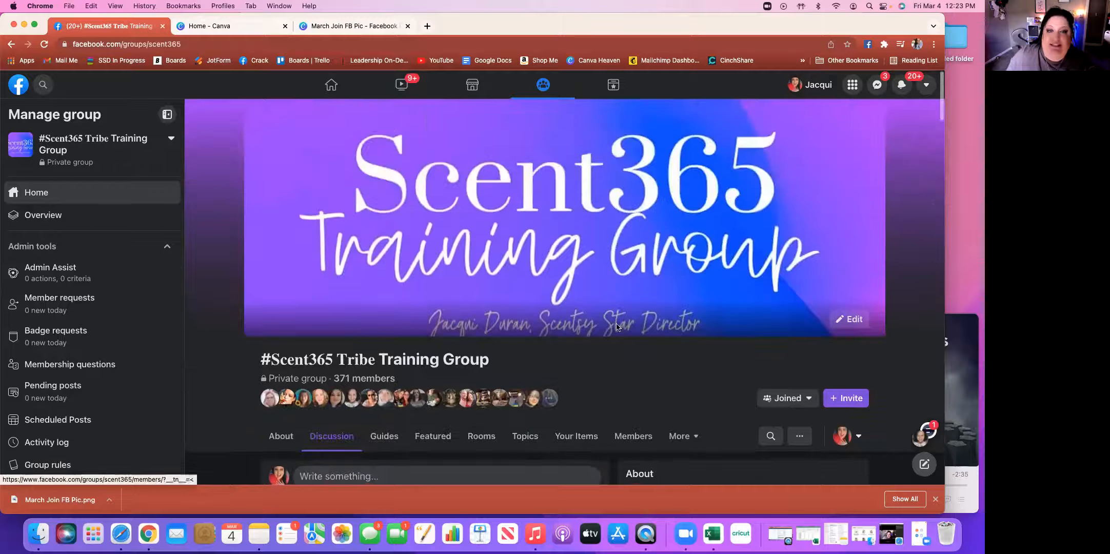
click(393, 25)
click(815, 233)
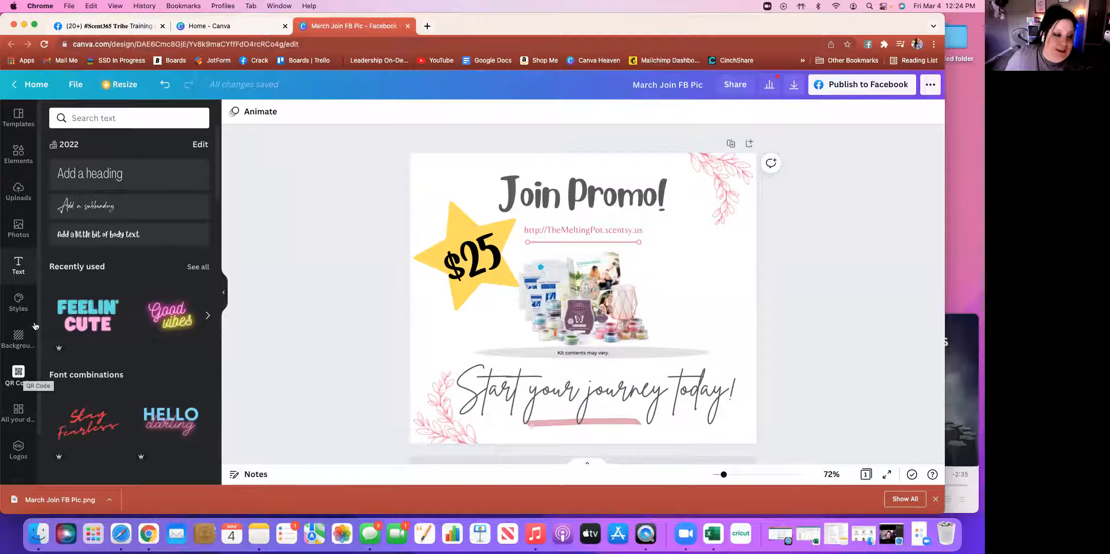
Browse the Styles presets, then view the Background options: landscapes, patterns, gradients and abstract
click(19, 301)
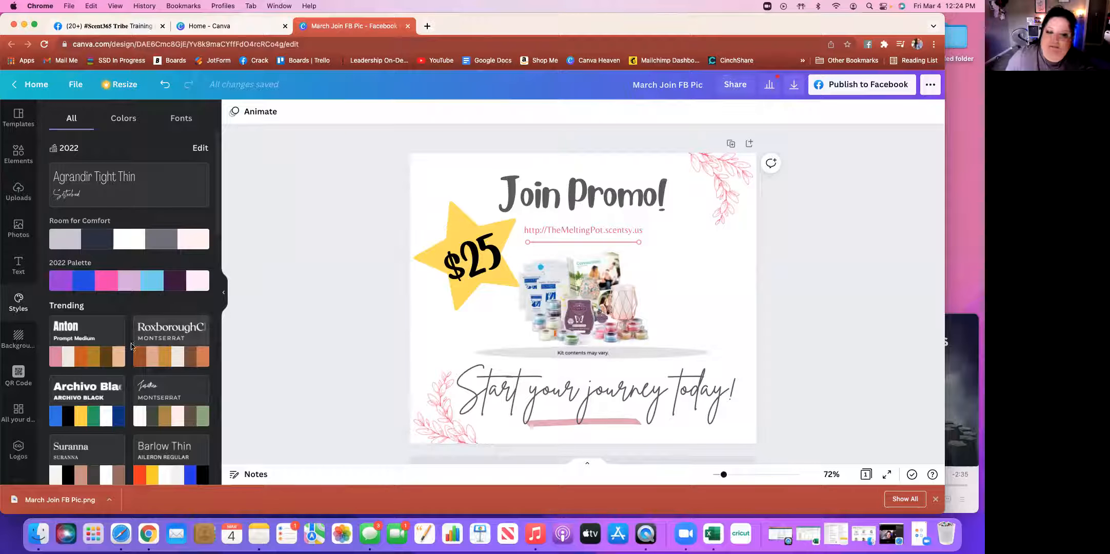
scroll(103, 364, down, 10)
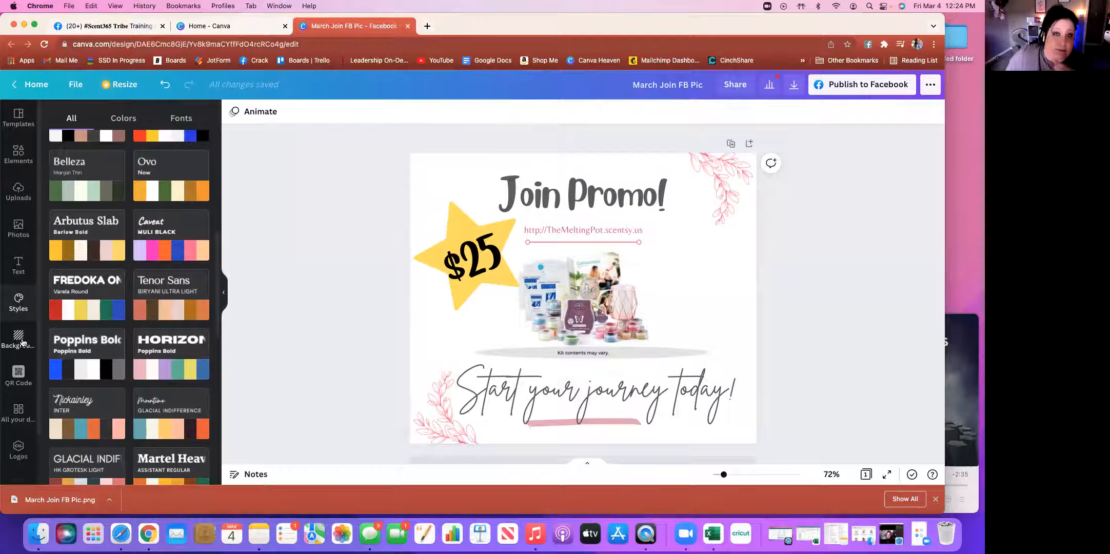
click(19, 337)
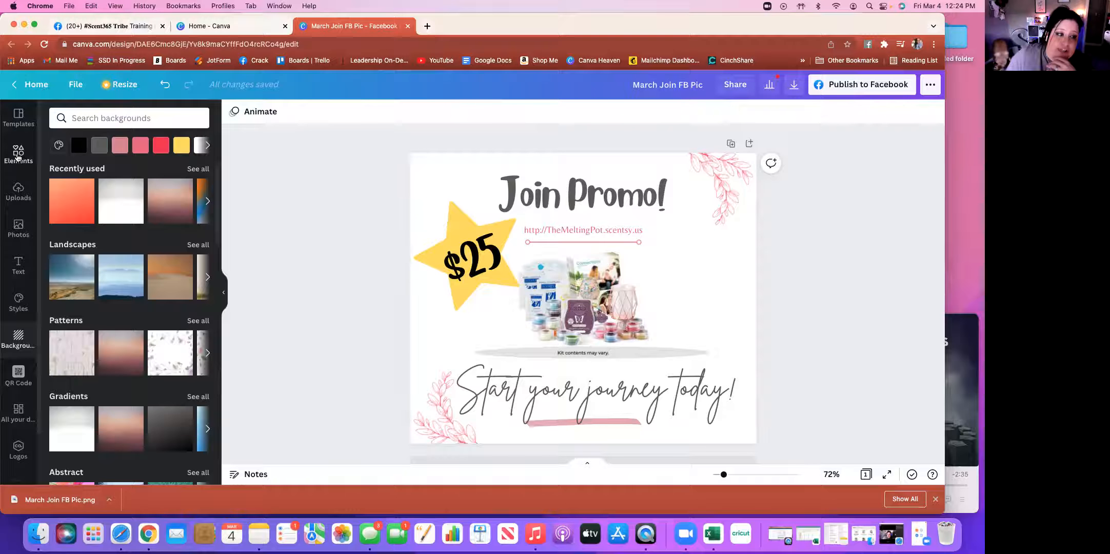
Search Canva elements for 'background' and scroll through the gradient, watercolour and pattern results
click(18, 155)
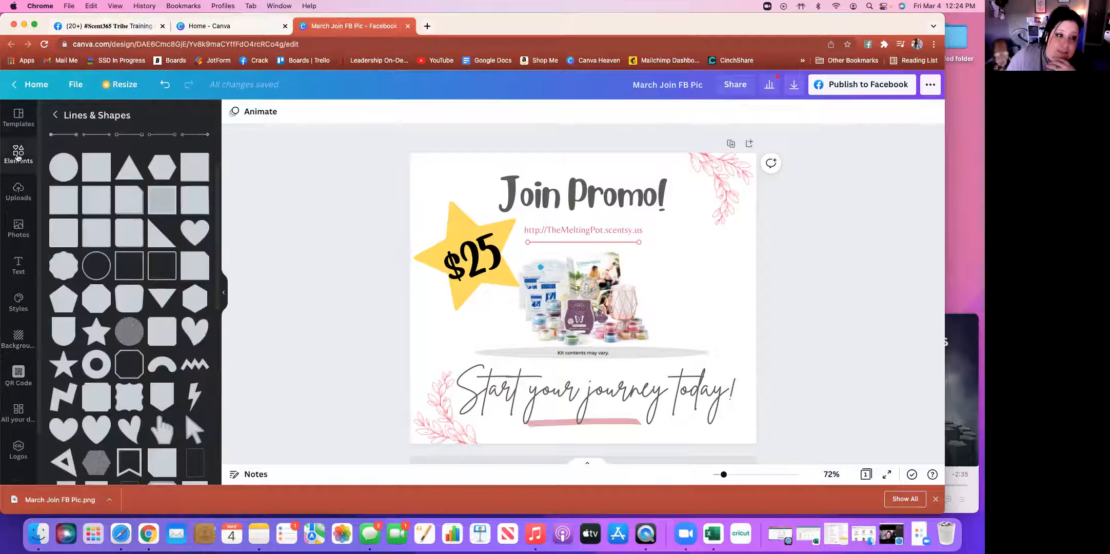
click(55, 115)
click(138, 119)
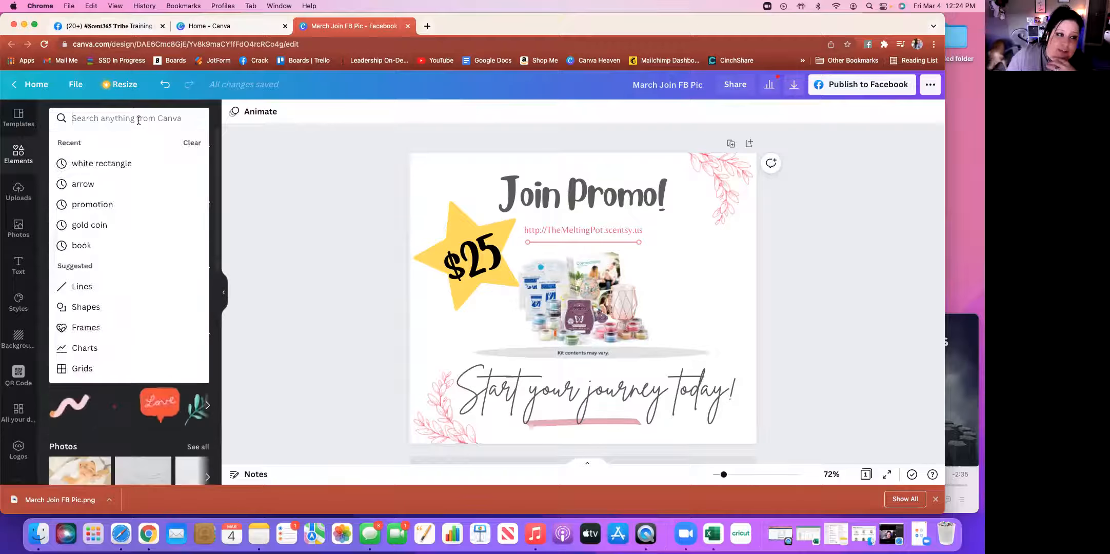
text(v)
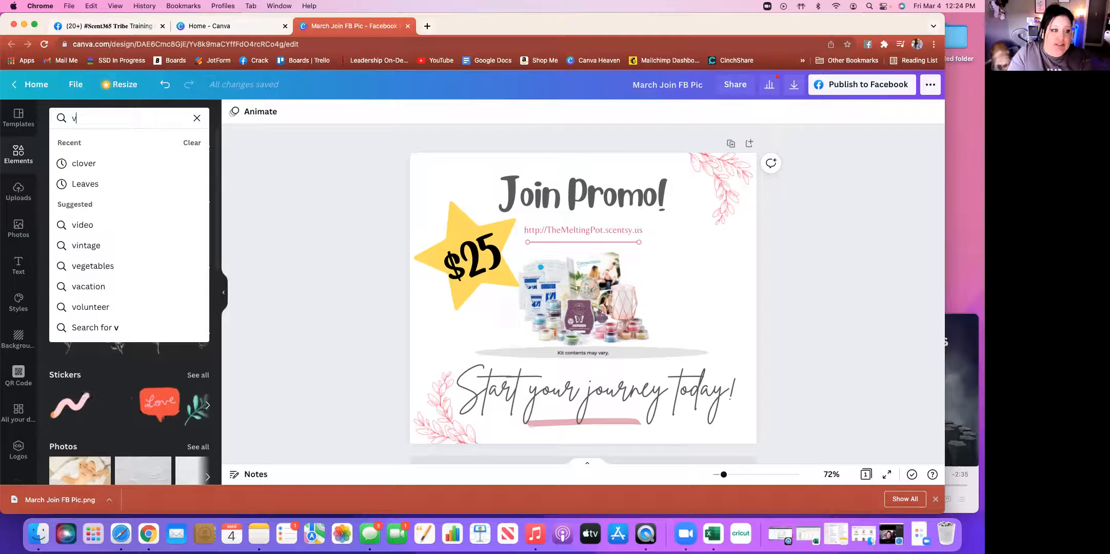
key(BackSpace)
text(back)
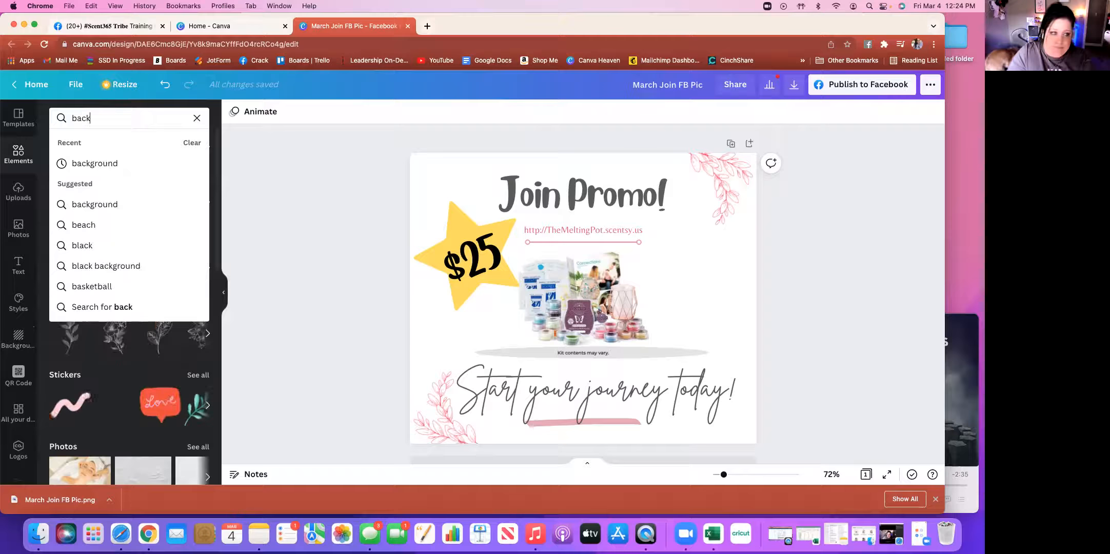
click(99, 163)
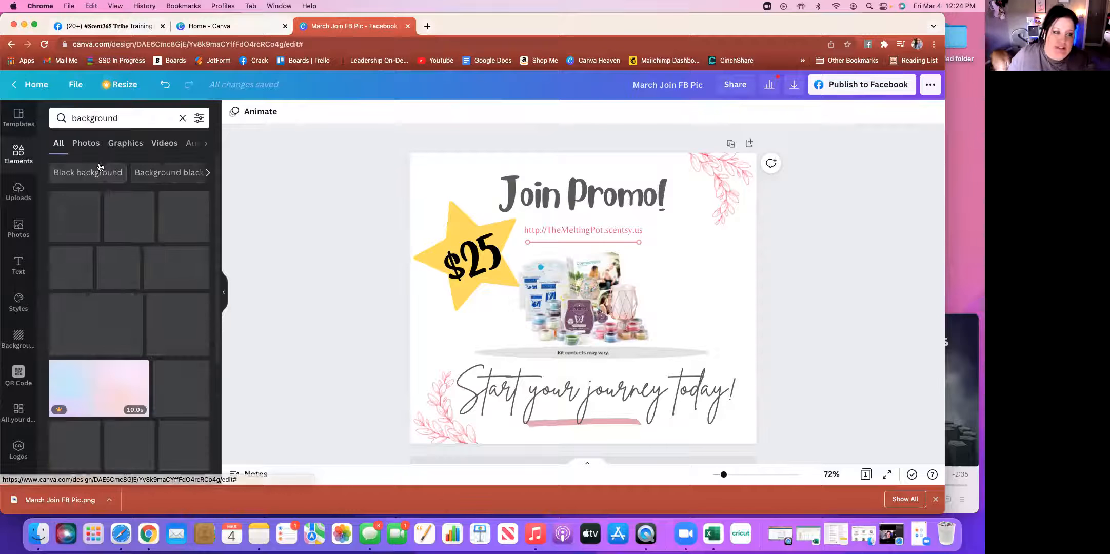
scroll(118, 308, down, 5)
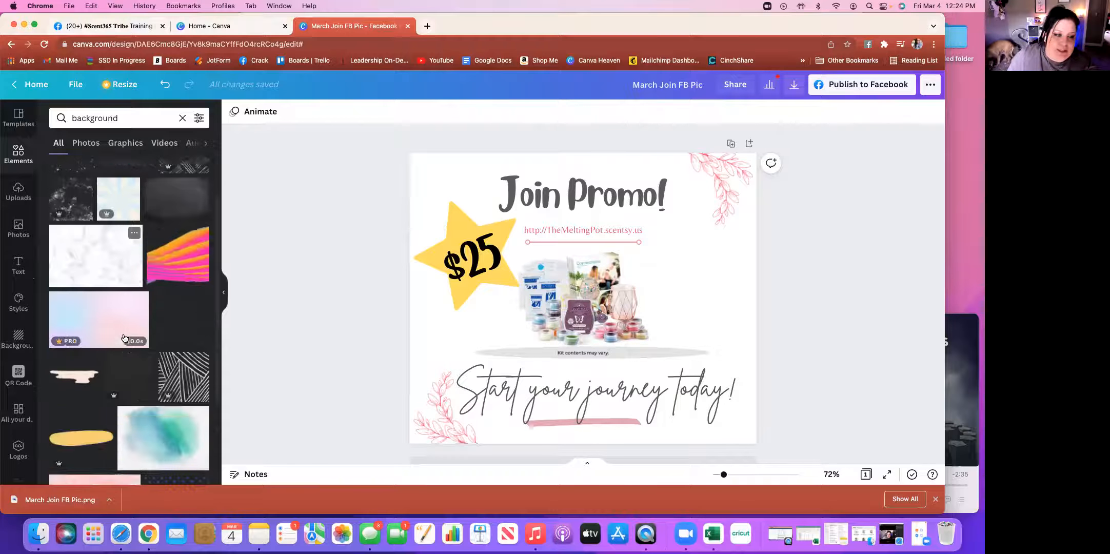
scroll(124, 338, down, 5)
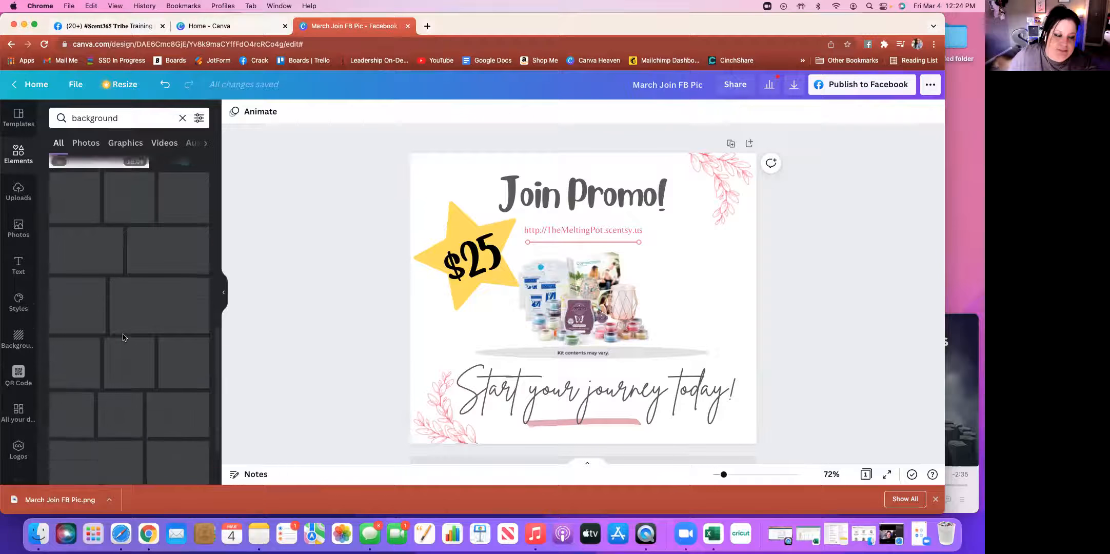
scroll(124, 338, up, 10)
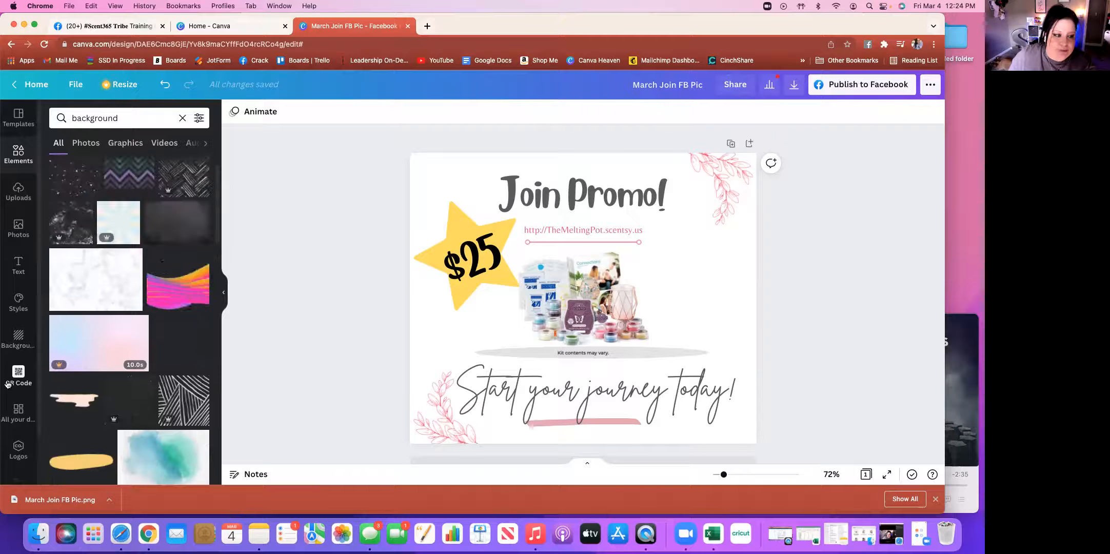
click(19, 373)
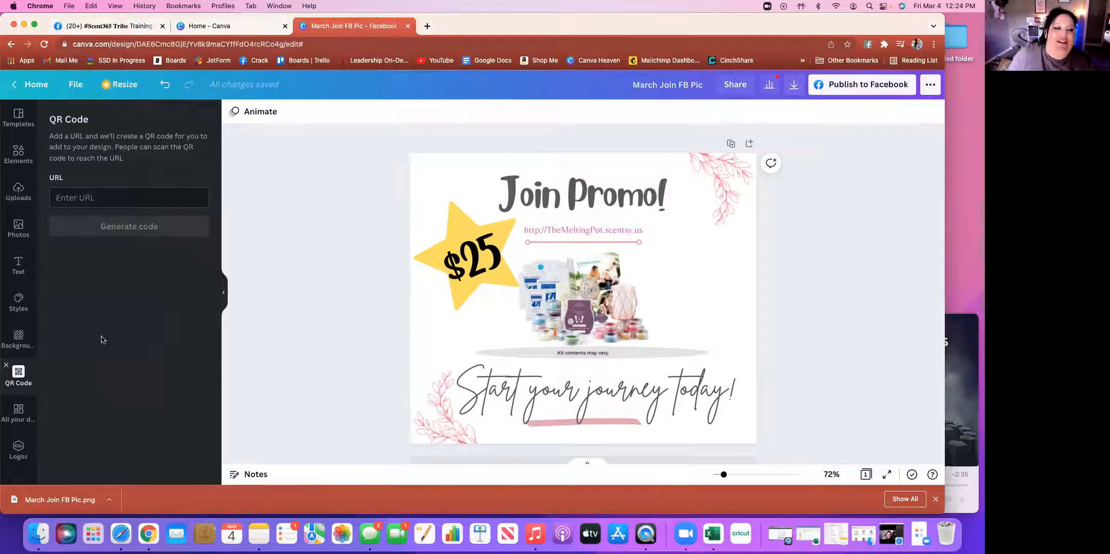
click(135, 197)
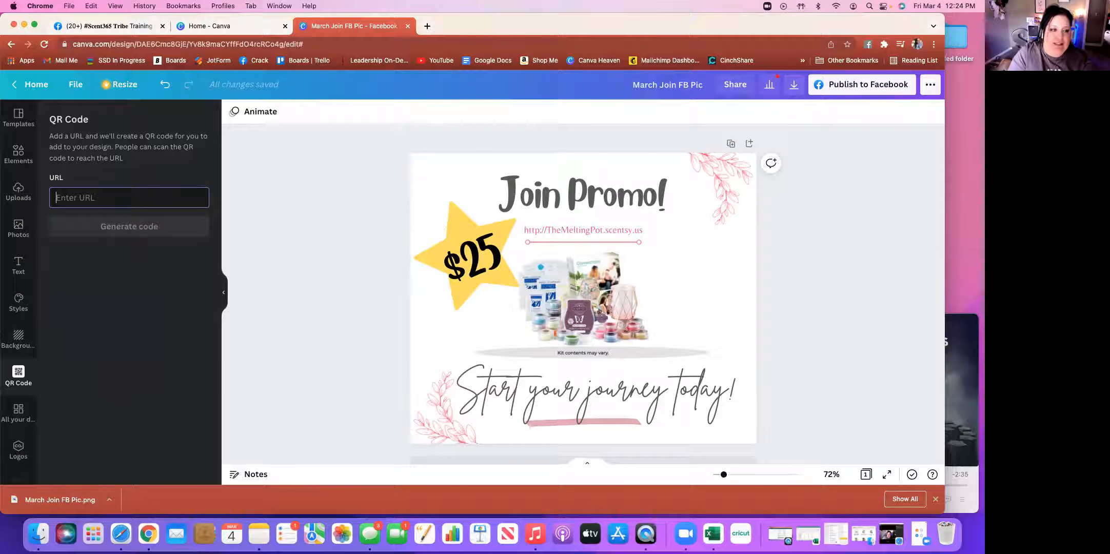
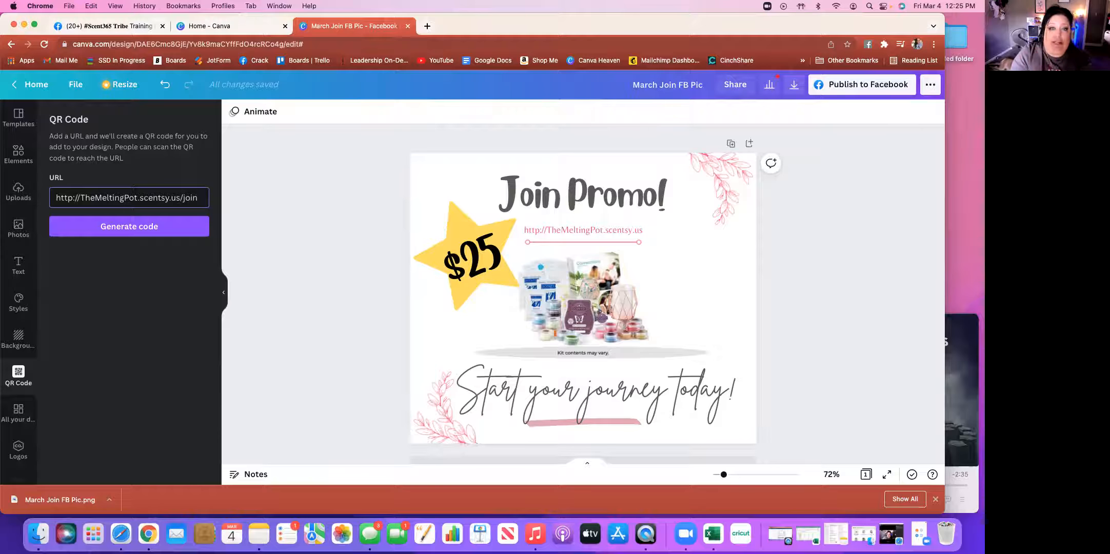
click(142, 229)
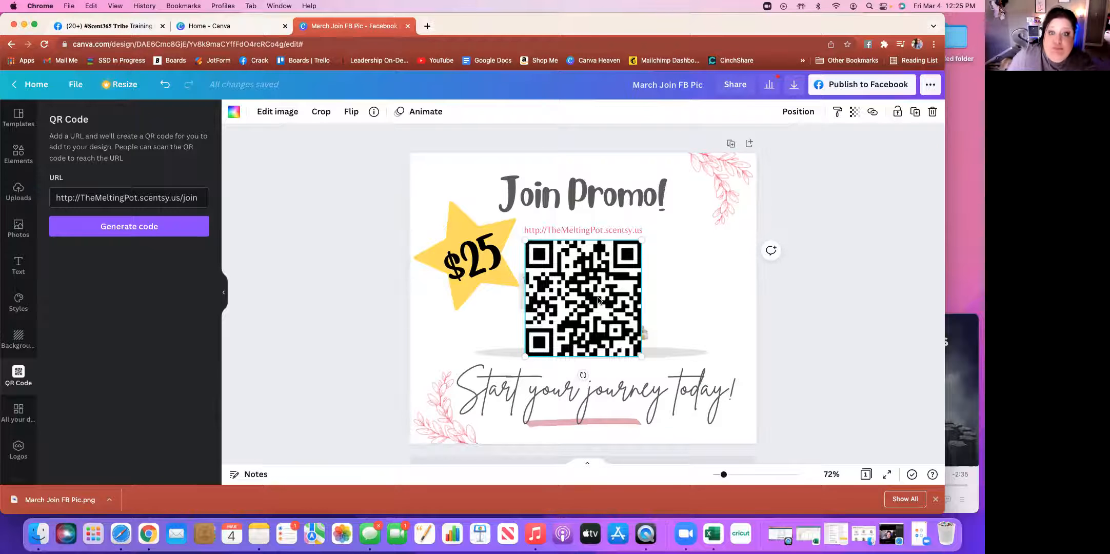
Place the QR code to the right of the product image on the post
drag(599, 300, 697, 294)
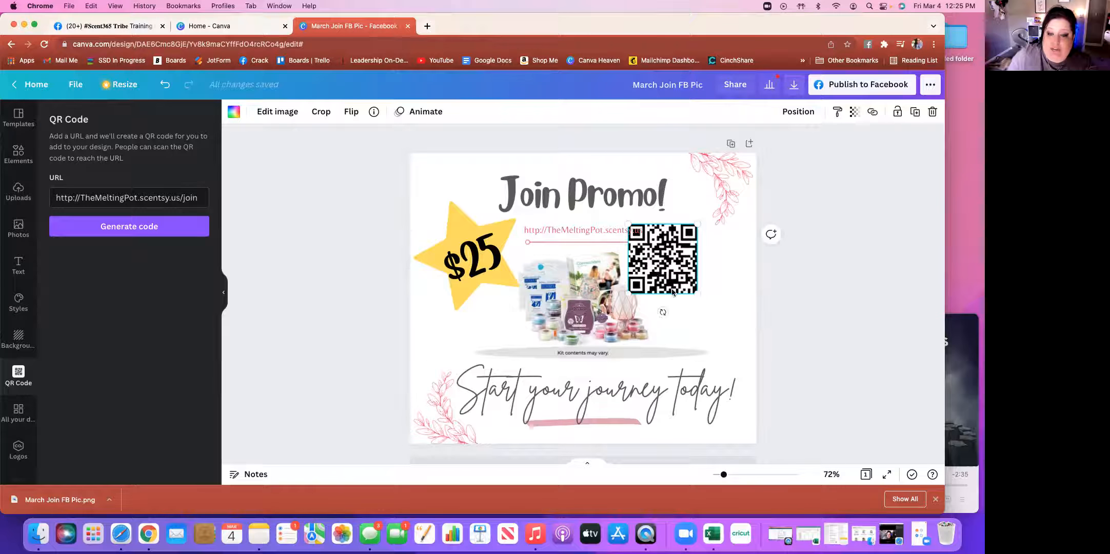
drag(650, 266, 695, 303)
click(818, 362)
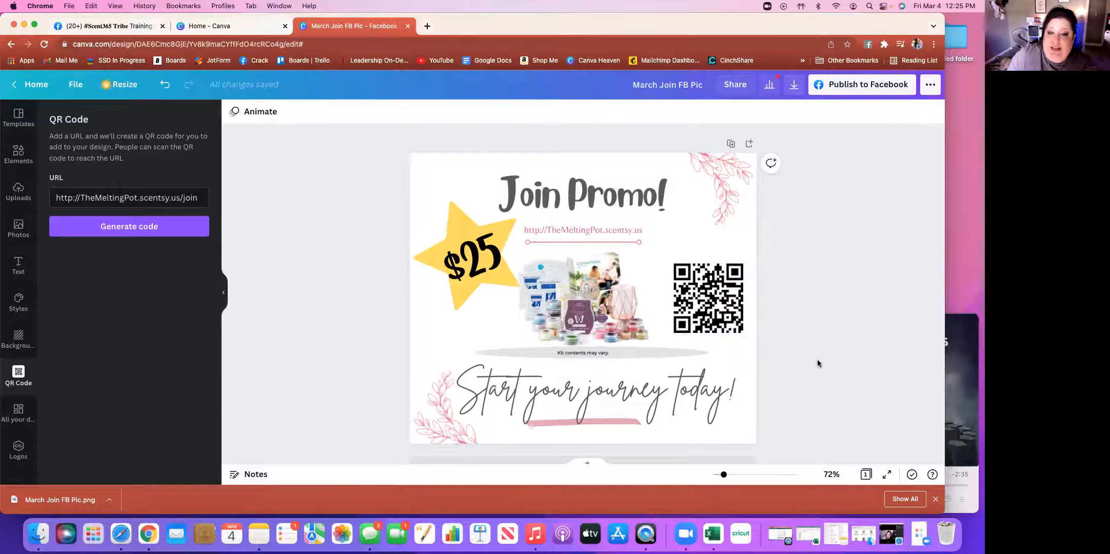
Add a 'Scan to Join!' heading positioned directly above the QR code
click(19, 264)
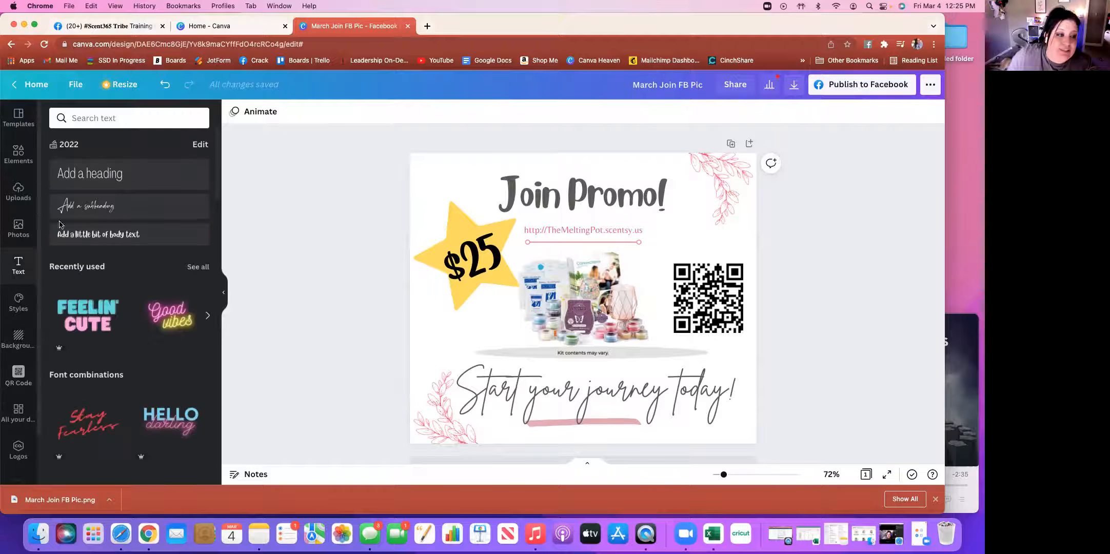
click(116, 175)
drag(597, 323, 713, 278)
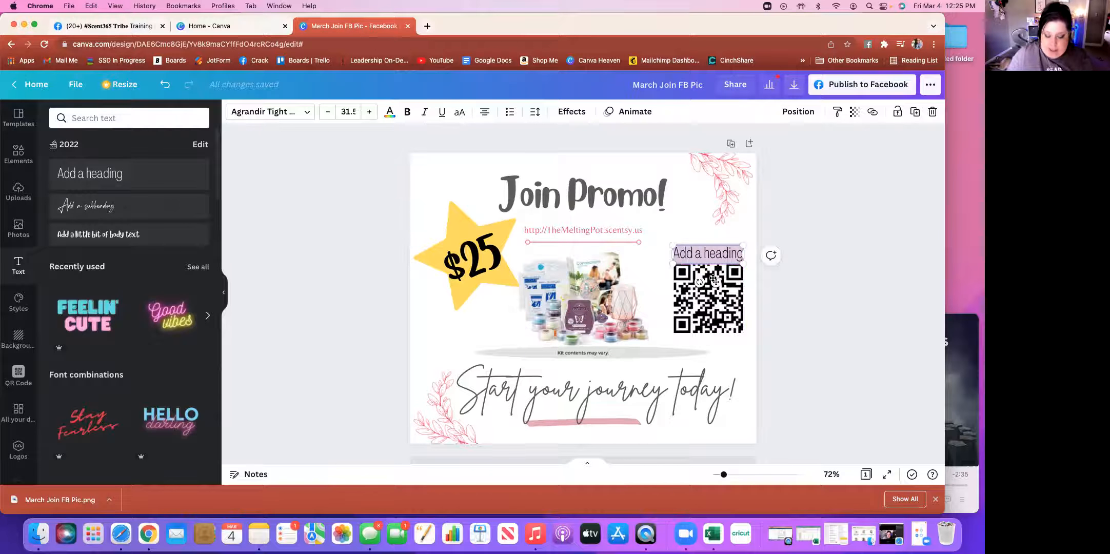
text(Scan)
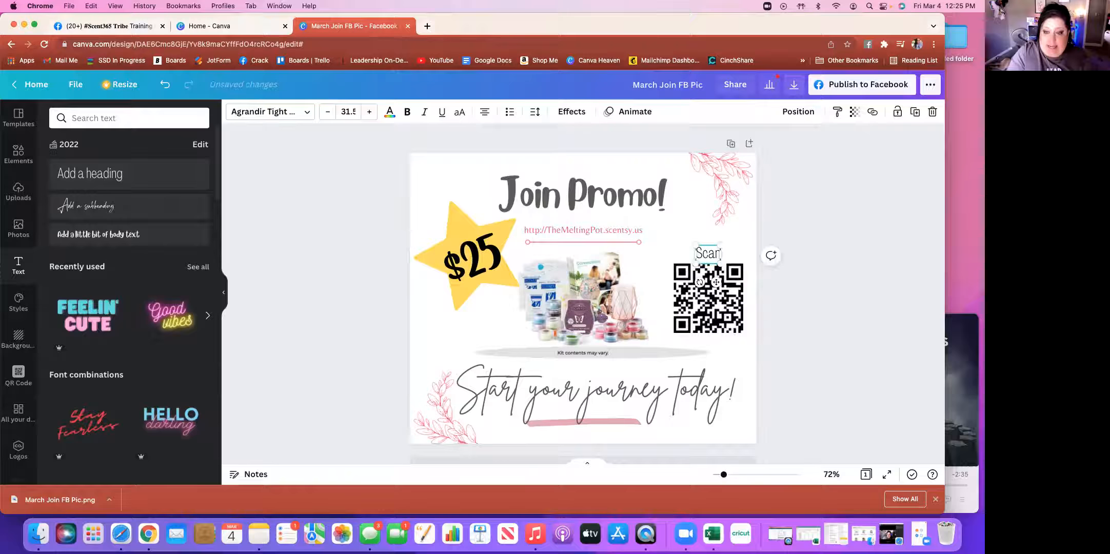
text( to Join!)
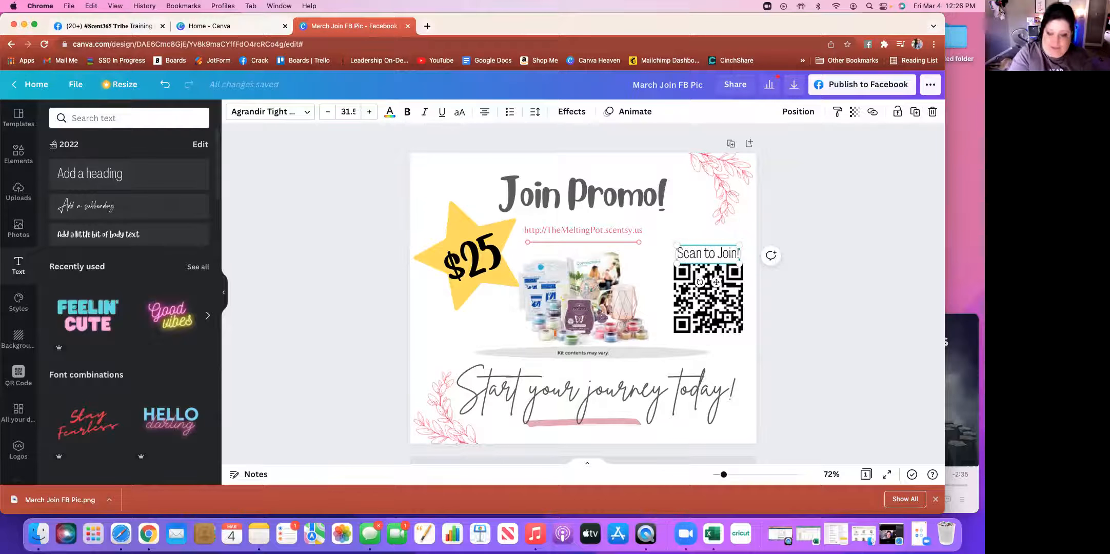
click(792, 218)
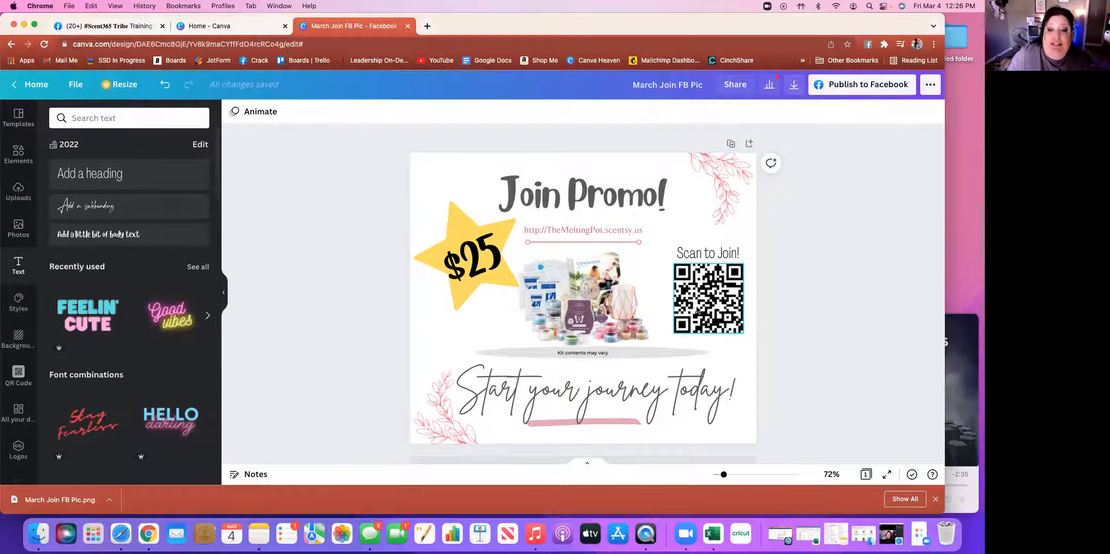
Look through the sidebar's QR code, Designs, Logos and folders panels
click(17, 379)
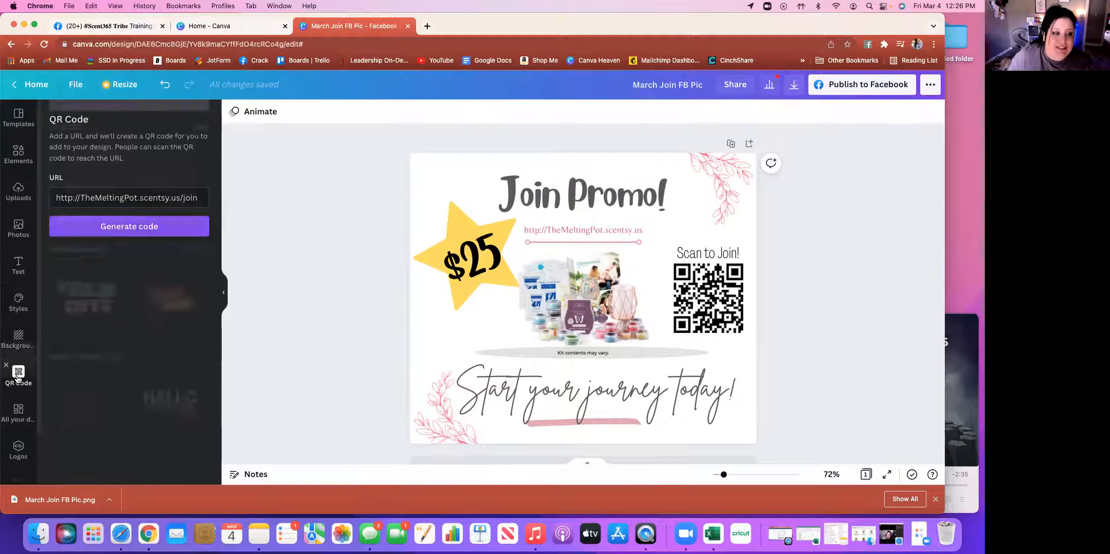
click(17, 414)
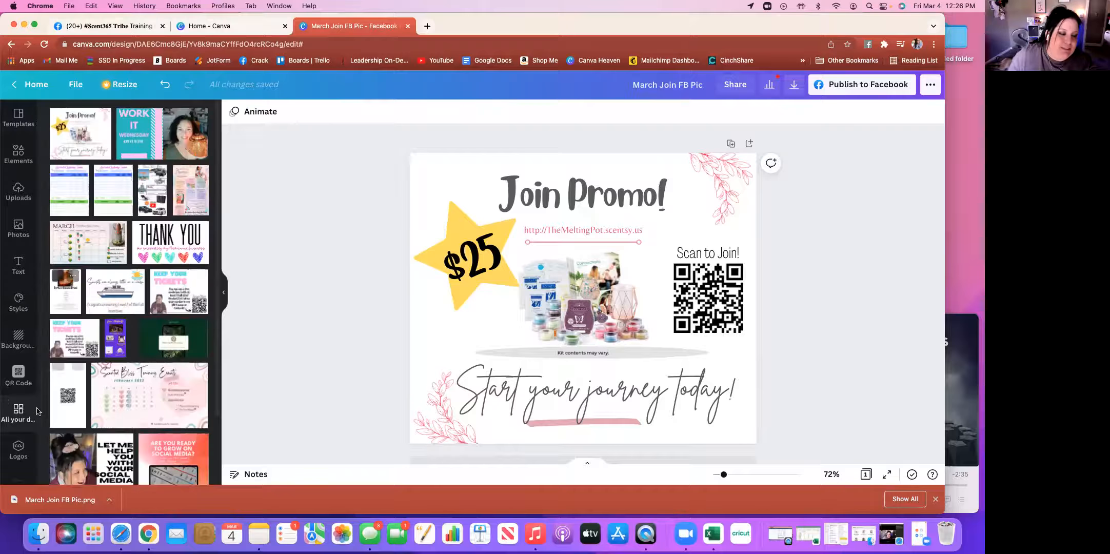
click(16, 450)
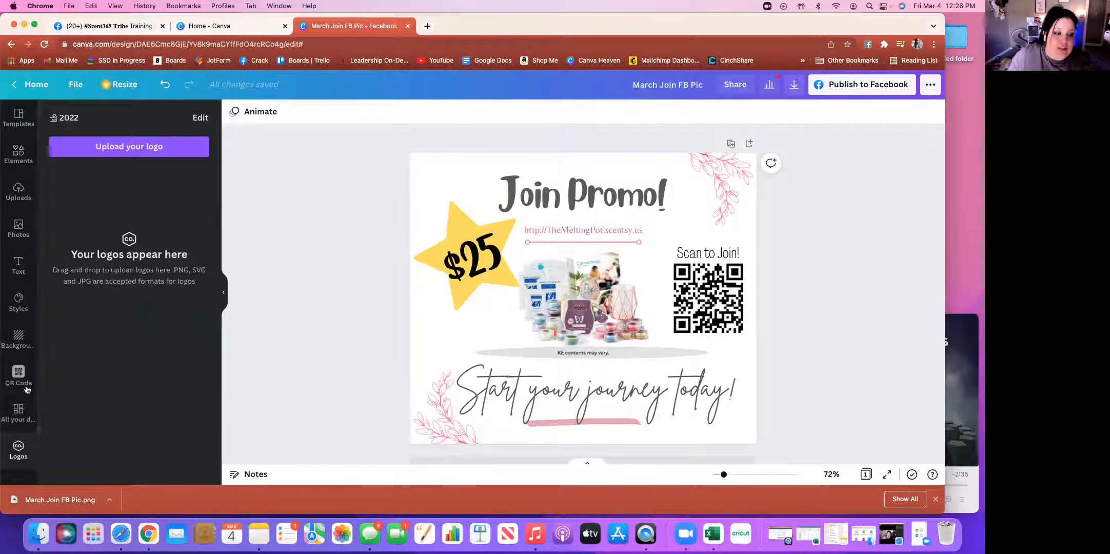
scroll(16, 397, down, 2)
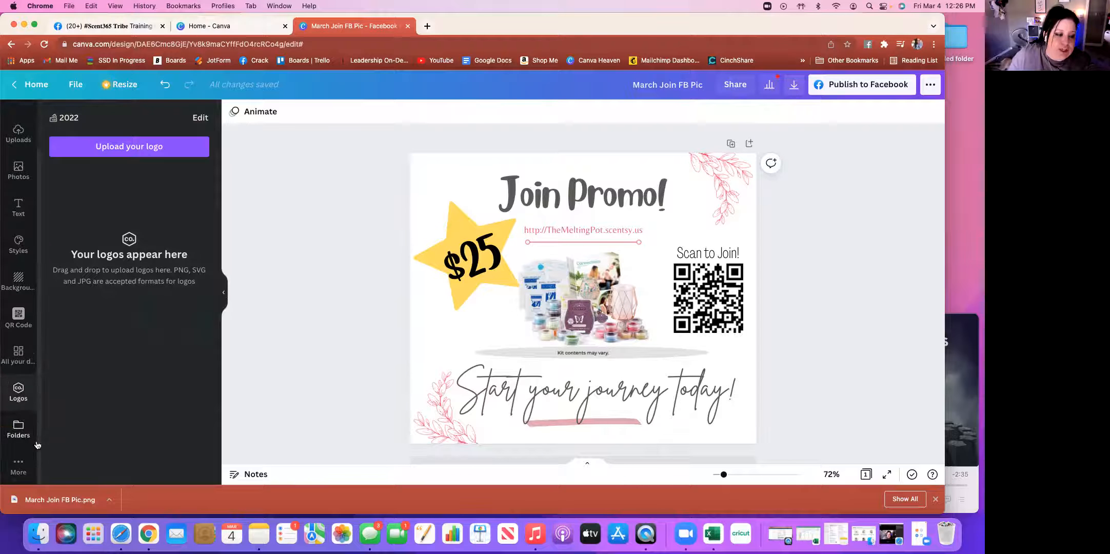
click(16, 430)
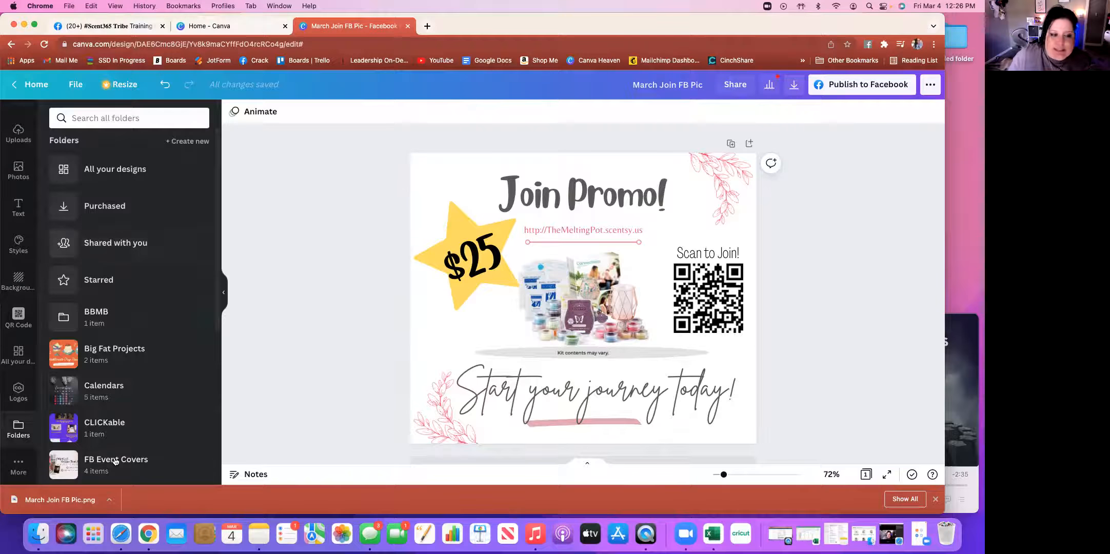
scroll(112, 424, down, 5)
scroll(112, 424, up, 5)
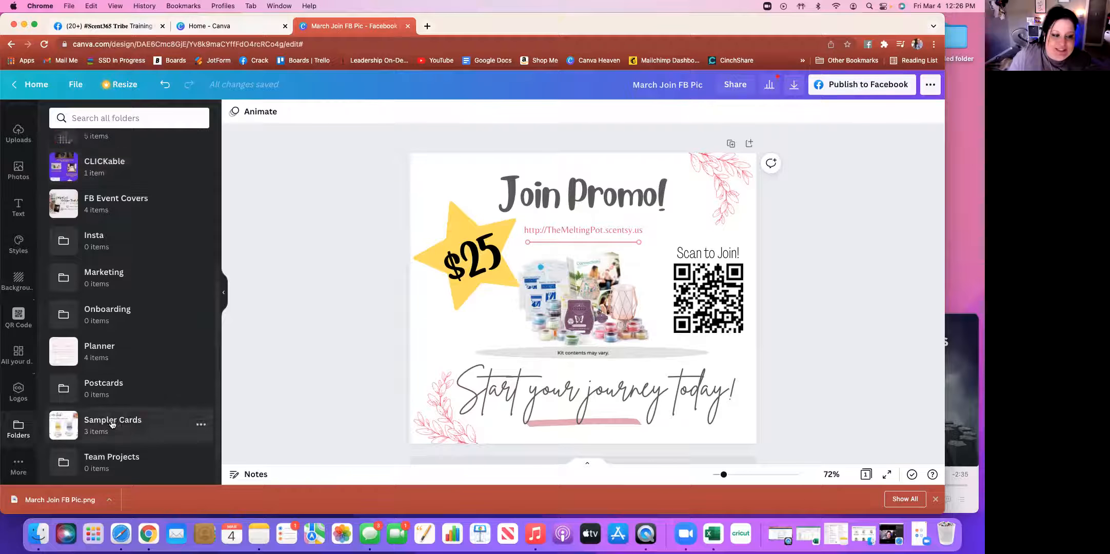
scroll(112, 424, down, 5)
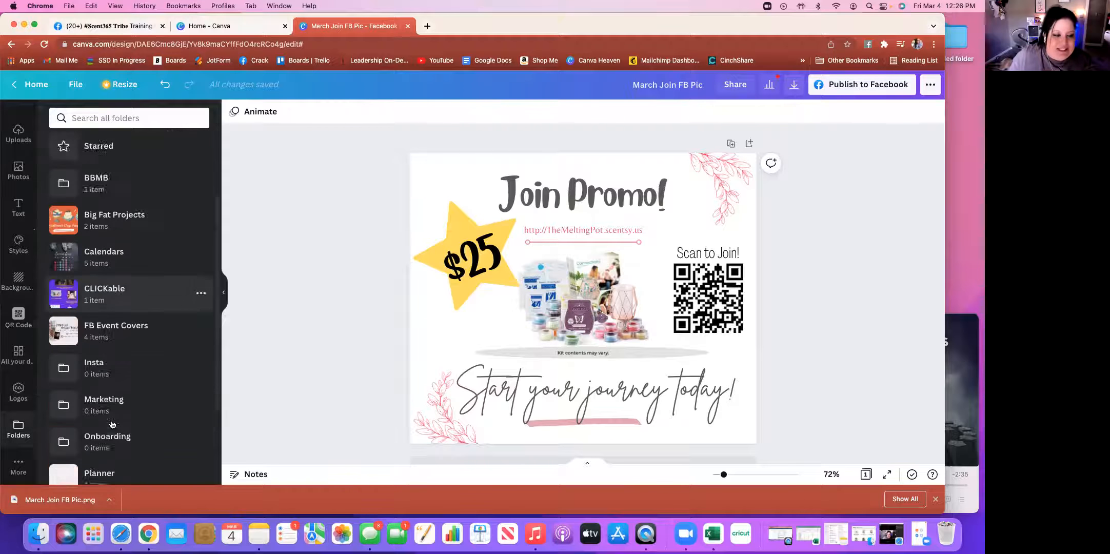
Scroll through the extra Canva apps, then show the stock photo library
click(20, 464)
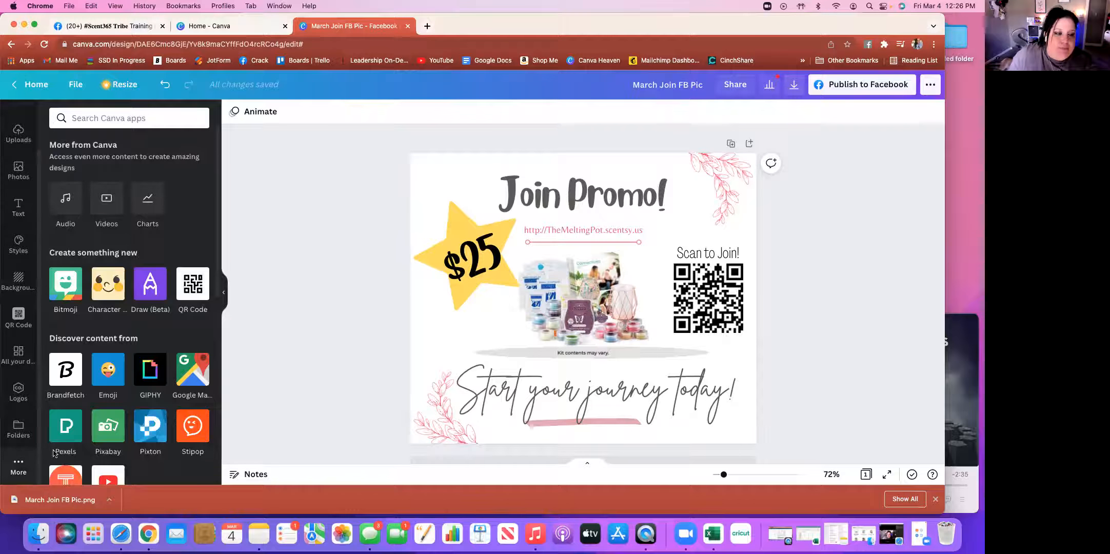
scroll(125, 379, down, 10)
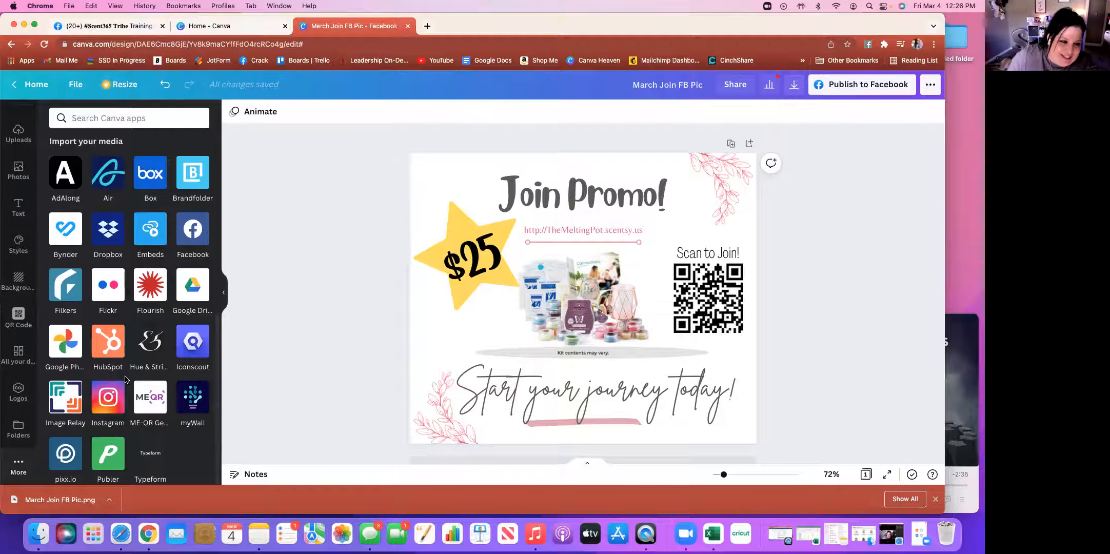
scroll(125, 380, up, 8)
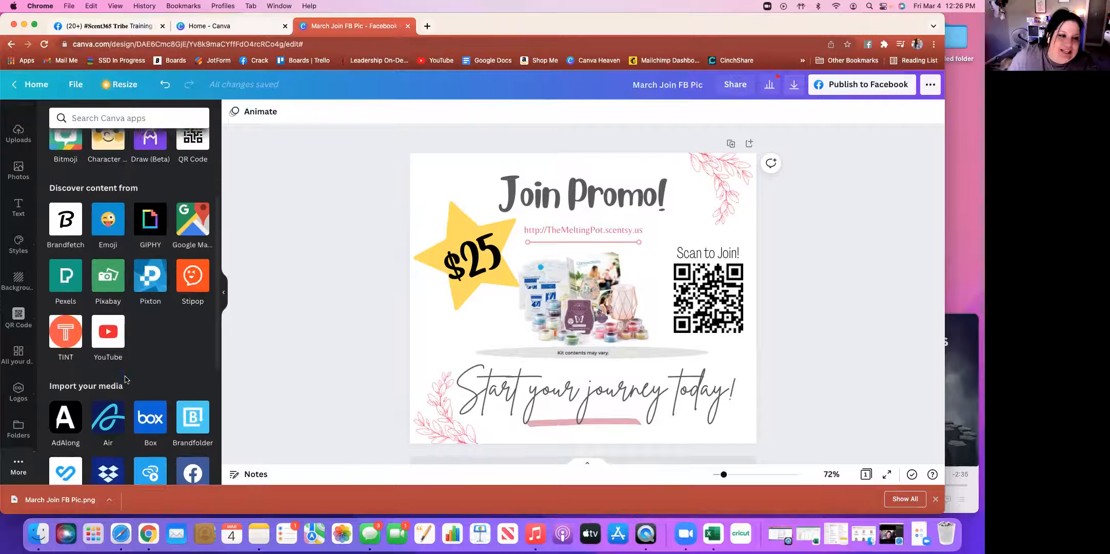
scroll(126, 380, up, 2)
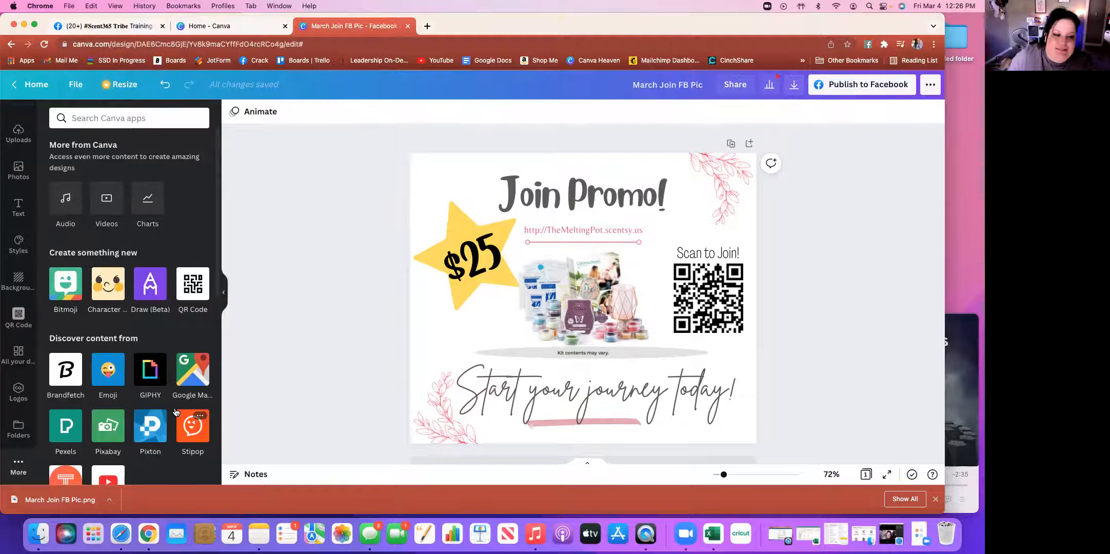
click(19, 167)
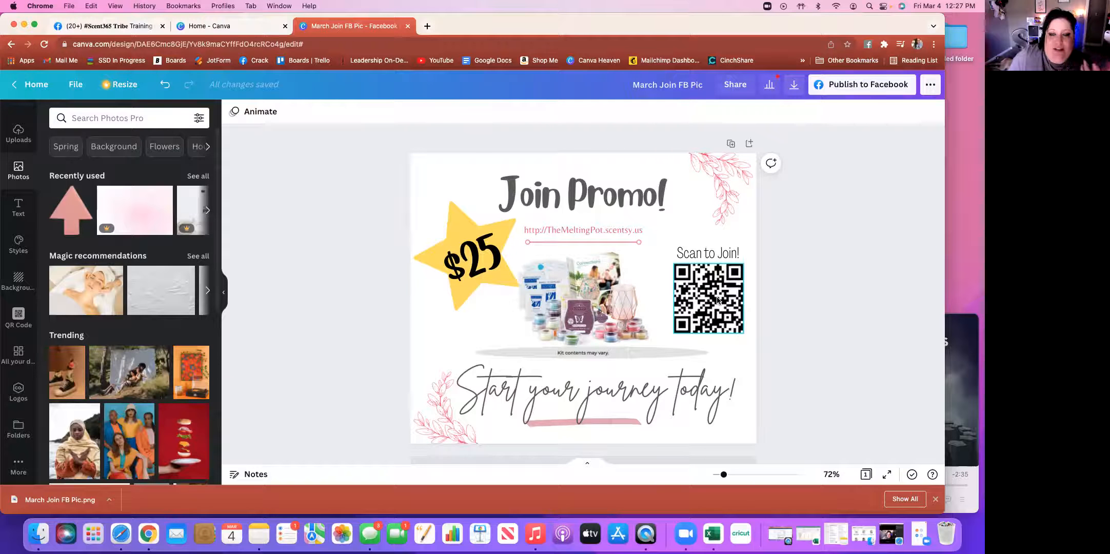
Review the PNG download options, then scroll through the Facebook, sharing and print publishing choices
click(795, 86)
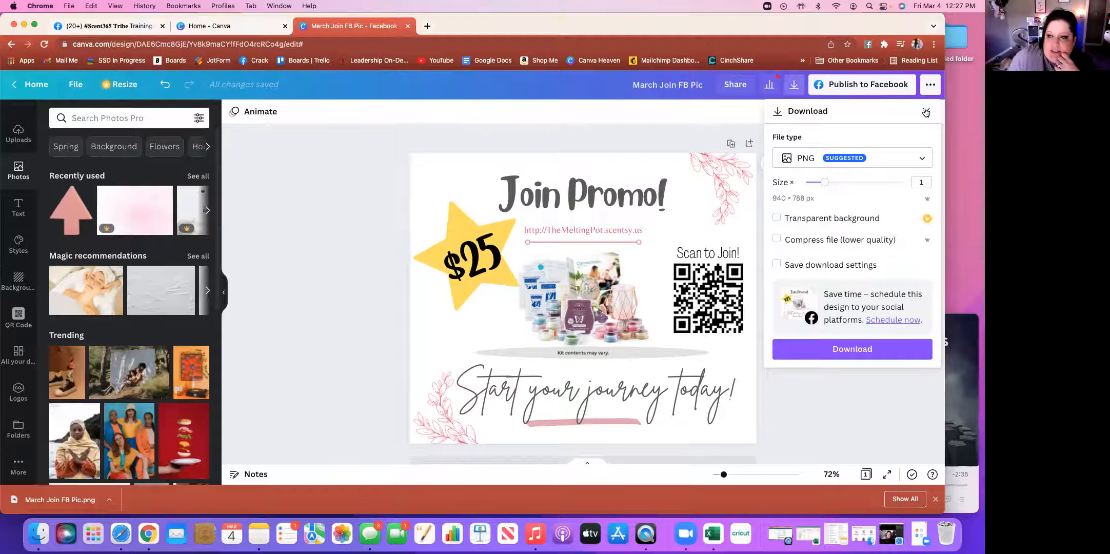
click(931, 87)
click(930, 87)
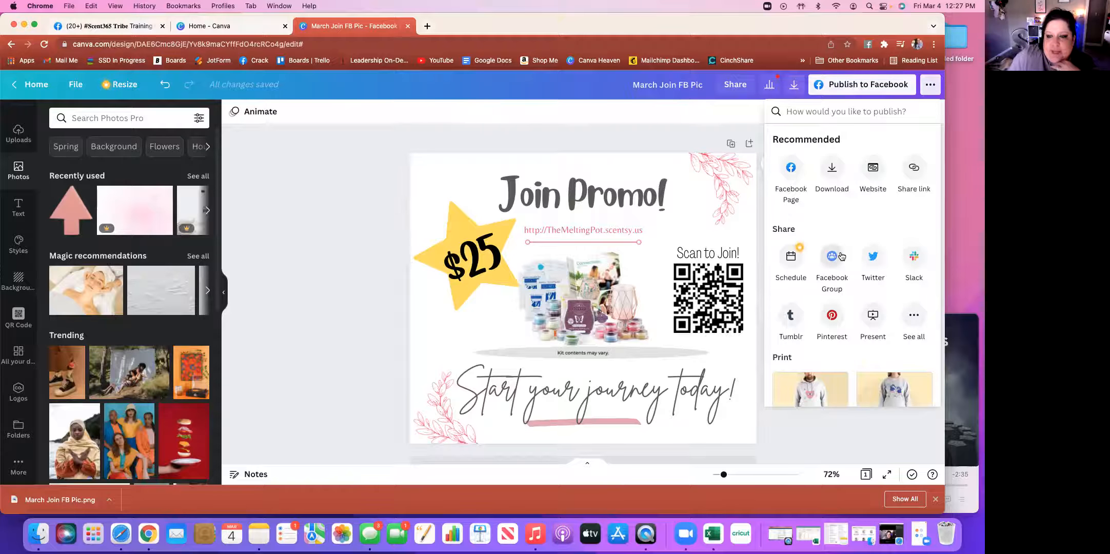
scroll(837, 301, down, 5)
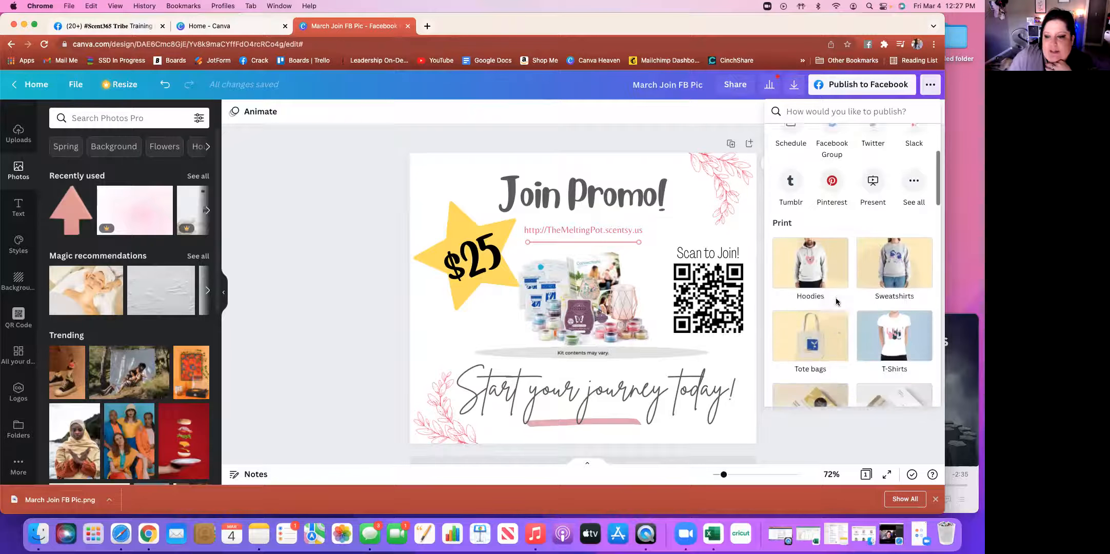
scroll(837, 302, down, 1)
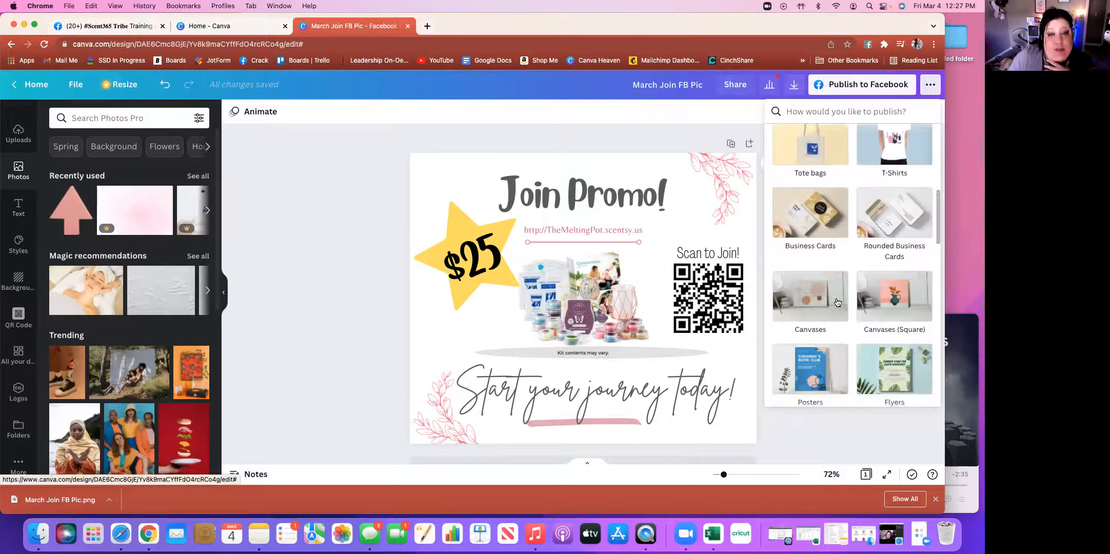
scroll(838, 301, down, 5)
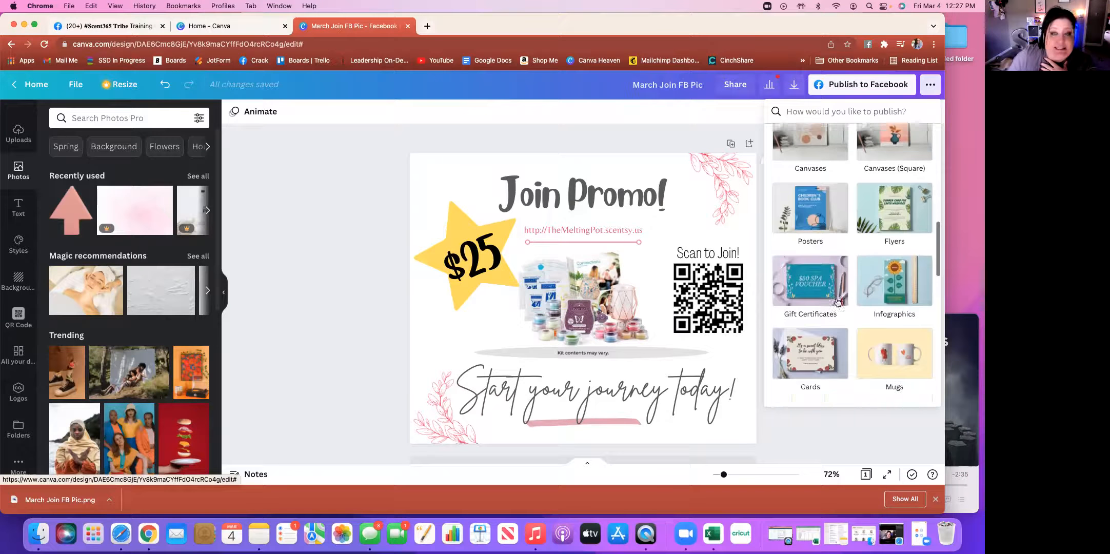
scroll(837, 301, down, 2)
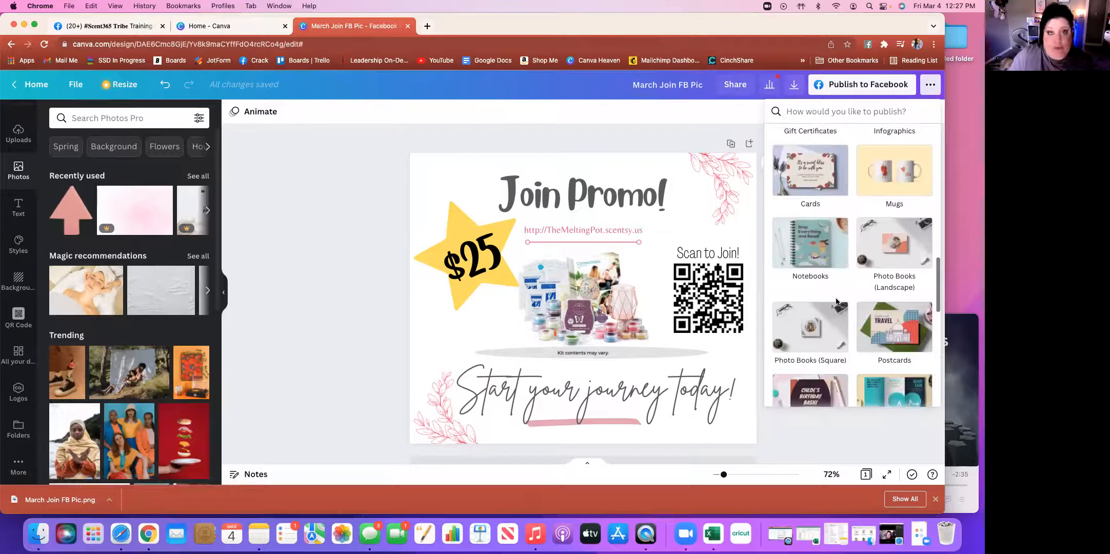
scroll(837, 302, down, 3)
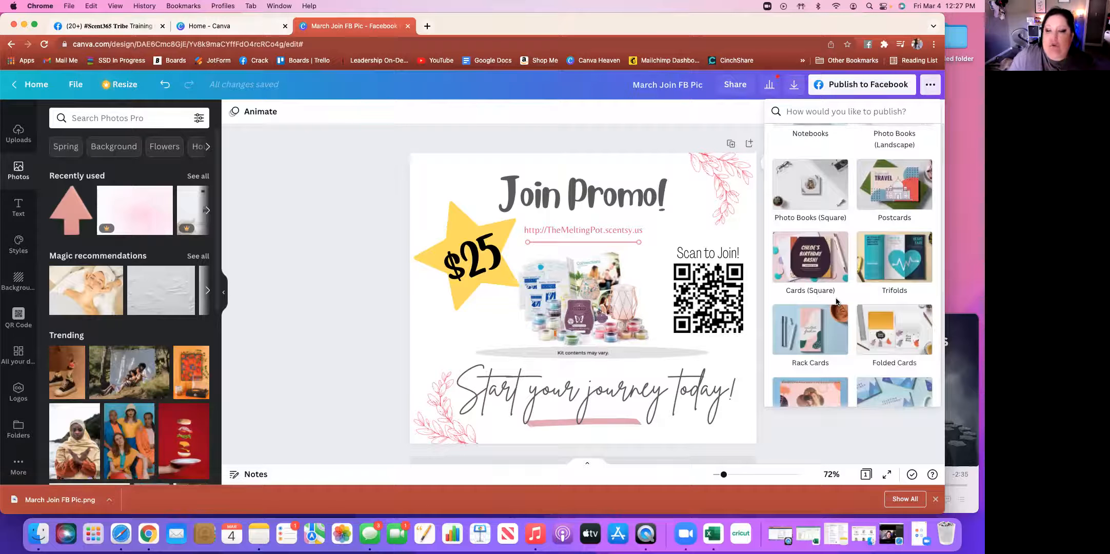
scroll(836, 299, down, 2)
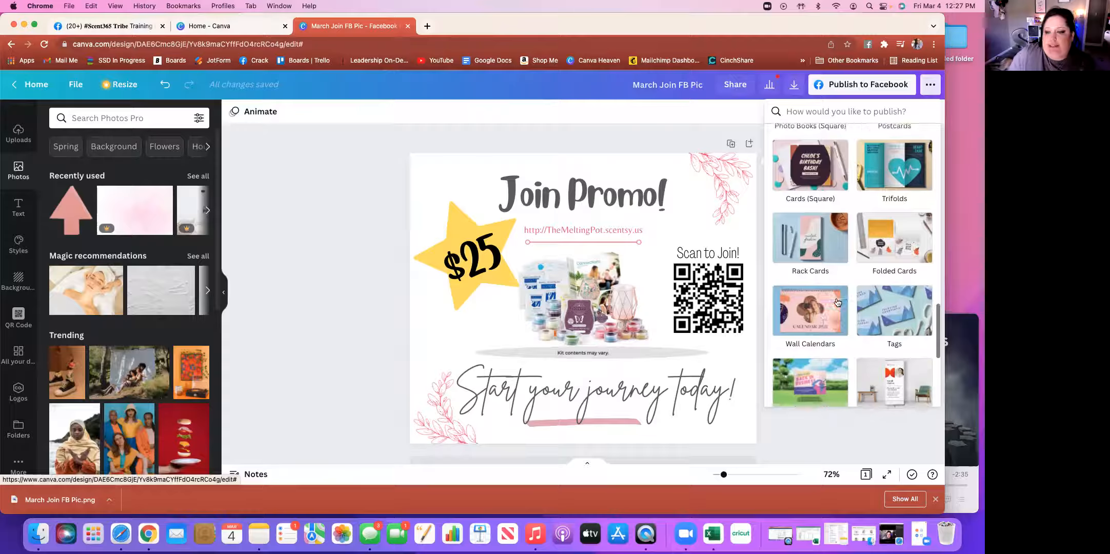
scroll(837, 302, down, 2)
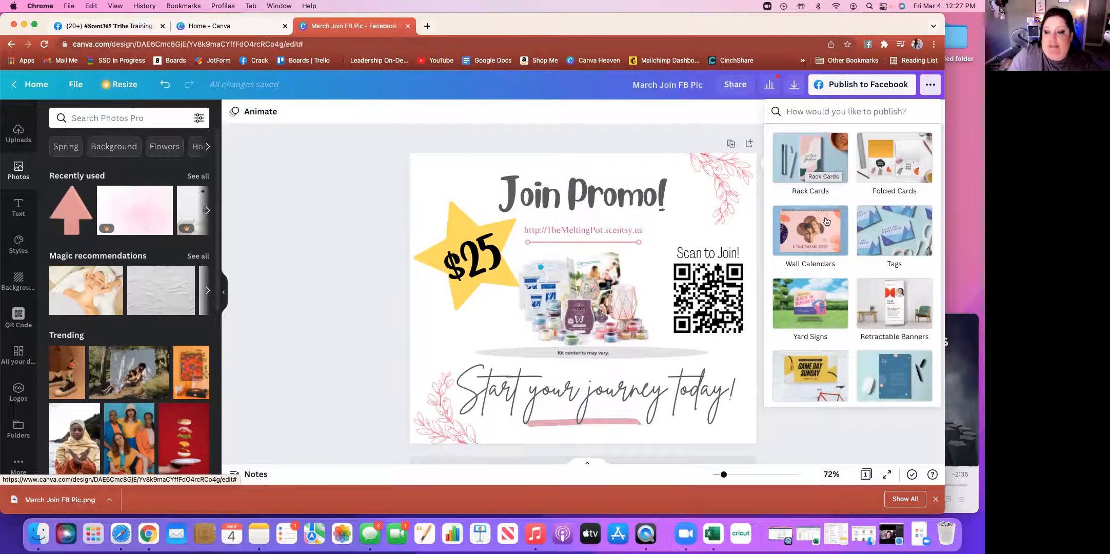
scroll(834, 232, down, 3)
scroll(835, 232, up, 10)
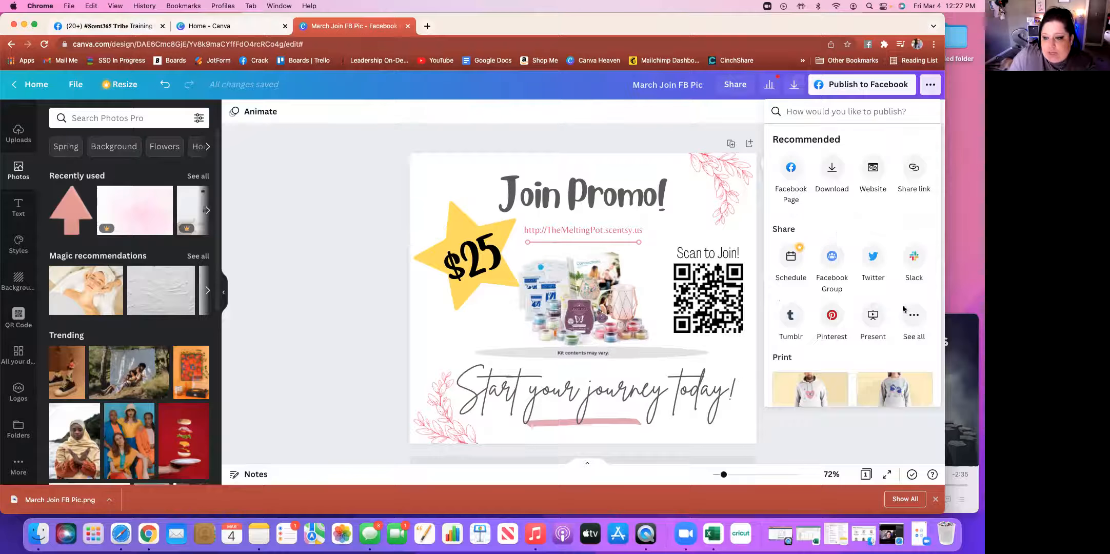
Expand the full list of sharing destinations under Share and browse down through the apps
click(915, 318)
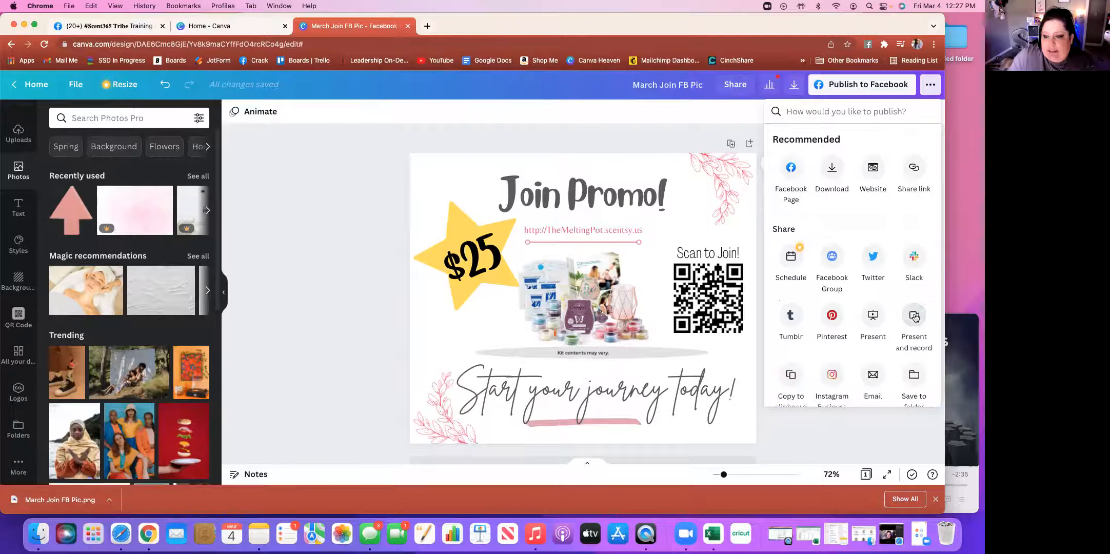
scroll(880, 327, down, 2)
scroll(880, 326, down, 3)
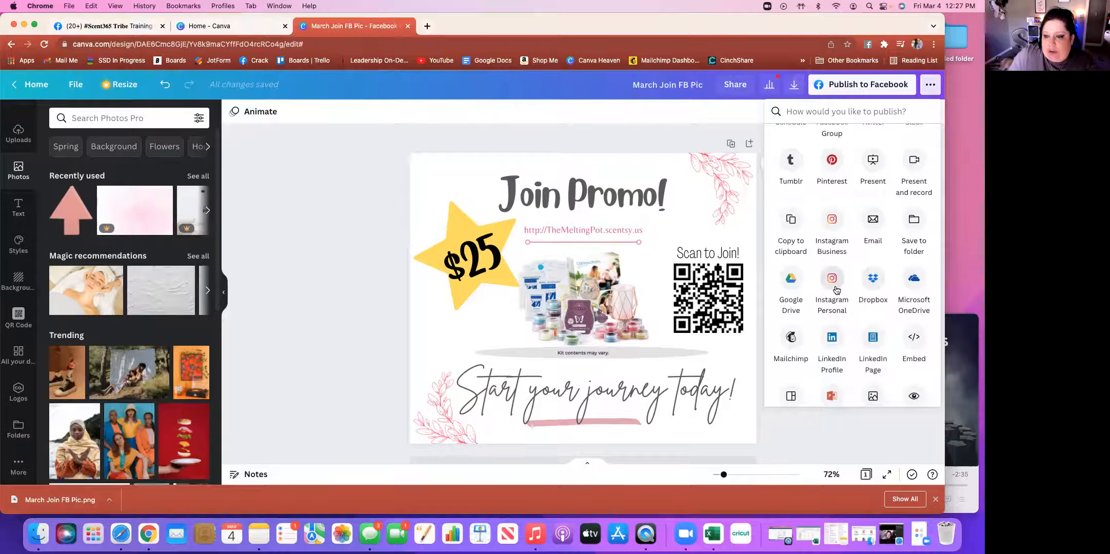
scroll(837, 290, down, 5)
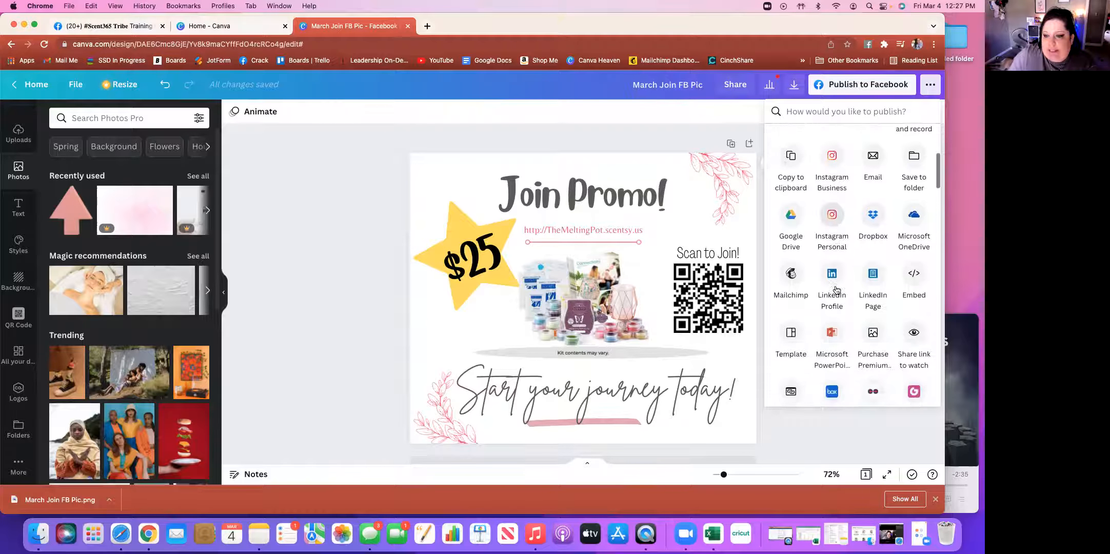
scroll(836, 288, down, 1)
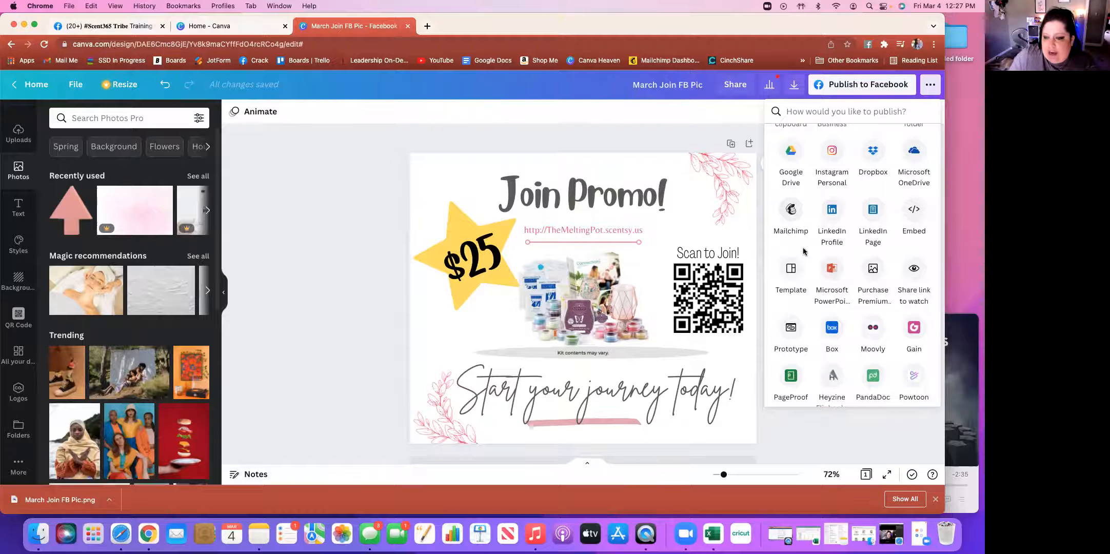
scroll(803, 252, down, 5)
scroll(804, 251, down, 2)
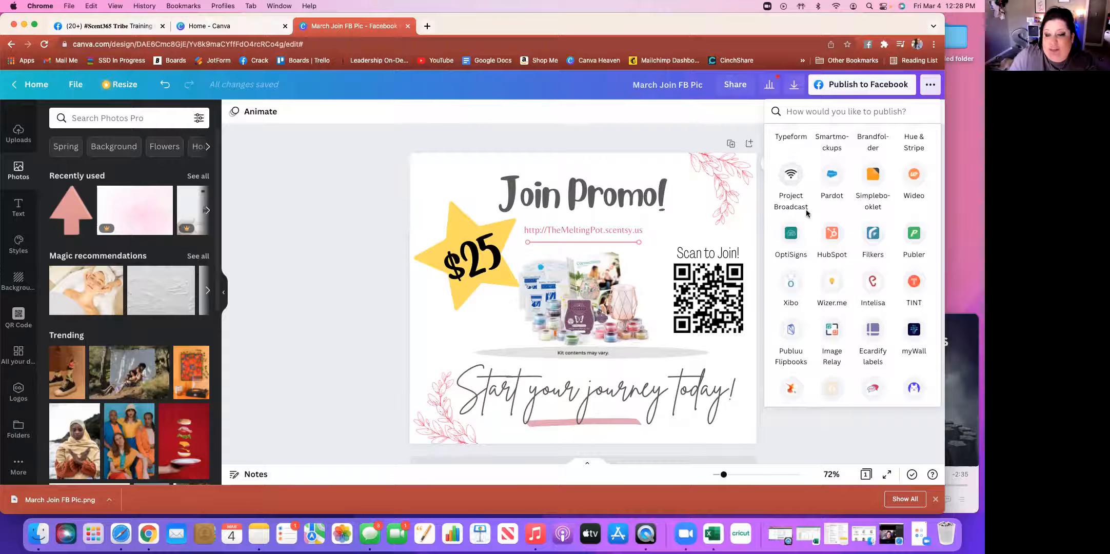
scroll(812, 255, down, 5)
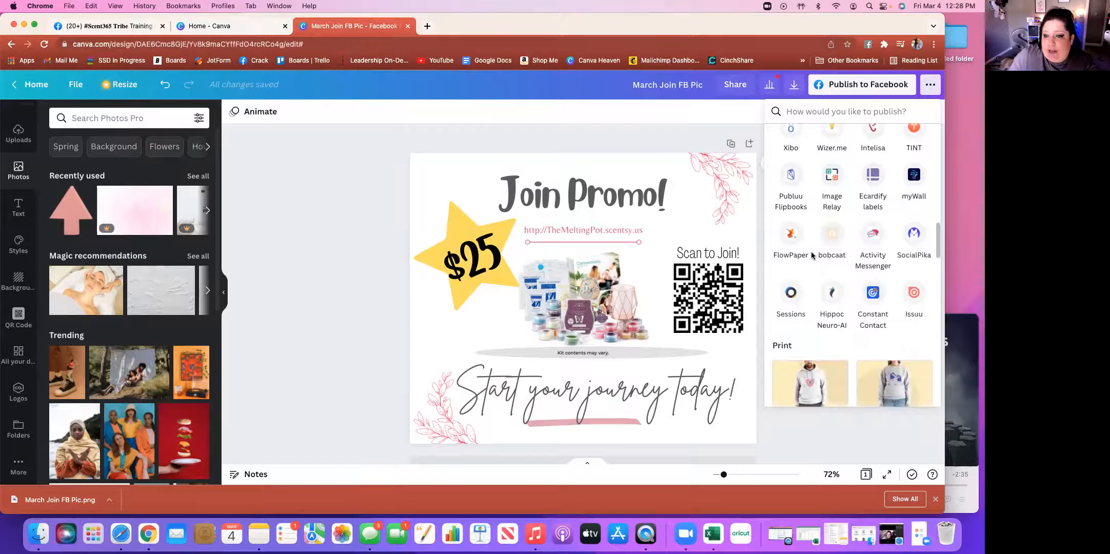
scroll(813, 256, down, 1)
Return to the top of the app list and close the publishing options to show the design
scroll(812, 255, up, 8)
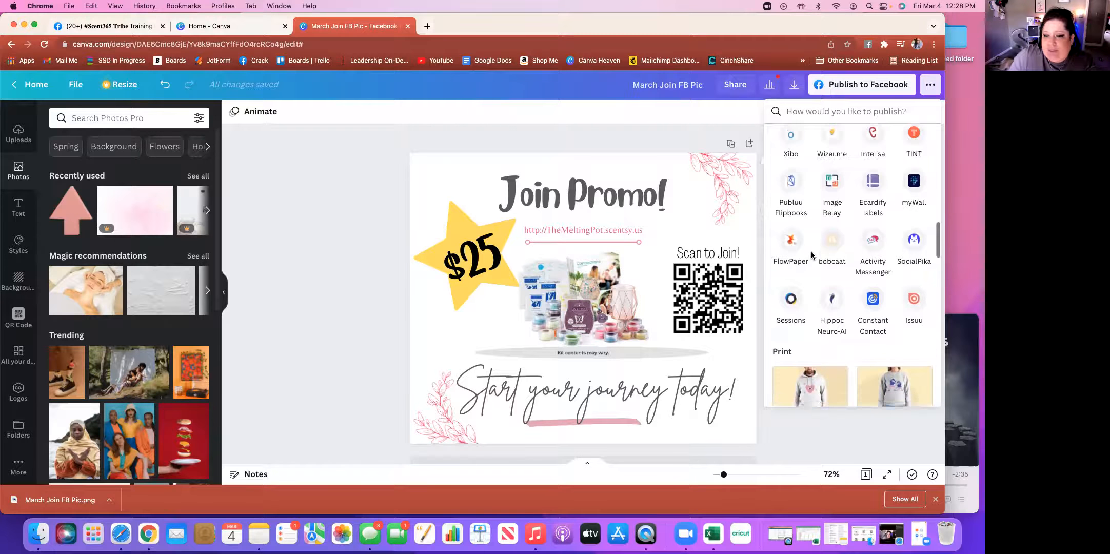
scroll(812, 255, up, 5)
scroll(812, 255, up, 4)
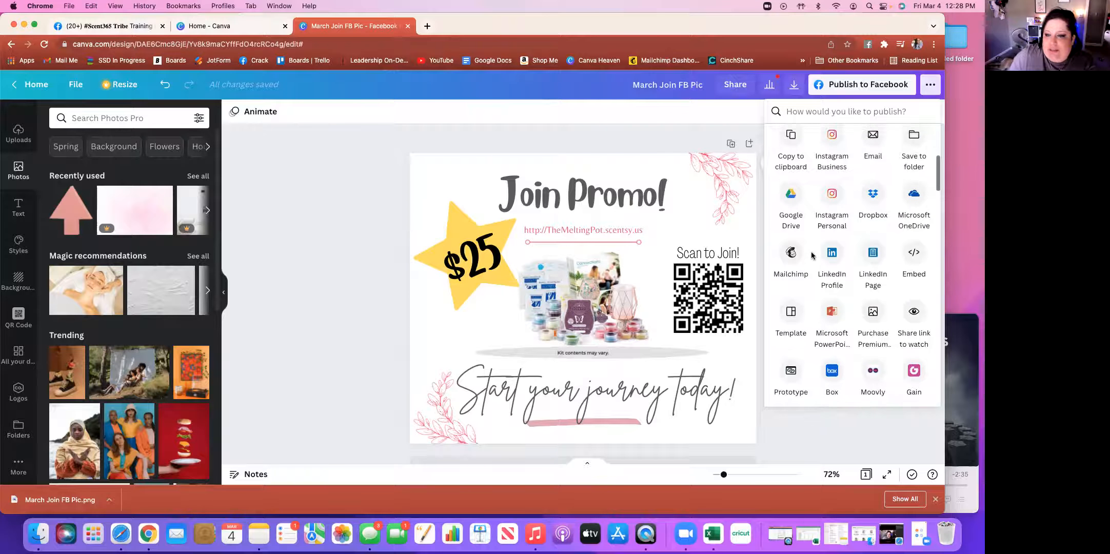
scroll(812, 255, up, 2)
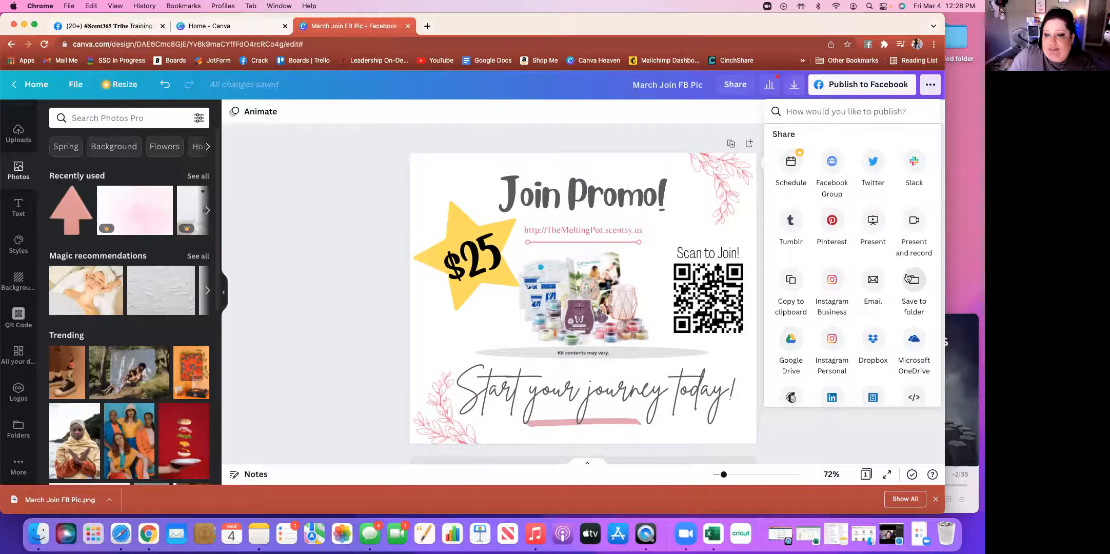
scroll(835, 248, up, 2)
scroll(836, 248, up, 1)
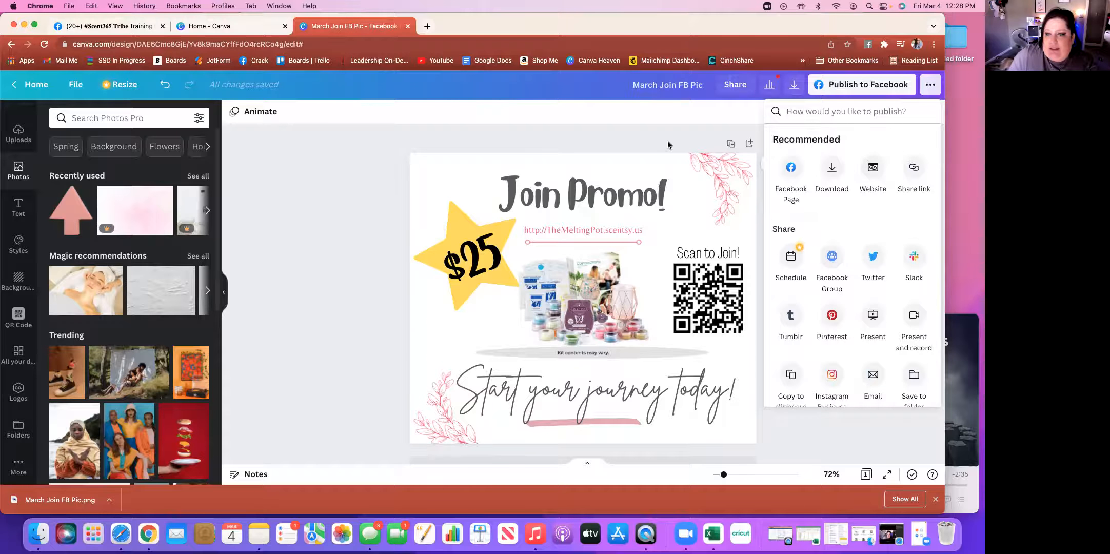
click(522, 137)
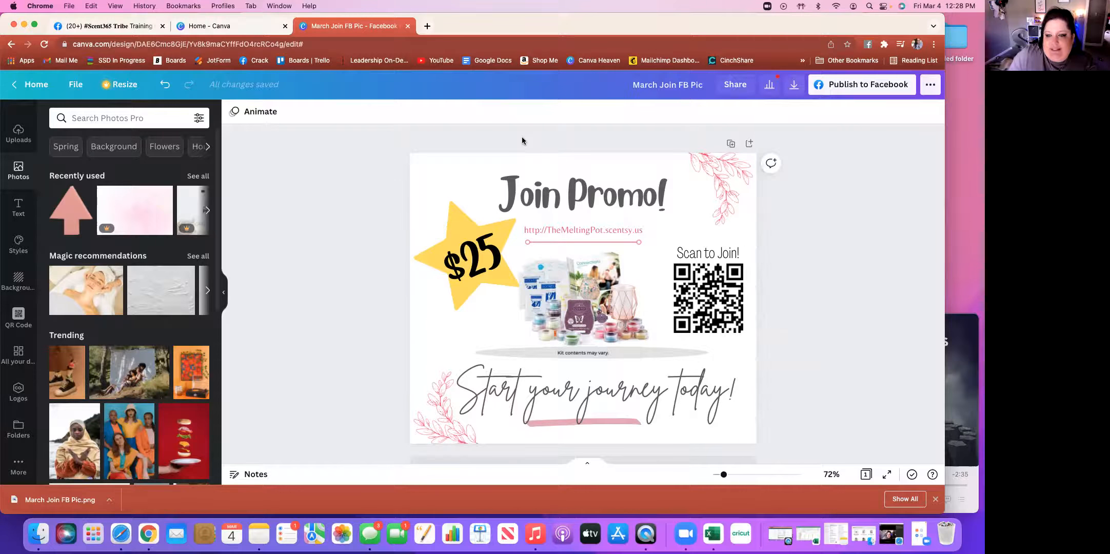